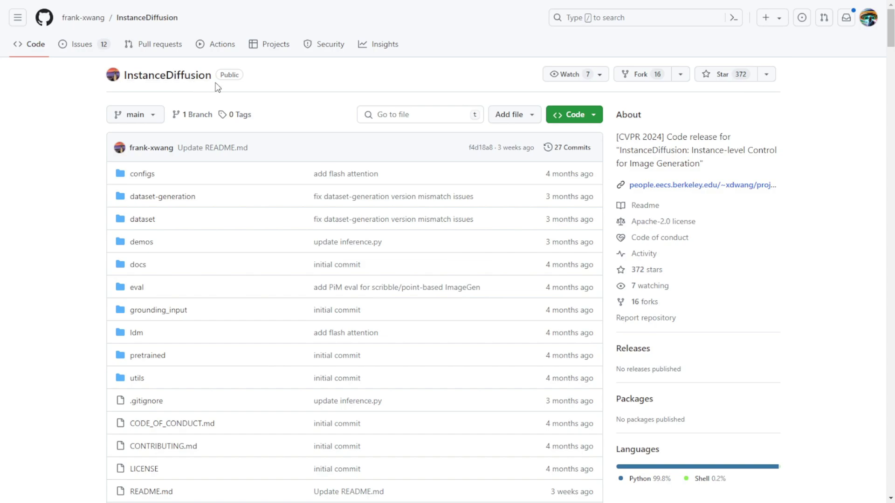
- Scroll the README past the install and models tables to the Text2Vid Spline Editor example with head, bird and hand plots
scroll(323, 169, "down", 13)
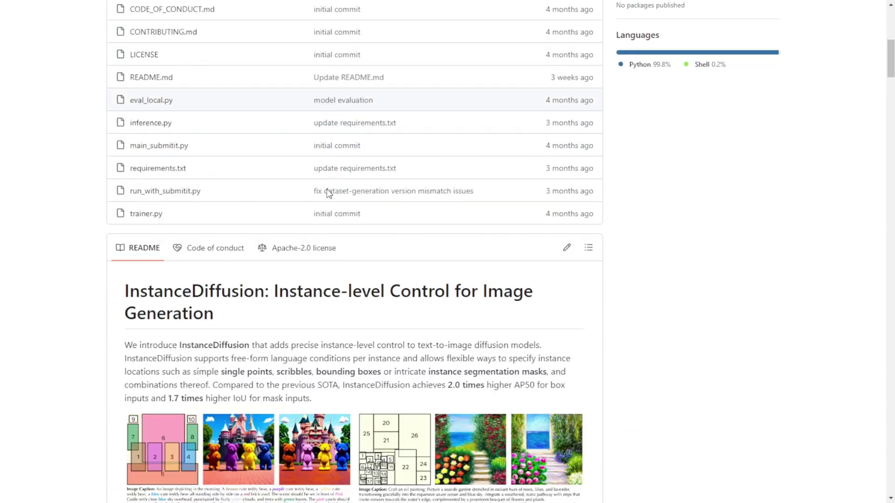
scroll(331, 189, "down", 3)
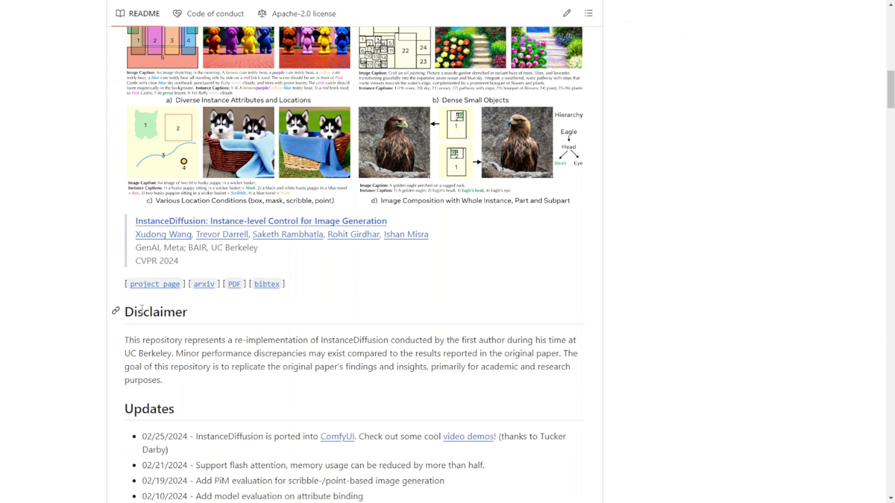
scroll(376, 343, "up", 4)
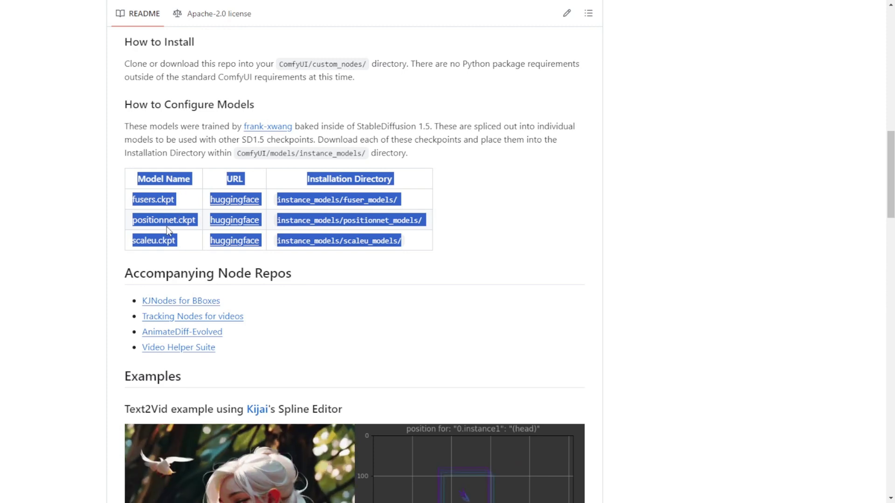
left_click(256, 271)
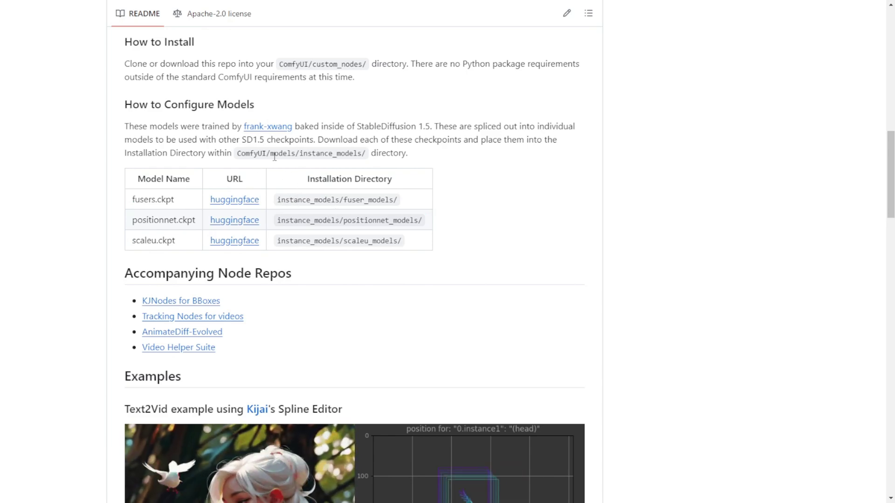
scroll(212, 254, "down", 1)
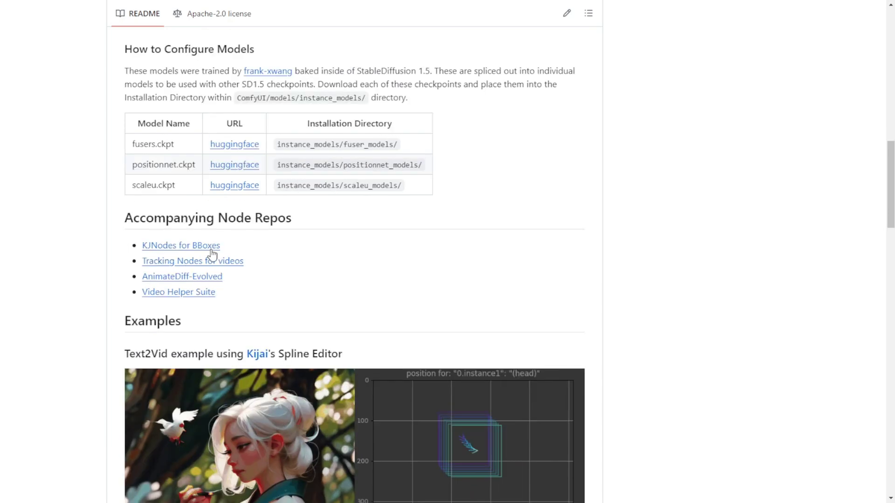
scroll(286, 248, "down", 4)
scroll(291, 252, "down", 2)
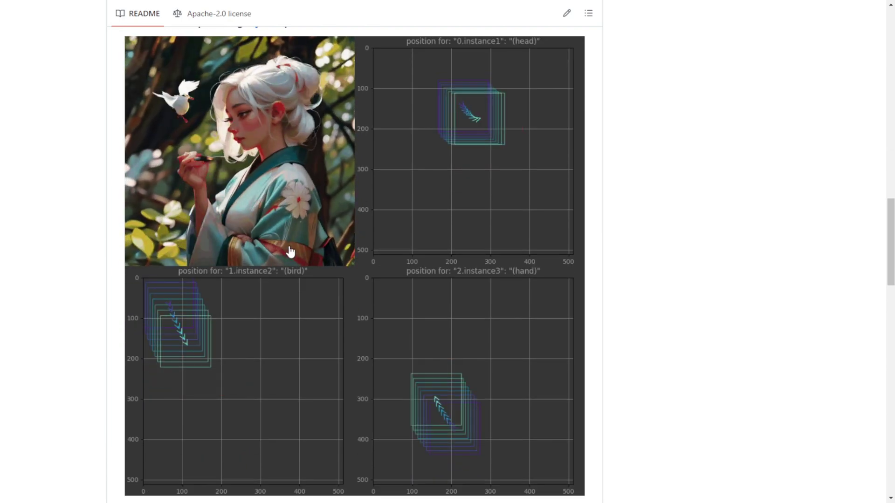
scroll(290, 252, "up", 1)
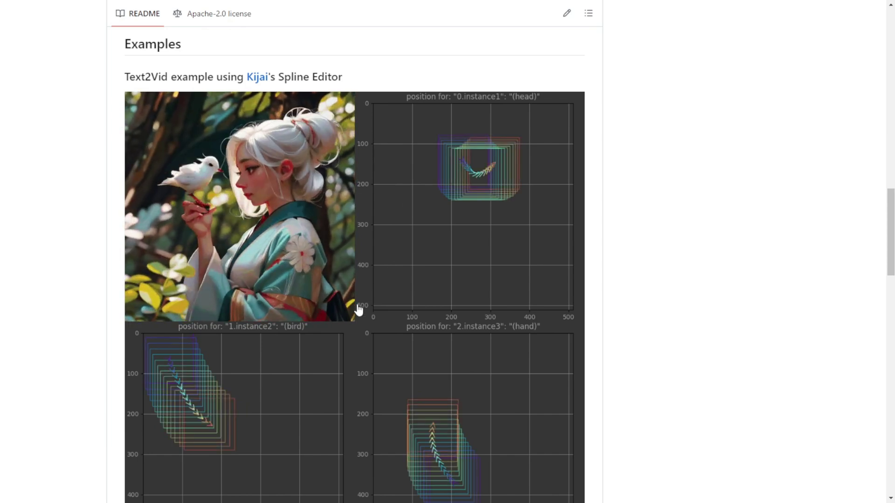
- Scroll through the Vid2Vid examples and settle on the dog-to-tiger combined.mp4 video
scroll(627, 289, "down", 7)
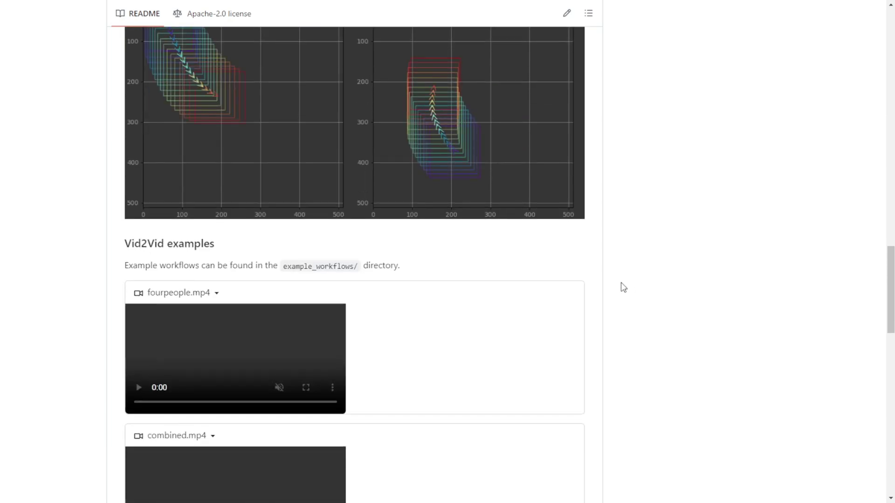
scroll(624, 287, "down", 4)
scroll(315, 259, "down", 6)
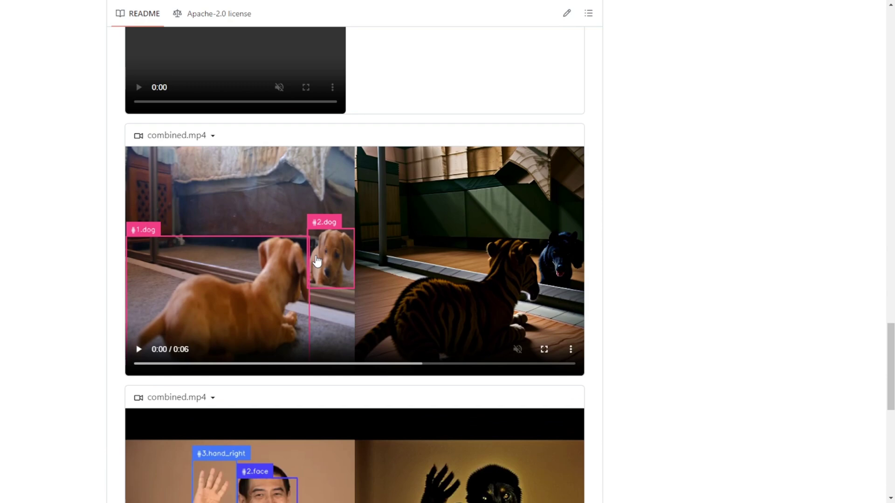
scroll(317, 261, "down", 2)
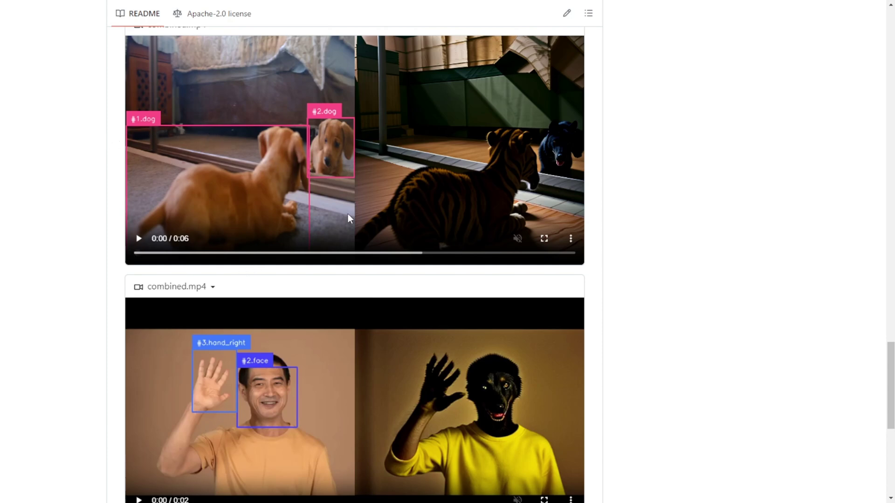
scroll(606, 286, "down", 3)
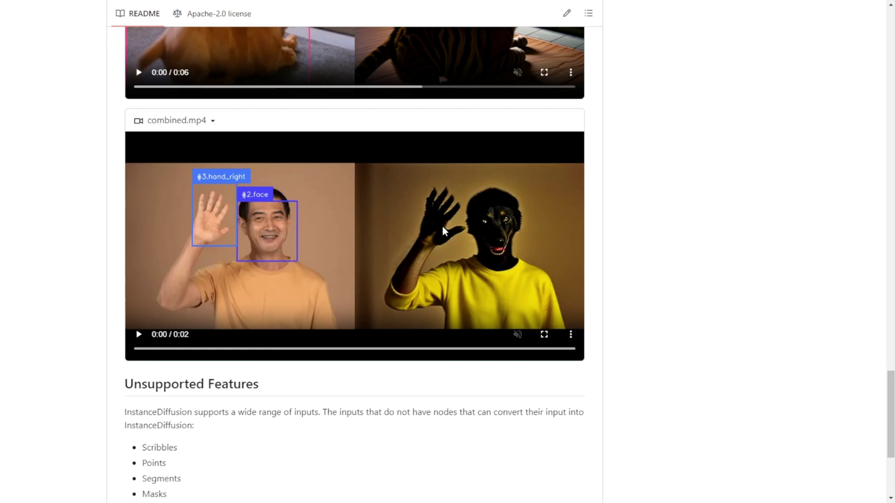
scroll(443, 232, "up", 8)
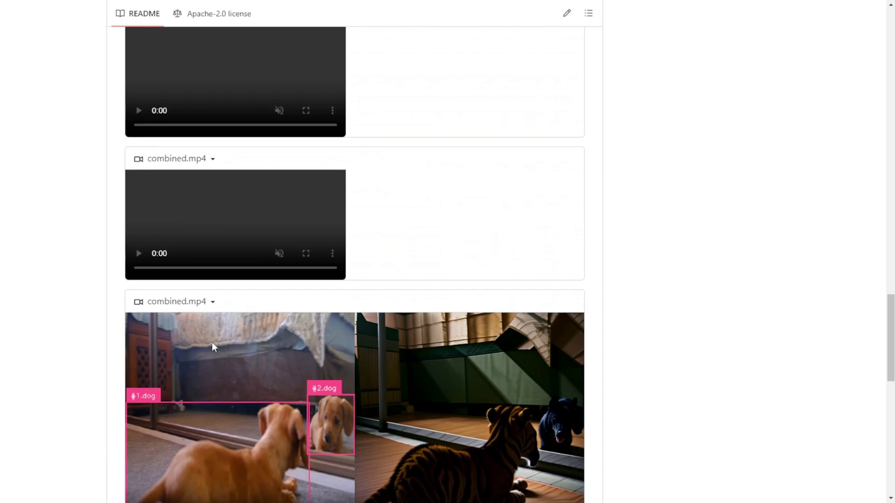
scroll(310, 312, "up", 3)
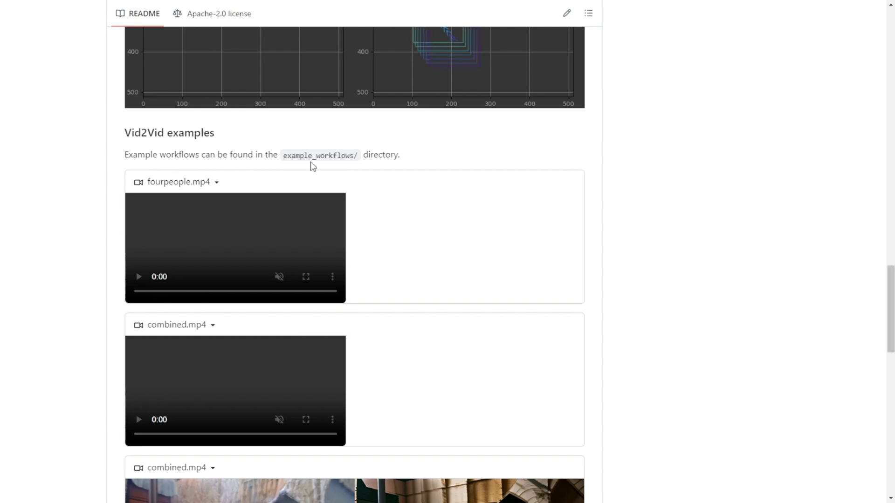
scroll(351, 261, "up", 4)
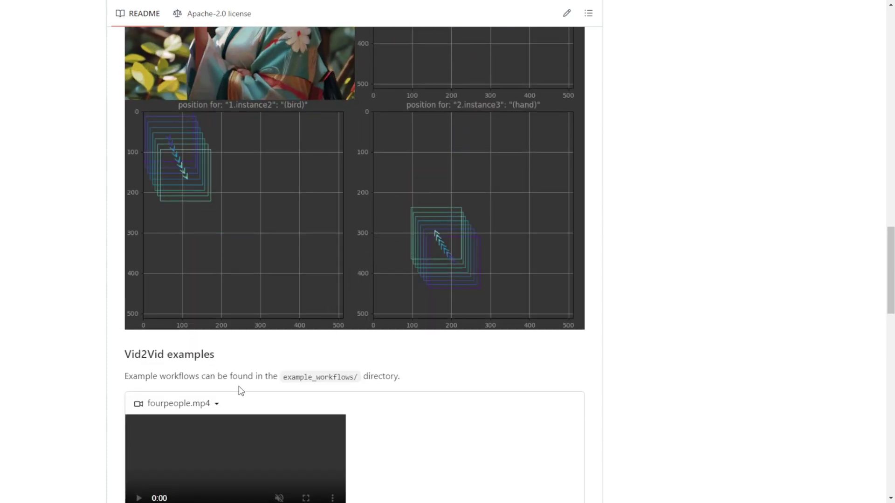
scroll(240, 382, "down", 3)
scroll(165, 328, "down", 2)
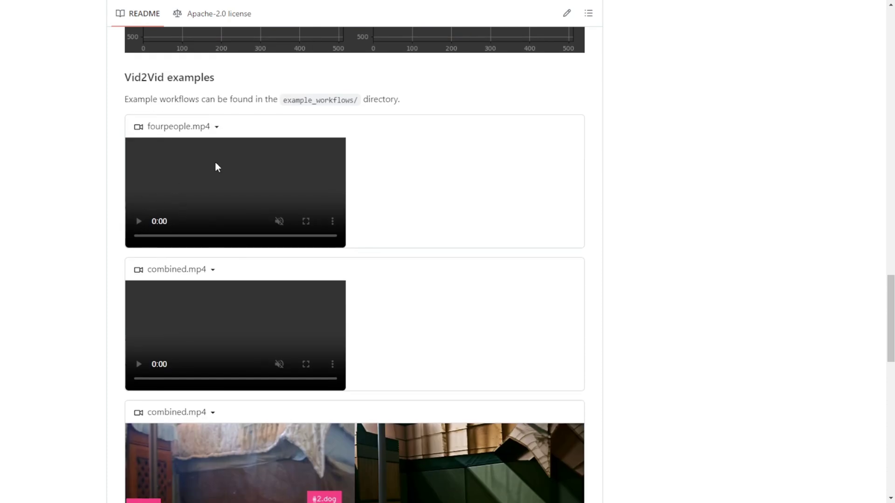
scroll(242, 195, "down", 5)
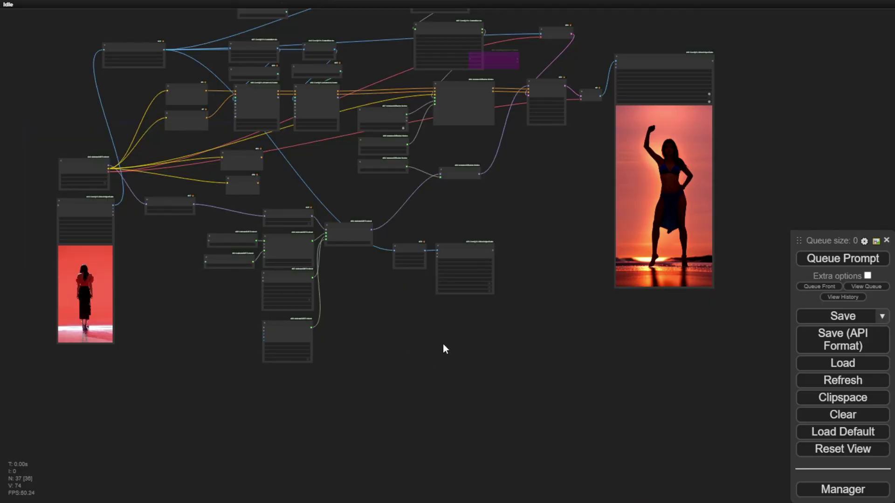
- Move the Upper Body Tracking From PoseKps and DWPose Estimator nodes to the left
left_click_drag(443, 344, 499, 443)
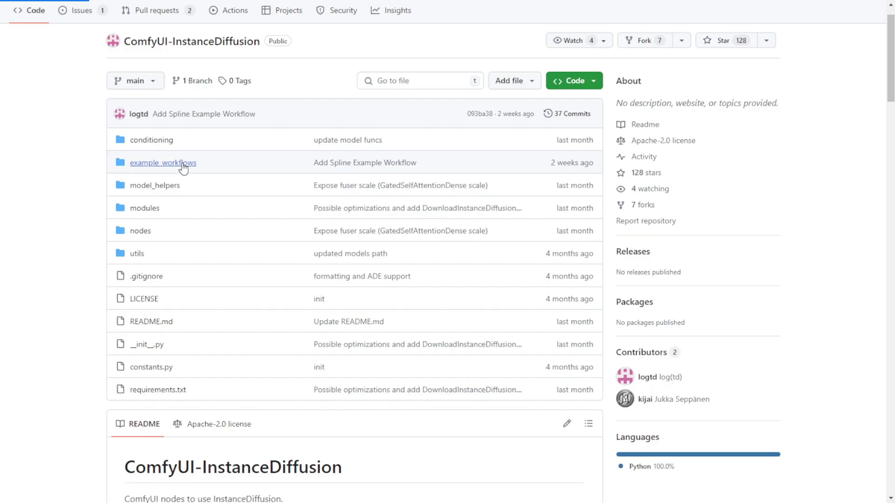
scroll(196, 165, "down", 10)
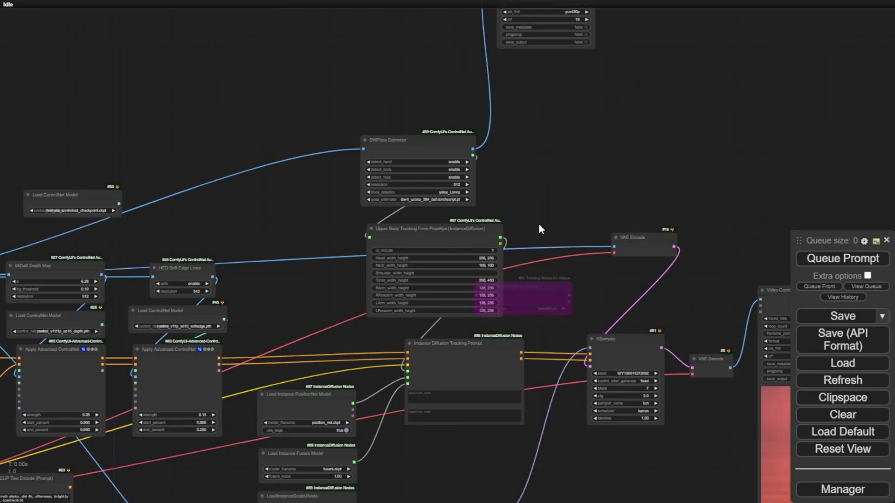
left_click_drag(458, 230, 367, 224)
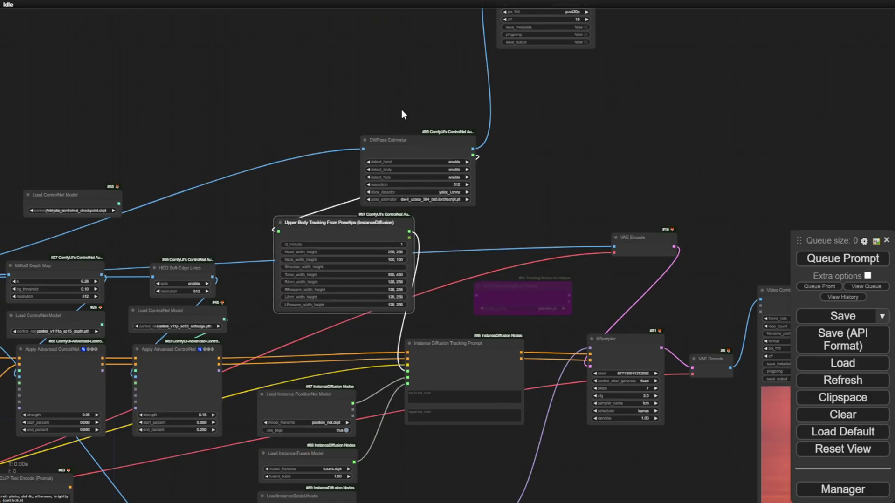
left_click_drag(394, 146, 342, 143)
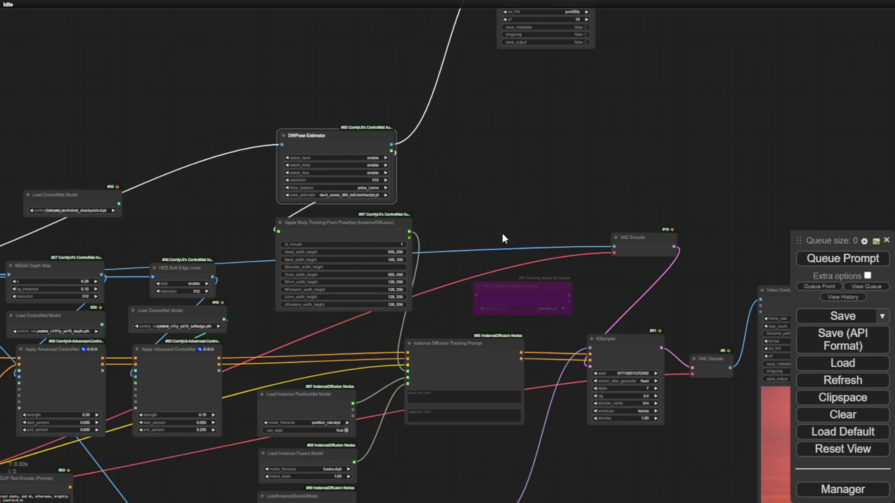
- Move the YOLO BoundingBox Tracker up and left, and pull the image link off DWPose's image input
scroll(513, 285, "up", 3)
left_click_drag(528, 285, 466, 188)
scroll(483, 194, "up", 3)
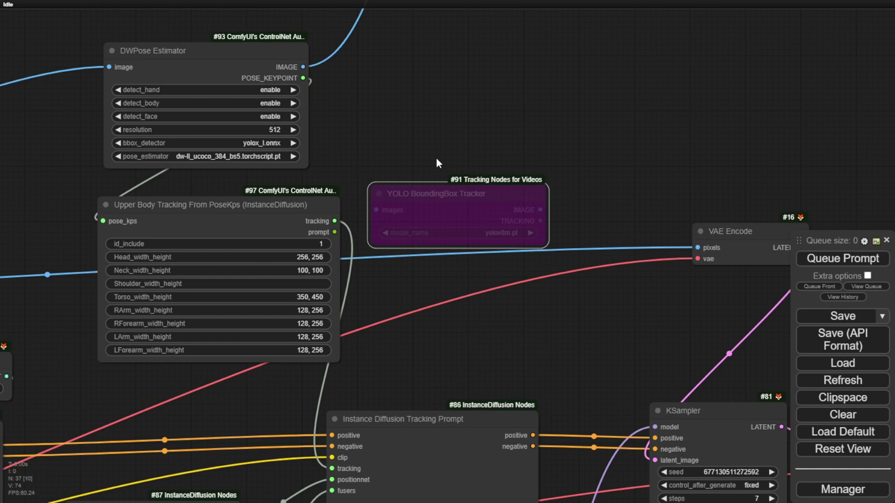
left_click_drag(108, 67, 377, 210)
- Feed the images into the YOLO BoundingBox Tracker and re-enable it from Bypass
right_click(455, 198)
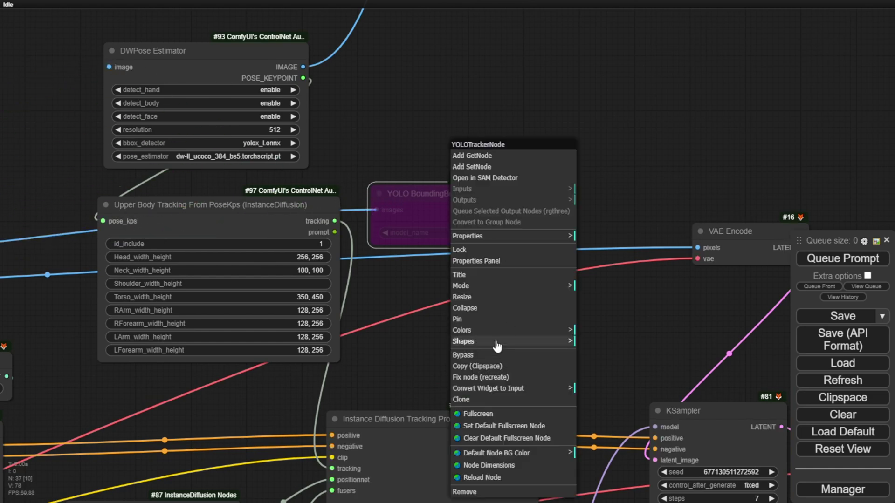
left_click(494, 356)
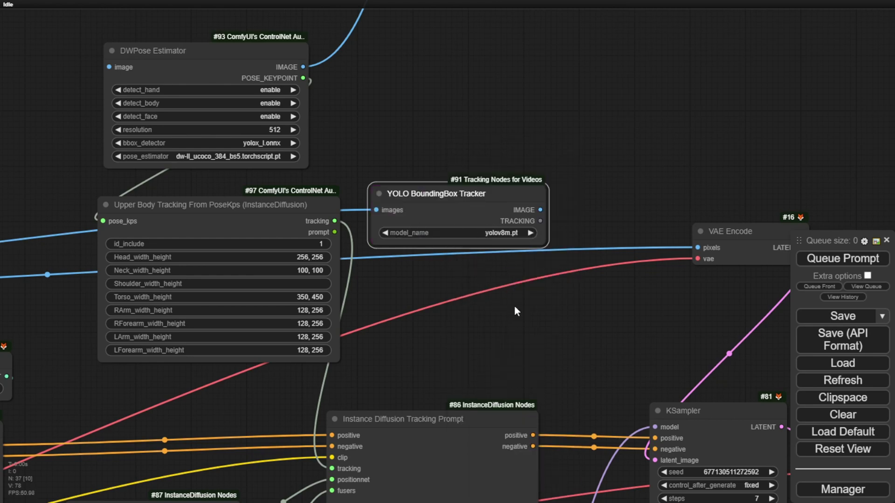
left_click_drag(513, 306, 488, 271)
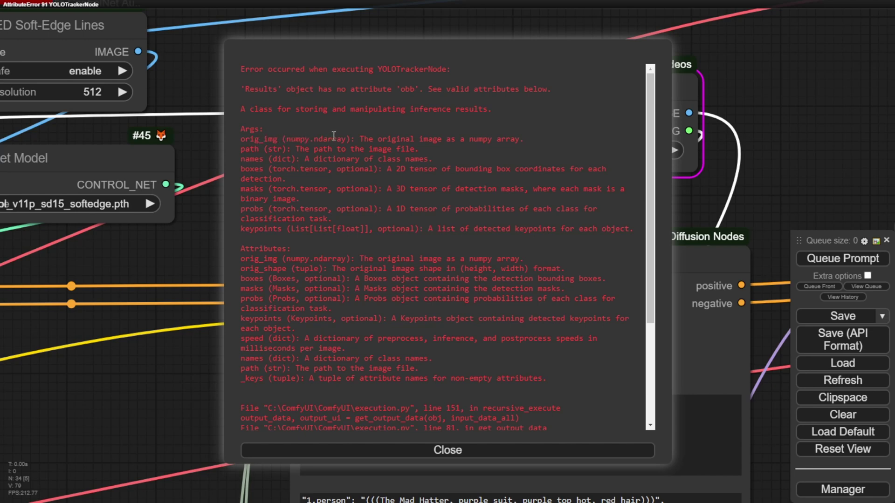
- Close the YOLOTrackerNode 'obb' error and bring VAE Encode and KSampler into view
left_click_drag(442, 139, 525, 142)
left_click(406, 149)
left_click(474, 452)
left_click_drag(457, 216, 387, 243)
scroll(629, 227, "down", 3)
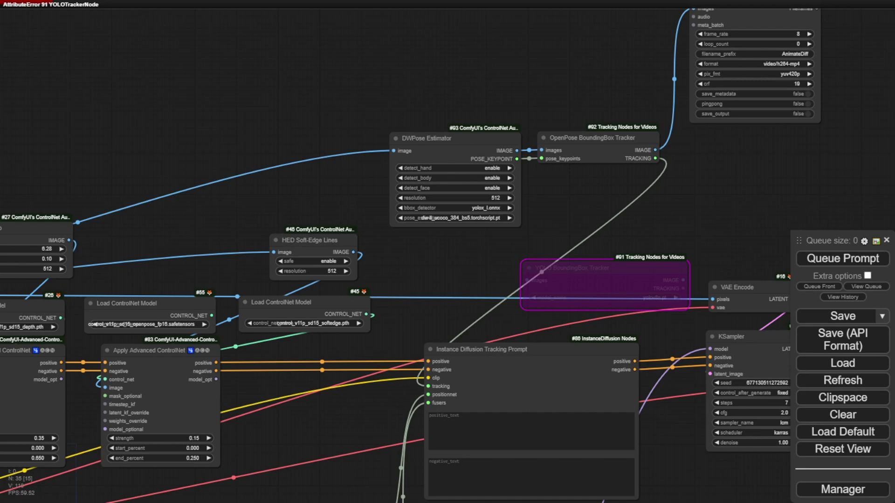
- Check which tracker output feeds the Instance Diffusion tracking input
scroll(648, 281, "up", 4)
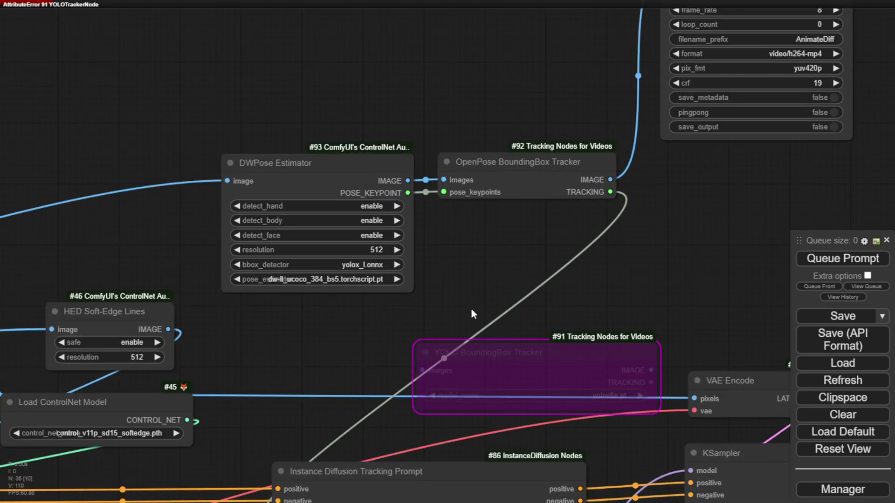
left_click_drag(451, 309, 475, 146)
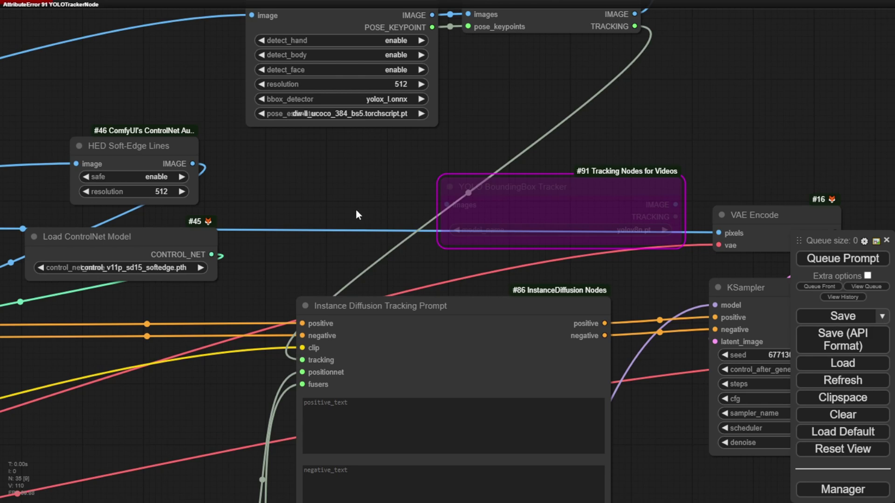
scroll(346, 191, "down", 3)
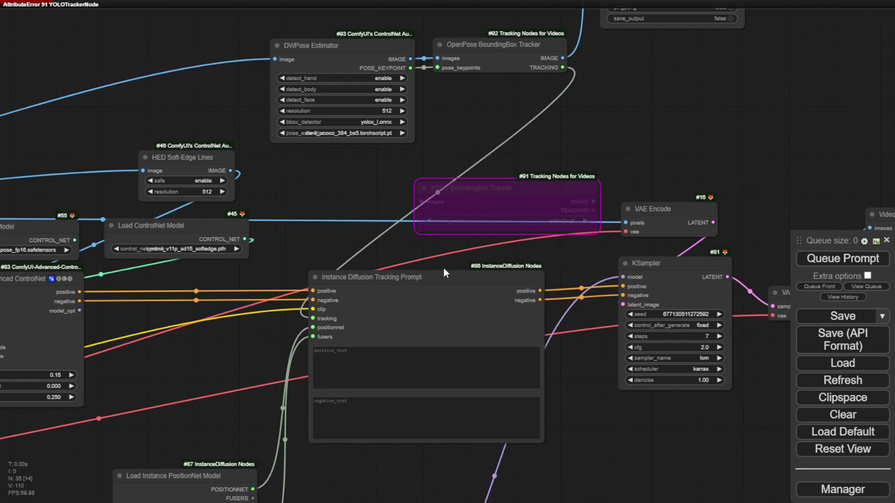
scroll(322, 278, "up", 3)
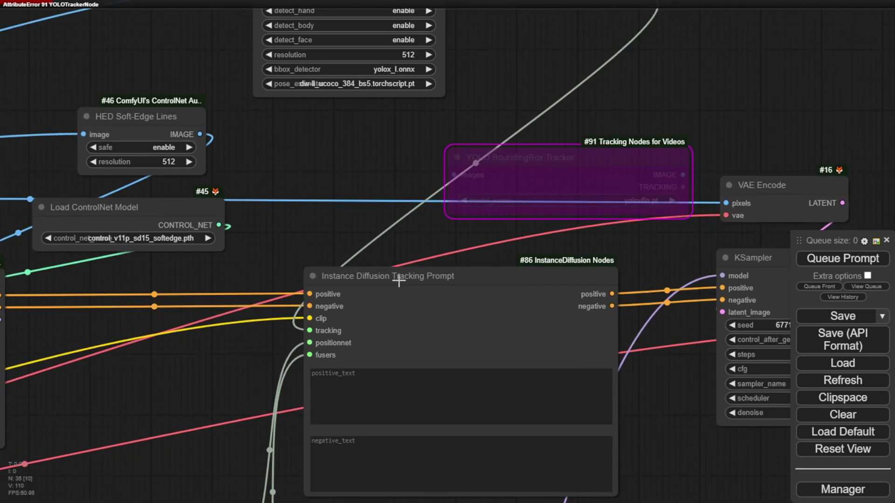
left_click_drag(346, 242, 532, 139)
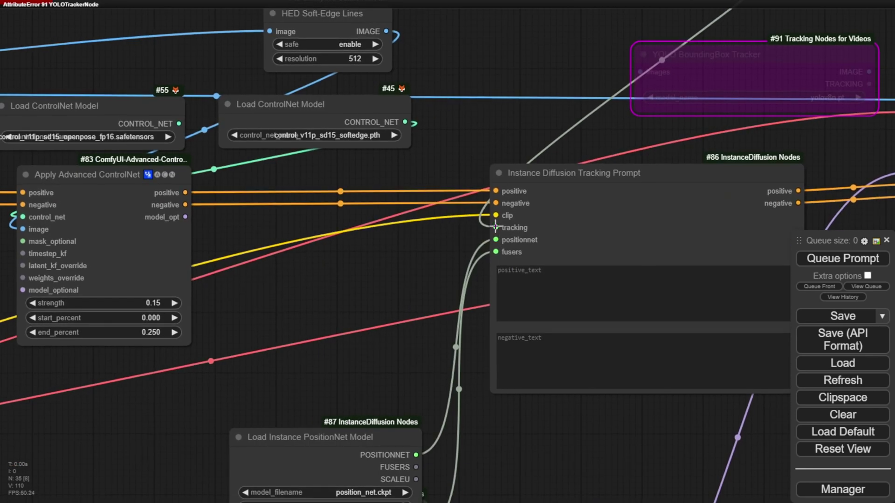
mouse_move(495, 227)
left_mouse_down()
mouse_move(409, 250)
mouse_move(487, 217)
mouse_move(495, 228)
left_mouse_up()
left_click_drag(530, 88, 313, 406)
- Move the DWPose Estimator beside the OpenPose tracker and pull off its pose_keypoints link
scroll(484, 278, "up", 2)
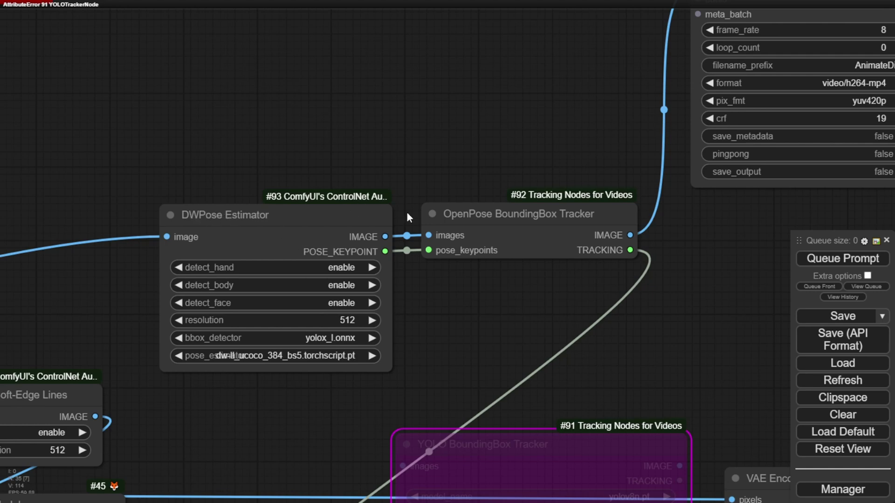
left_click_drag(358, 221, 278, 160)
left_click_drag(430, 252, 370, 334)
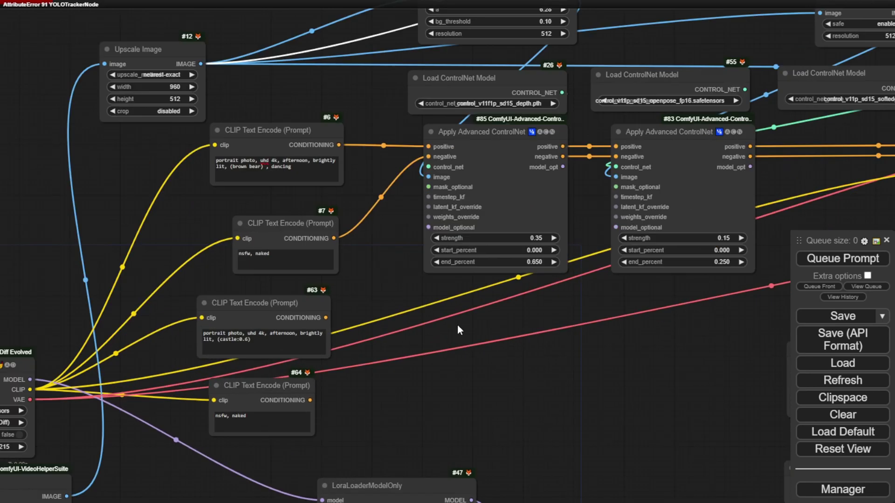
- Shift the negative prompt #64 and castle prompt #63 nodes to the right
left_click_drag(459, 329, 478, 371)
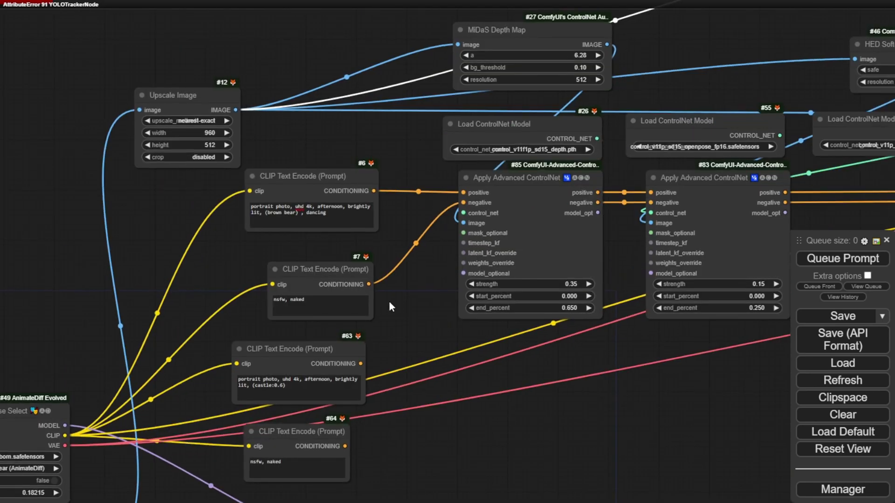
left_click_drag(389, 301, 461, 188)
left_click_drag(359, 339, 431, 336)
left_click_drag(360, 253, 454, 266)
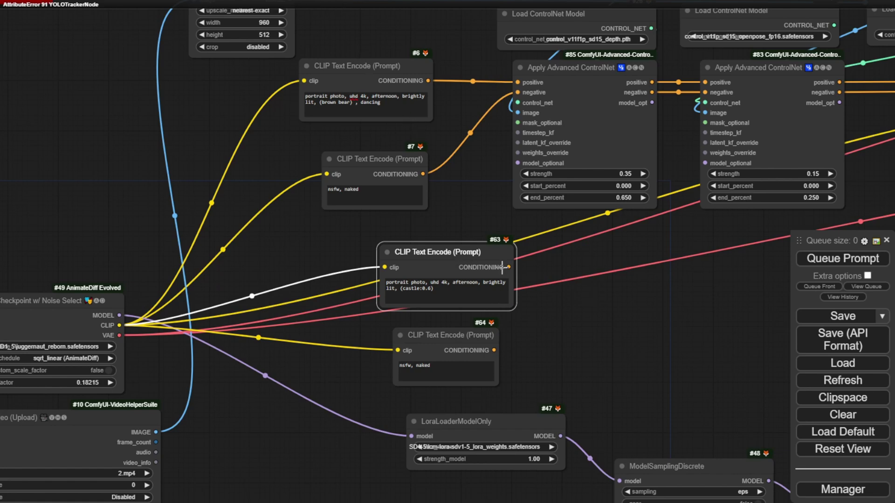
- Move nodes #63 and #64 back left, then view the tracking prompt, YOLO tracker and KSampler
scroll(549, 305, "up", 4)
left_click_drag(413, 245, 319, 220)
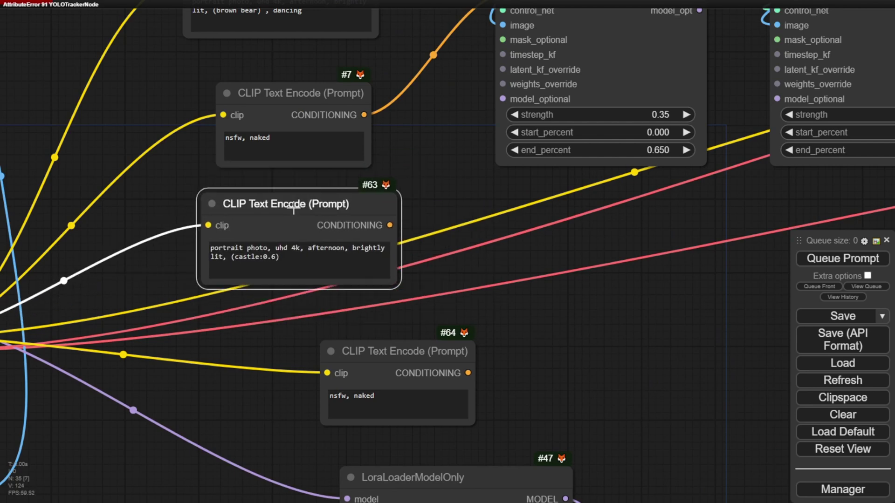
left_click_drag(423, 363, 270, 362)
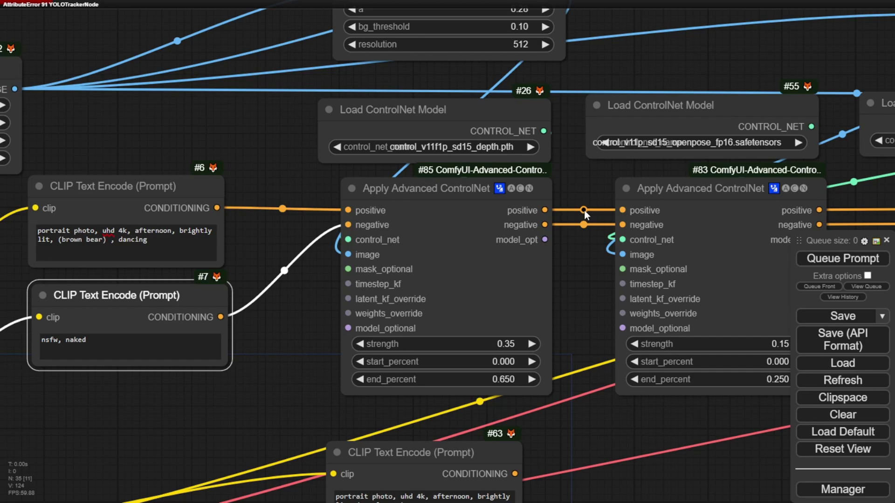
left_click_drag(563, 323, 269, 211)
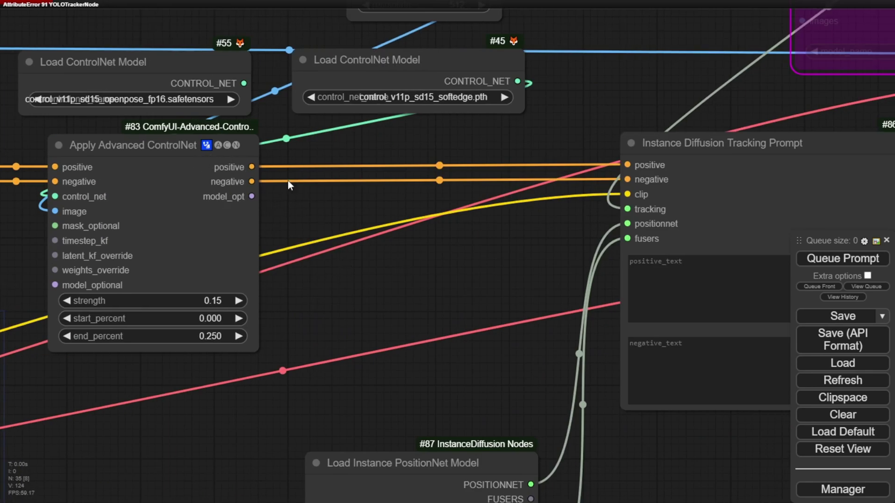
left_click_drag(491, 279, 152, 326)
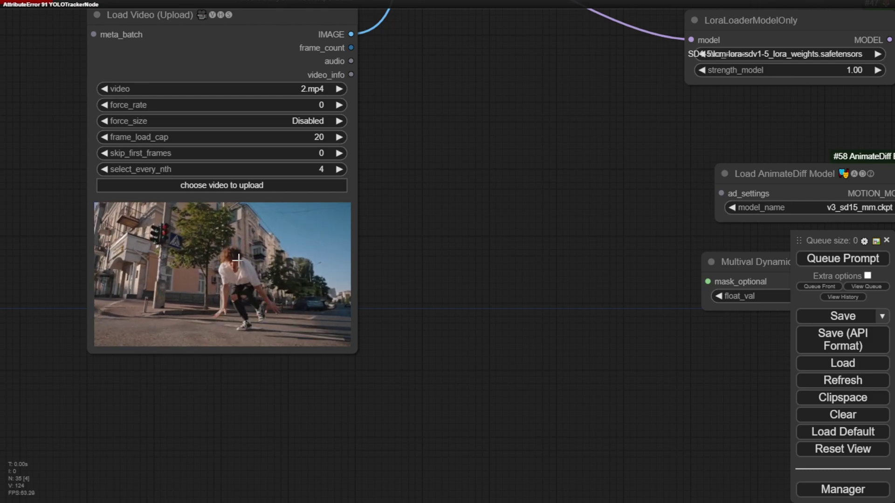
scroll(450, 255, "down", 6)
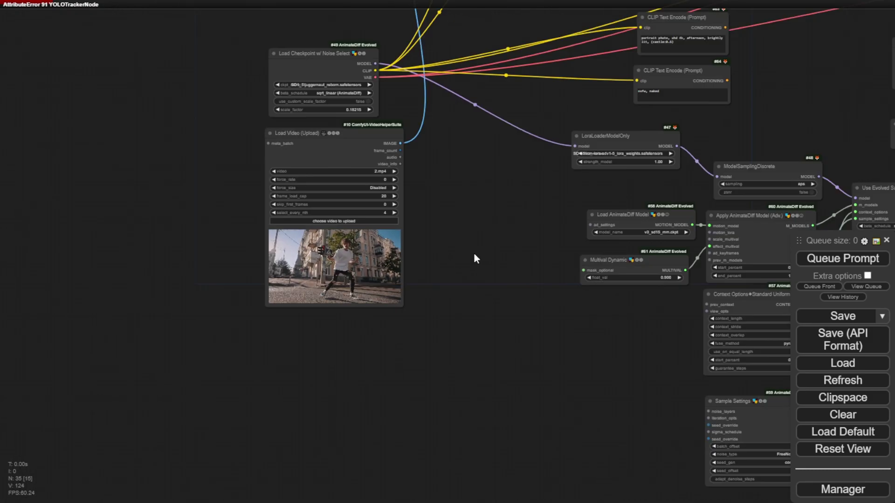
left_click_drag(473, 253, 104, 411)
left_click_drag(334, 285, 349, 385)
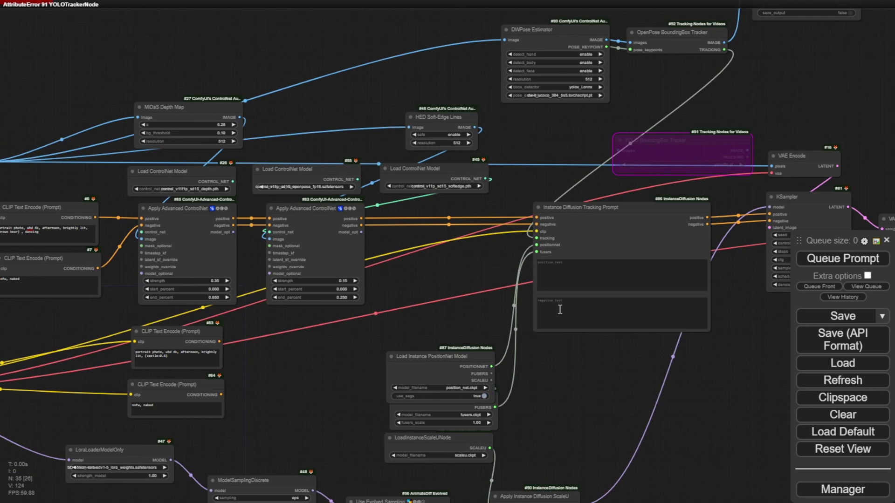
left_click_drag(606, 386, 166, 372)
scroll(575, 279, "up", 3)
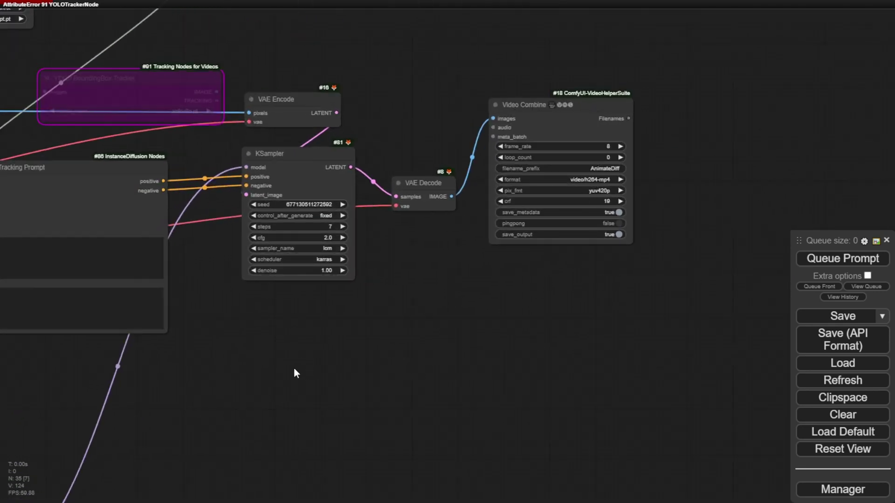
left_click_drag(279, 347, 525, 478)
left_click_drag(649, 152, 605, 284)
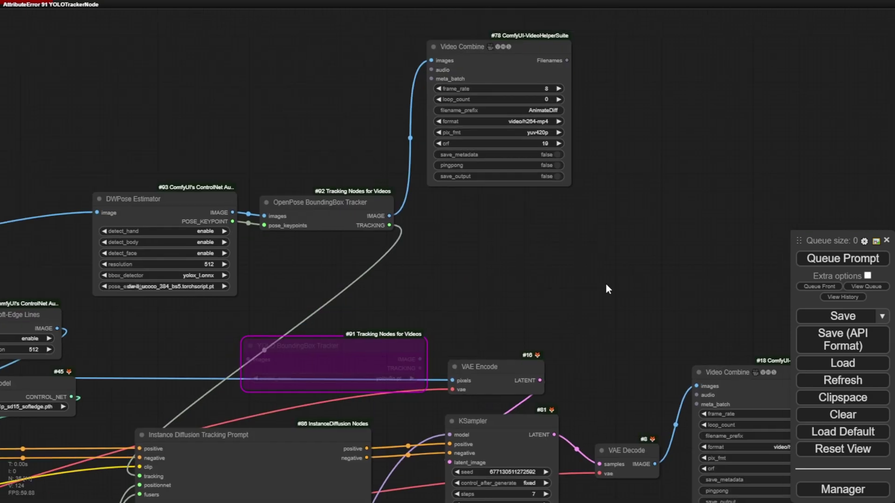
- Queue the workflow and follow execution until the OpenPoseTrackerNode invalid-matrix error appears
left_click(823, 262)
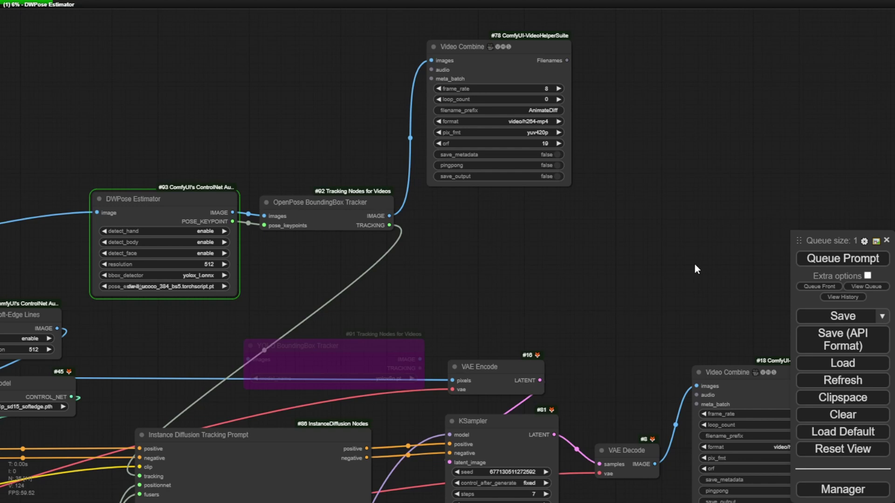
scroll(171, 330, "down", 1)
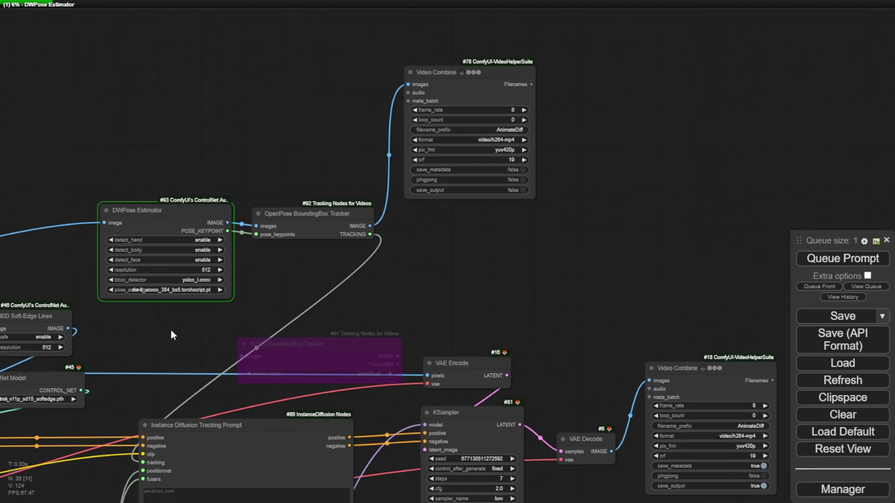
left_click_drag(171, 330, 379, 315)
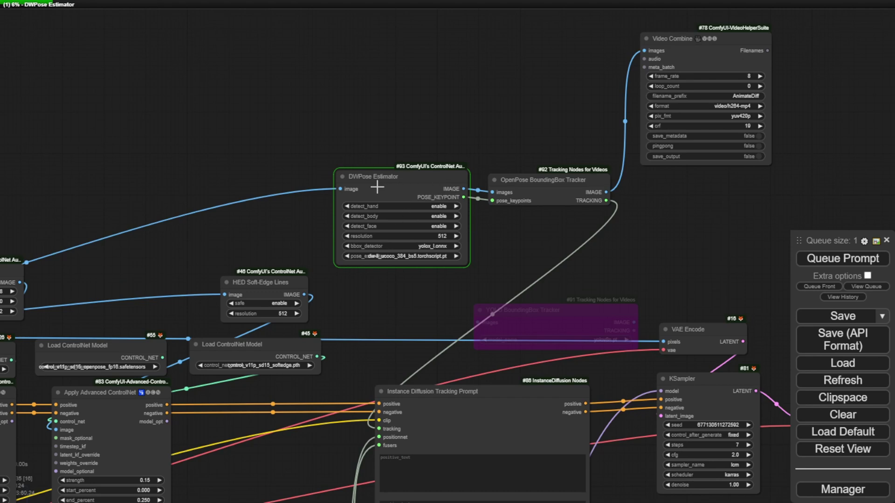
scroll(366, 183, "up", 3)
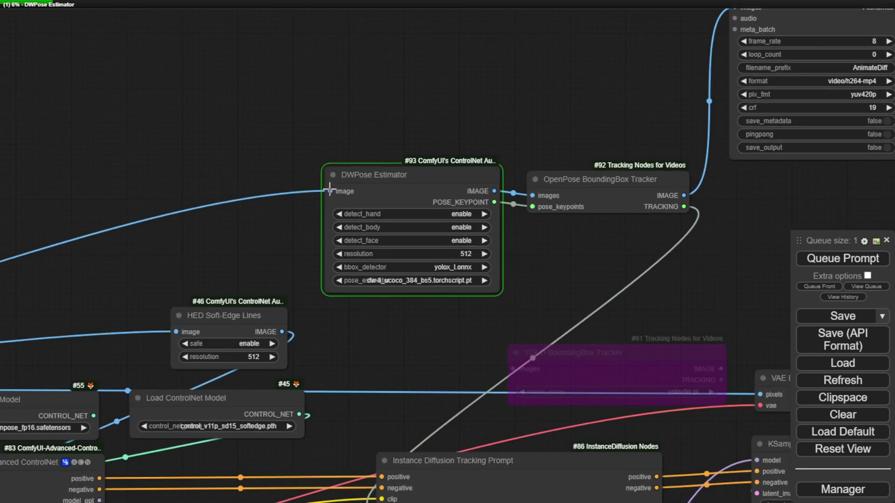
scroll(242, 221, "down", 2)
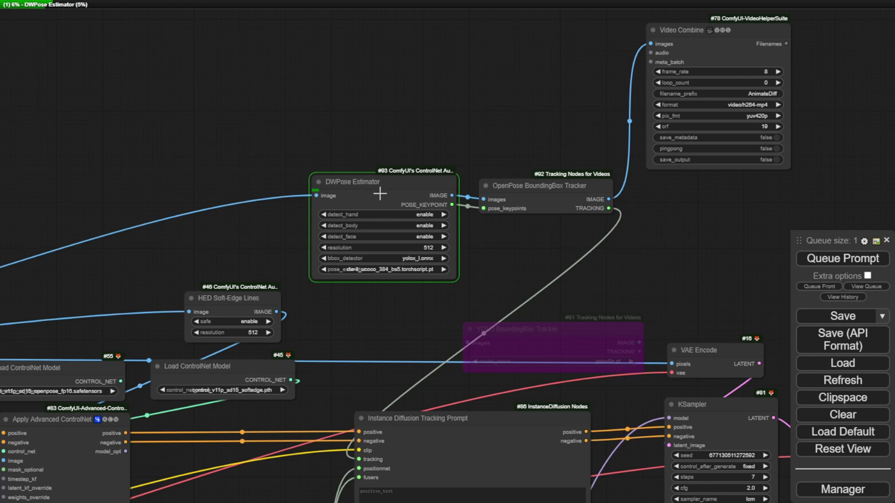
scroll(480, 232, "up", 7)
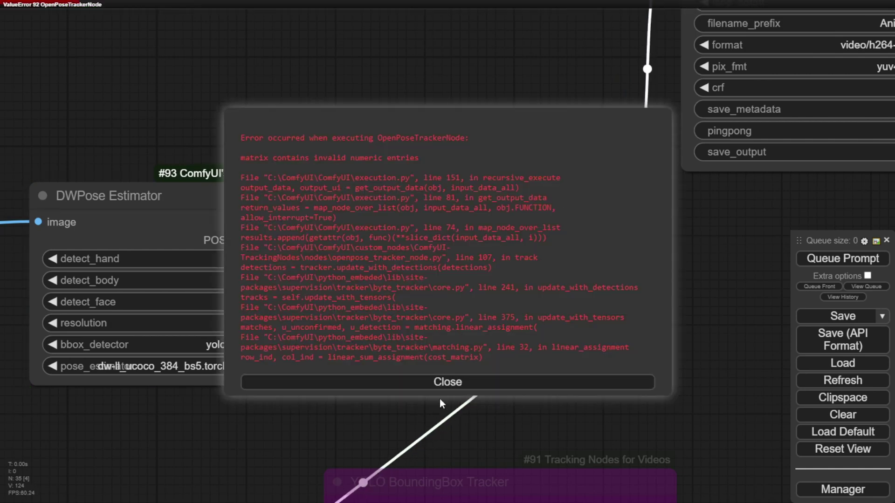
- Dismiss the error and check the YOLO tracker's model list, leaving yolov8n.pt selected
left_click(446, 386)
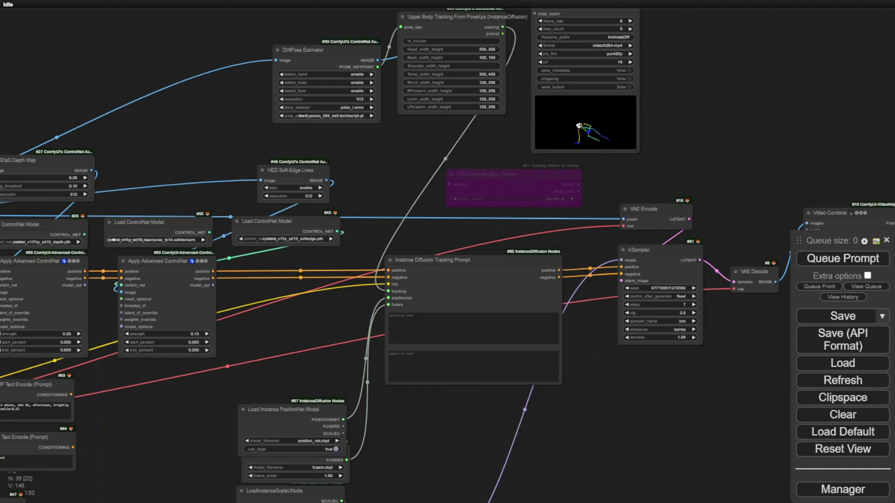
scroll(405, 222, "up", 5)
scroll(435, 250, "up", 5)
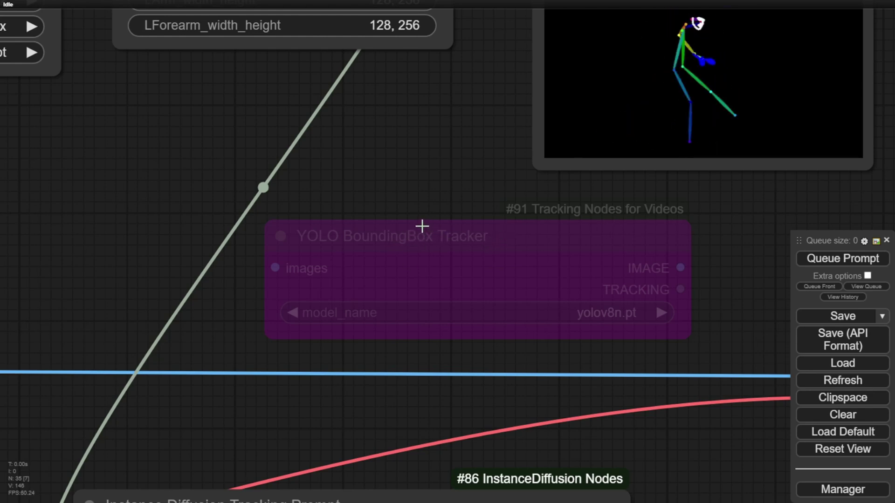
left_click(605, 316)
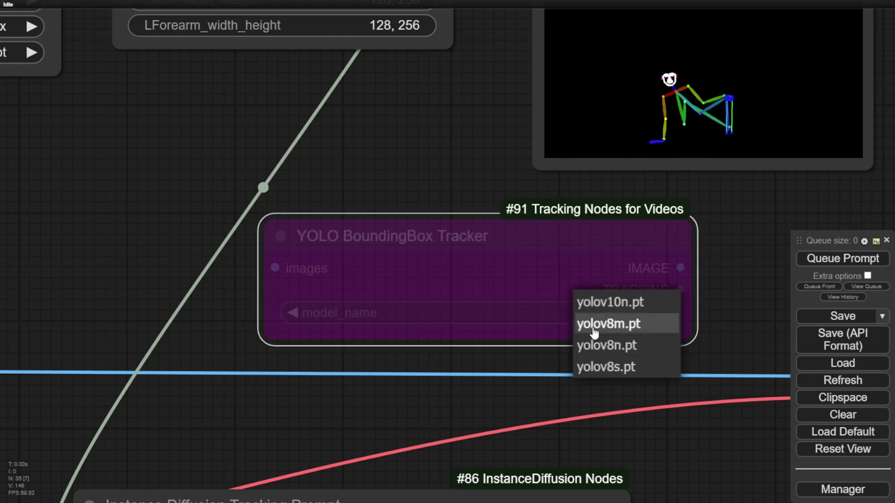
left_click(754, 313)
- Bring DWPose and Upper Body Tracking into view, moving the Upper Body Tracking node down and back up
scroll(405, 177, "down", 3)
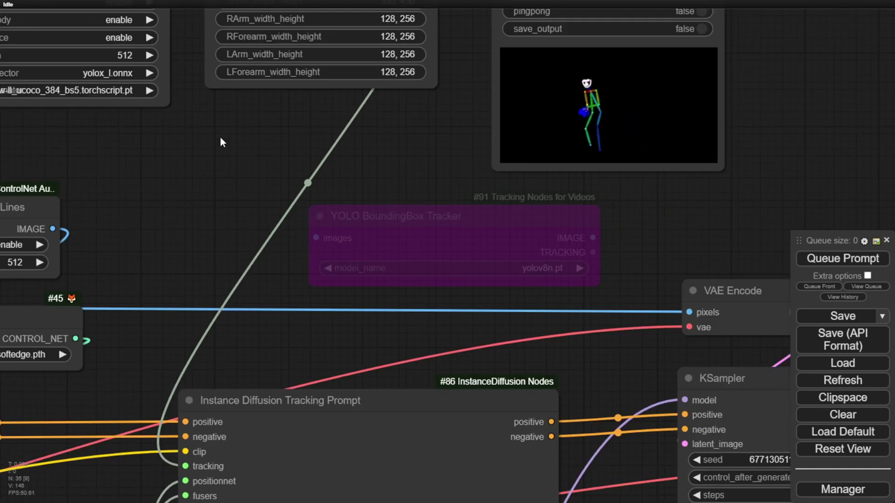
left_click_drag(220, 140, 337, 346)
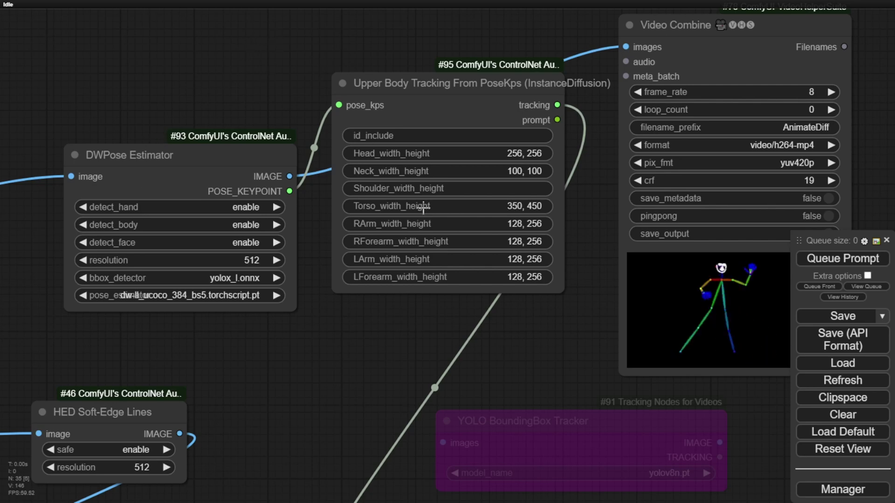
left_click_drag(445, 339, 404, 396)
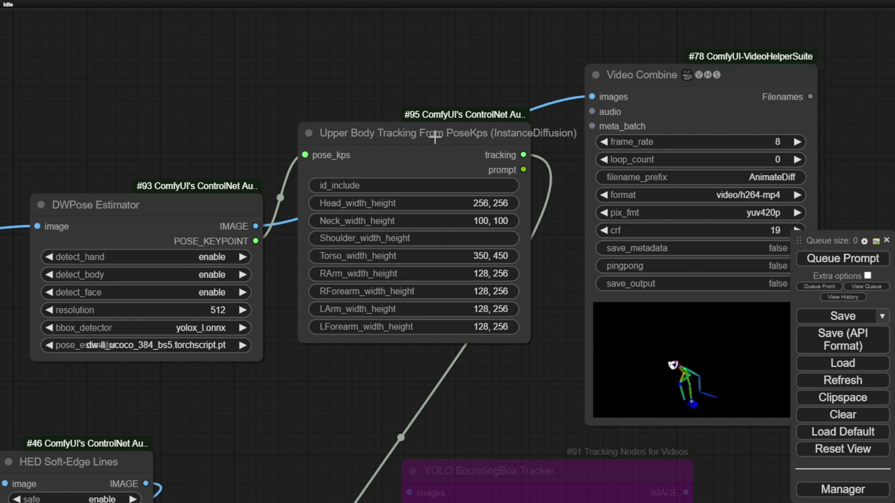
left_click_drag(442, 139, 429, 231)
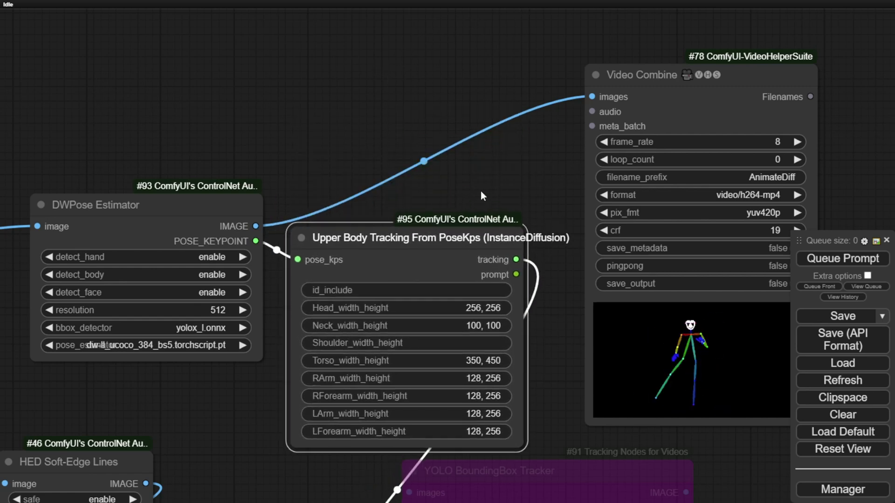
left_click_drag(480, 191, 474, 114)
scroll(387, 166, "up", 3)
scroll(387, 166, "up", 3)
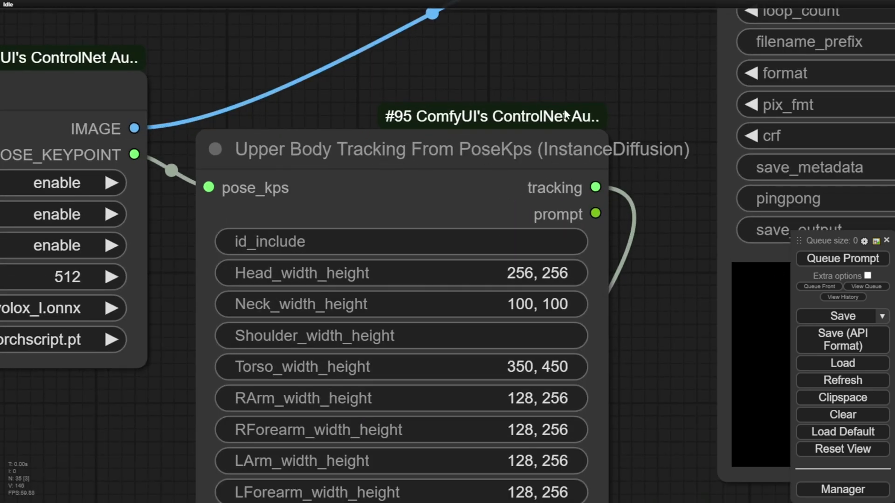
scroll(407, 106, "down", 3)
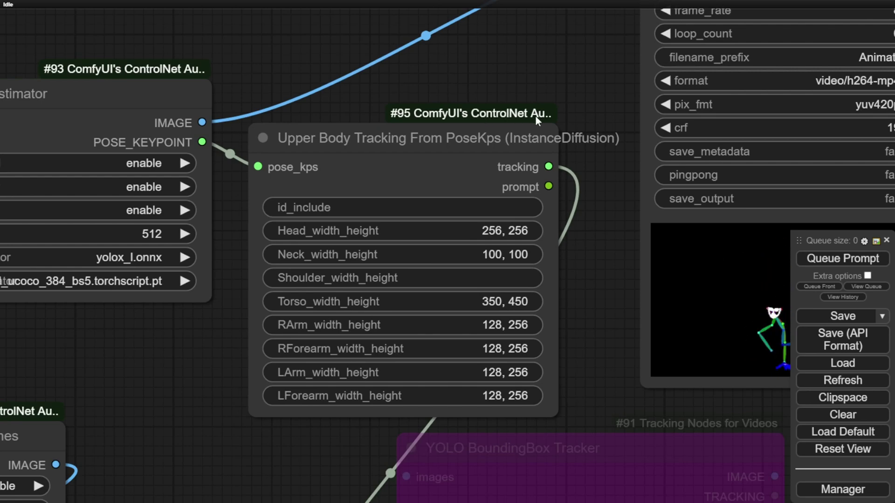
left_click_drag(510, 118, 500, 56)
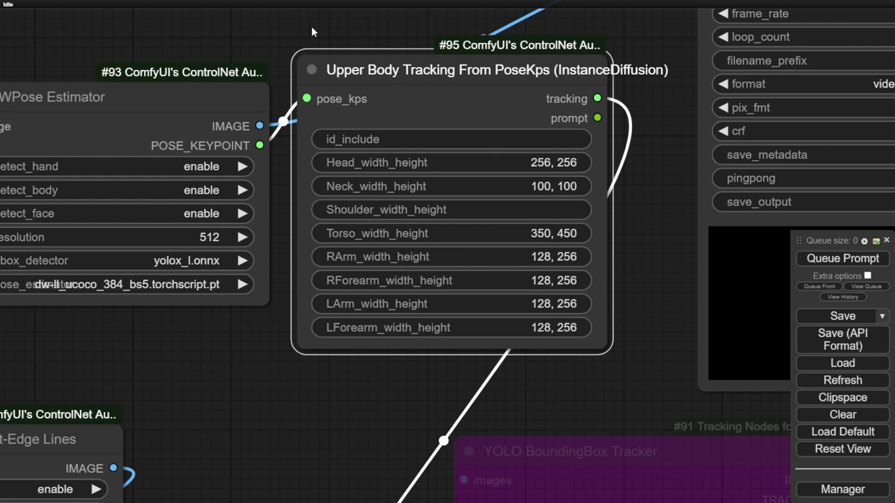
- Pan across the graph to the YOLO tracker and pose preview
left_click_drag(312, 28, 439, 30)
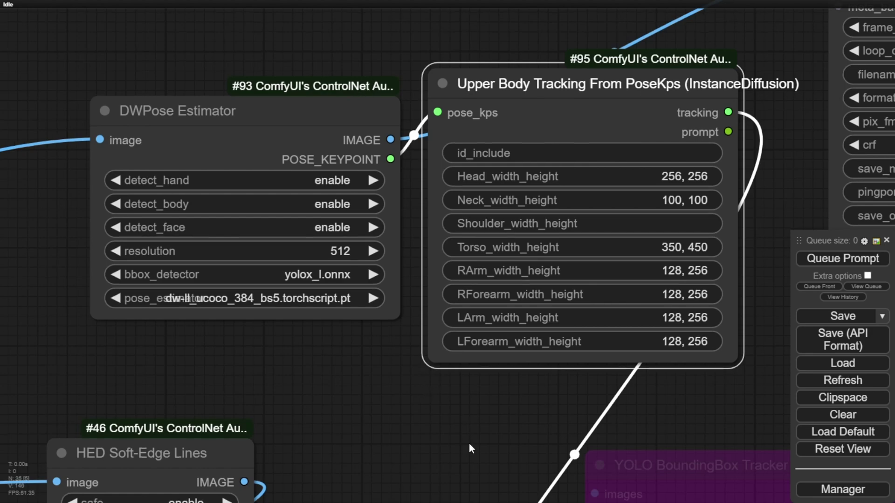
left_click_drag(422, 370, 380, 245)
scroll(463, 255, "right", 2)
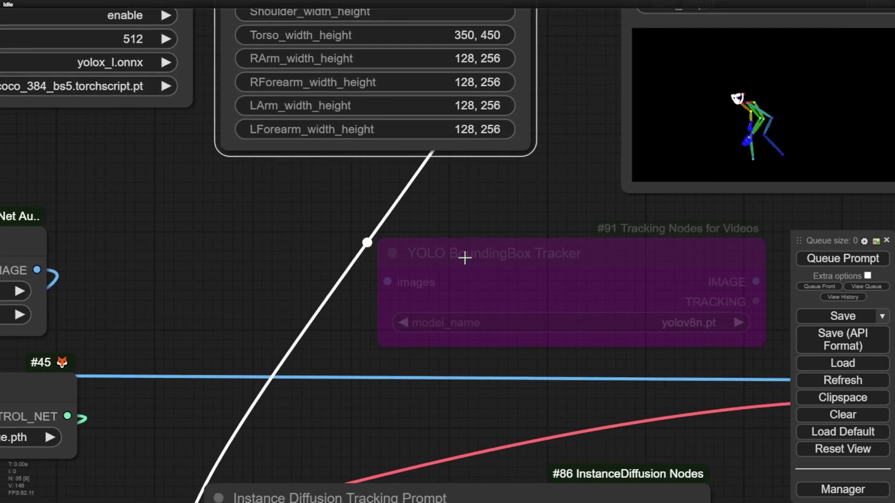
scroll(669, 237, "up", 3)
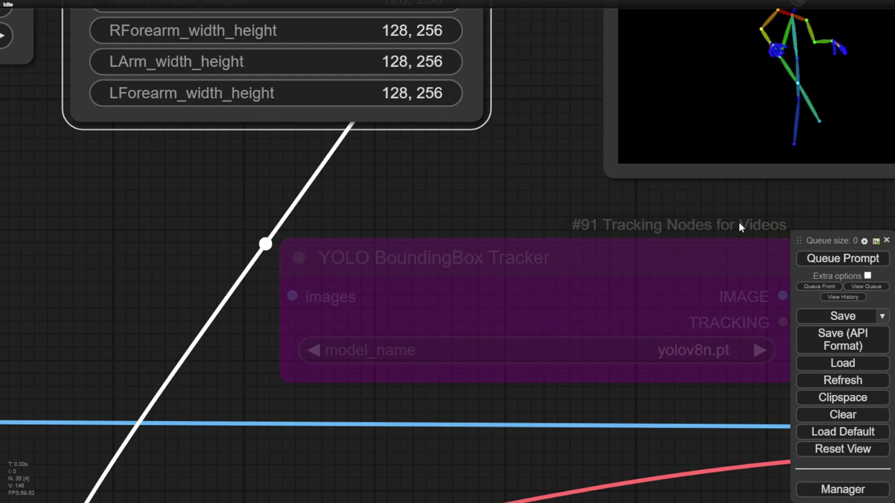
scroll(482, 188, "right", 3)
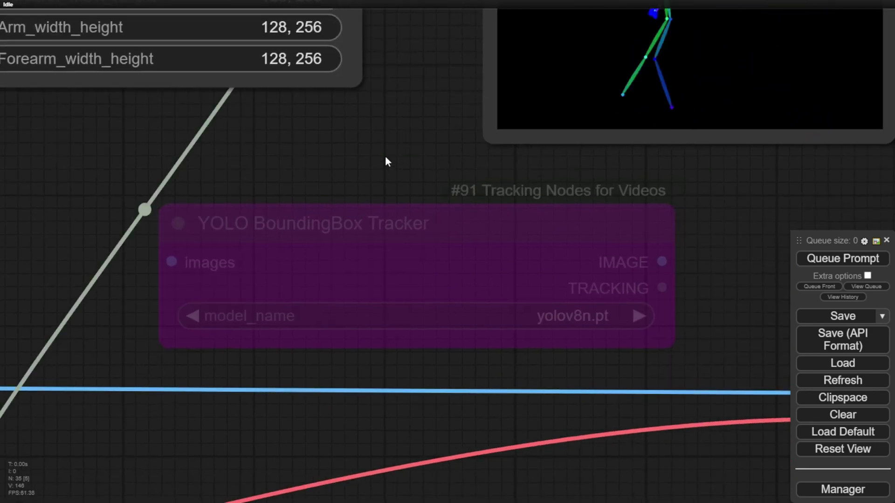
scroll(621, 350, "left", 8)
scroll(621, 349, "up", 5)
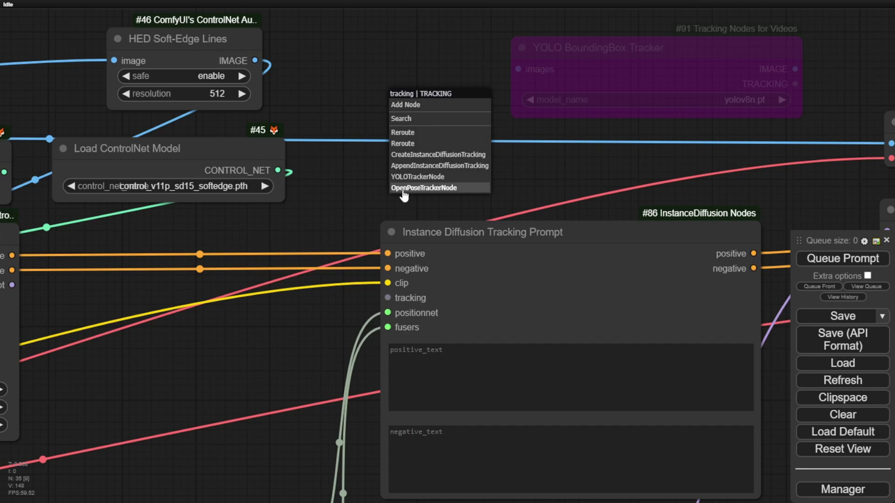
- Add an OpenPose BoundingBox Tracker, rerun the workflow, and dismiss the OpenPoseTrackerNode error
left_click(440, 188)
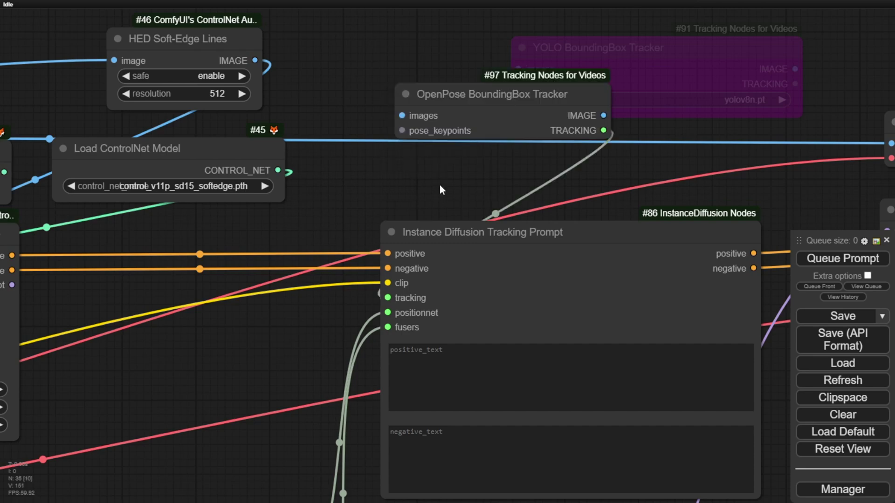
scroll(449, 174, "up", 3)
scroll(473, 228, "down", 3)
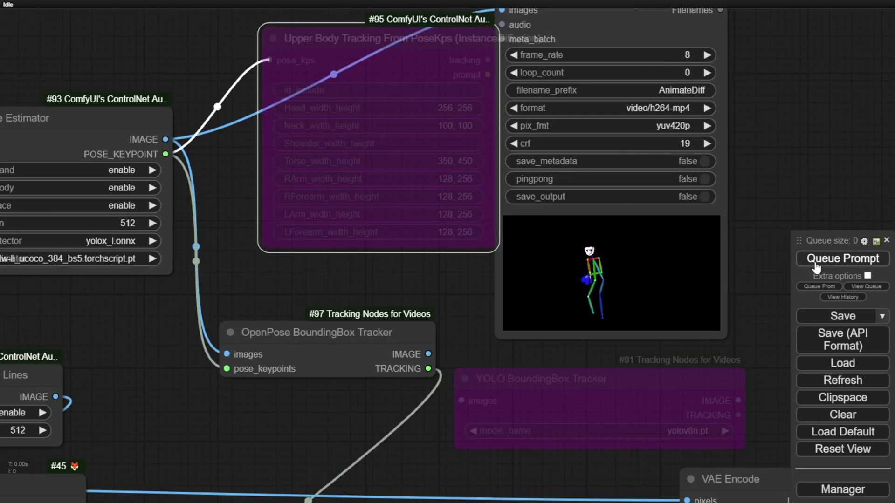
left_click(832, 261)
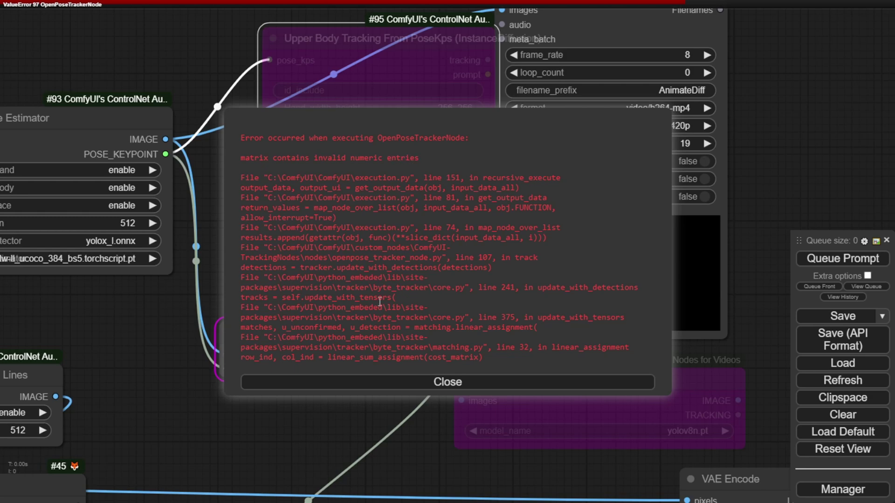
left_click(480, 386)
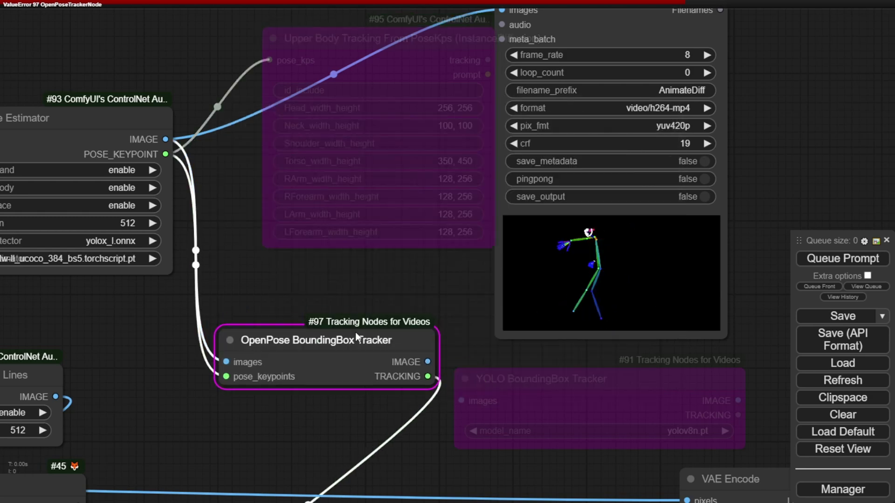
- Rearrange the tracker nodes, undo the YOLO tracker move, and re-enable Upper Body Tracking with Ctrl+B
left_click_drag(356, 335, 381, 318)
left_click_drag(326, 401, 365, 288)
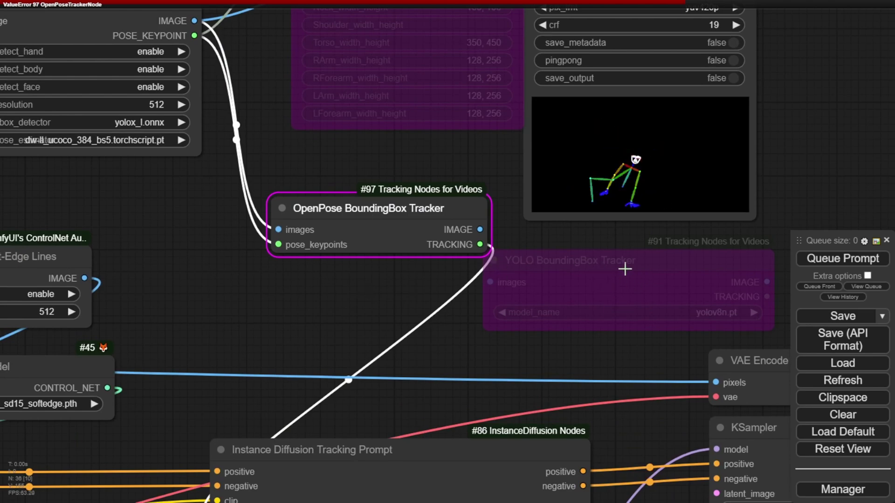
left_click_drag(624, 269, 350, 288)
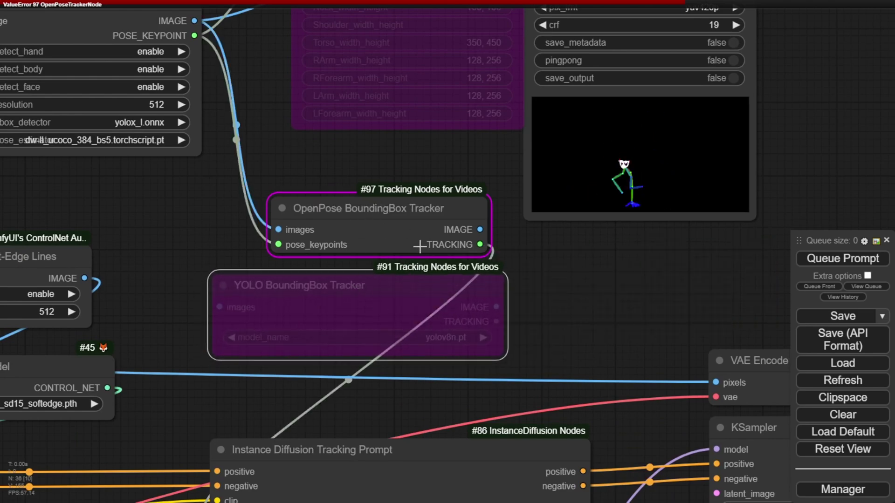
key("ctrl+z")
key("ctrl+z")
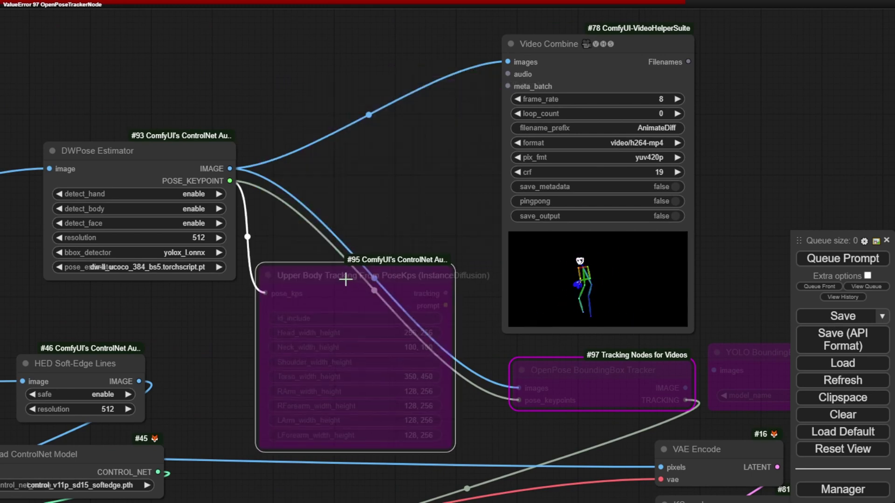
key("ctrl+b")
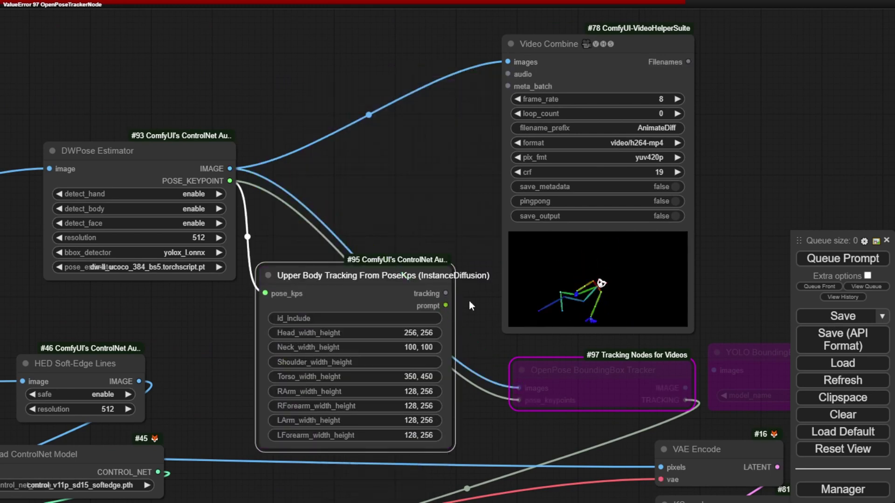
- Unplug pose keypoints from the OpenPose tracker and wire Upper Body Tracking into the prompt's tracking input
left_click_drag(518, 400, 458, 164)
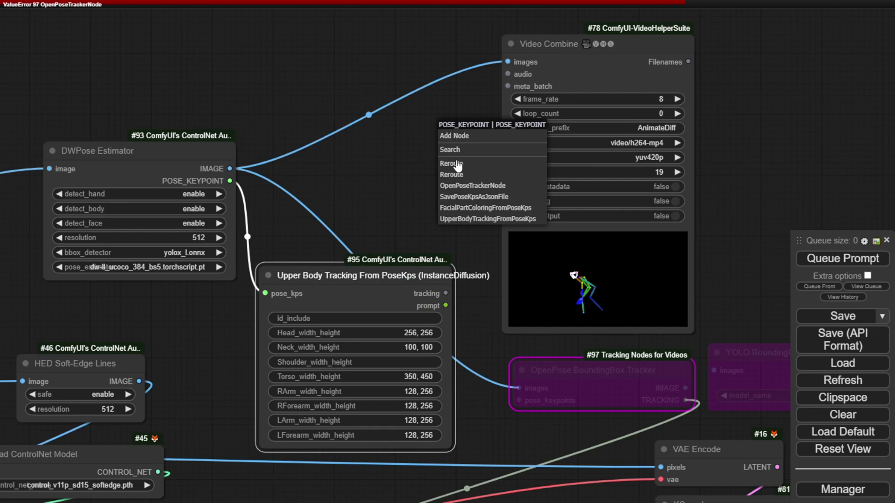
left_click(479, 261)
scroll(478, 298, "down", 2)
left_click_drag(478, 335, 490, 181)
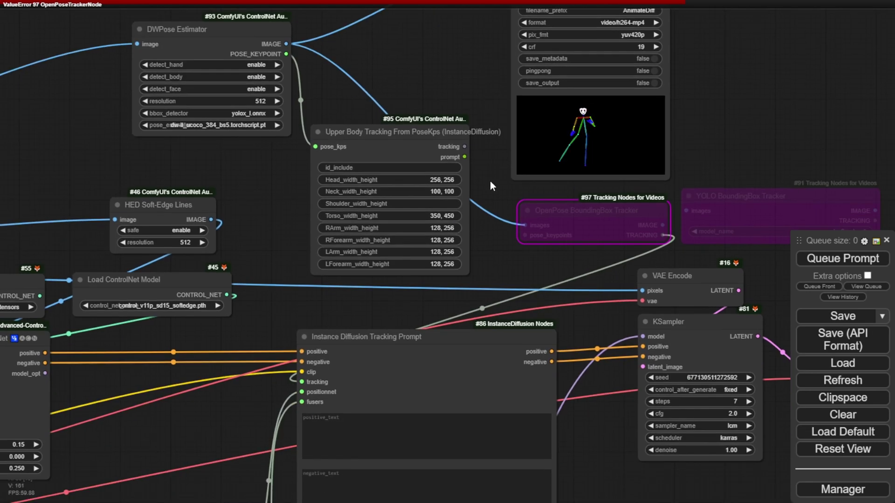
left_click_drag(464, 147, 392, 246)
scroll(394, 248, "up", 4)
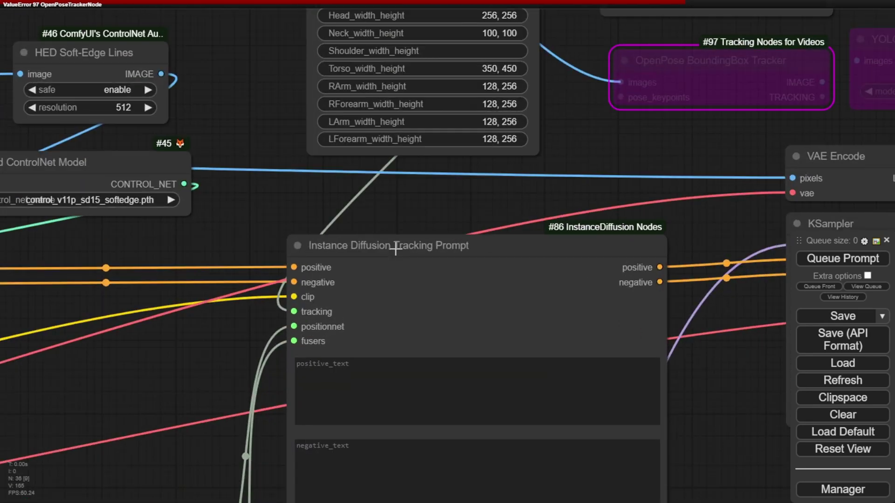
scroll(396, 248, "up", 3)
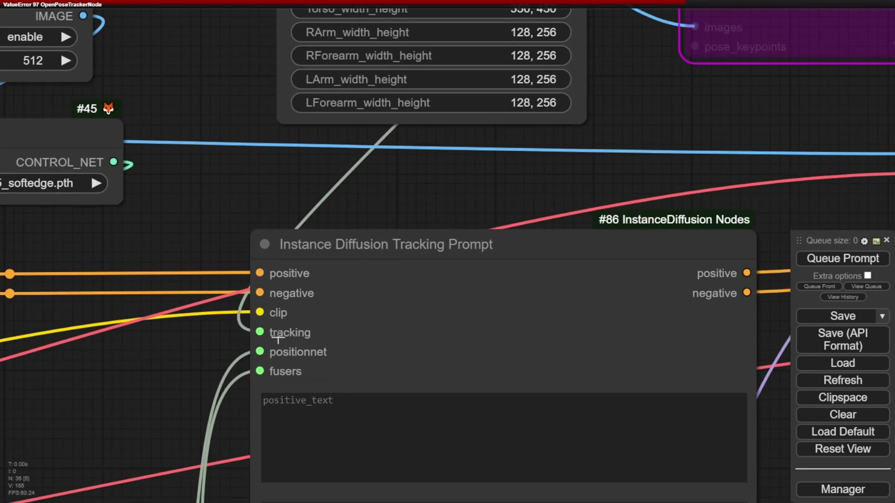
scroll(606, 172, "down", 7)
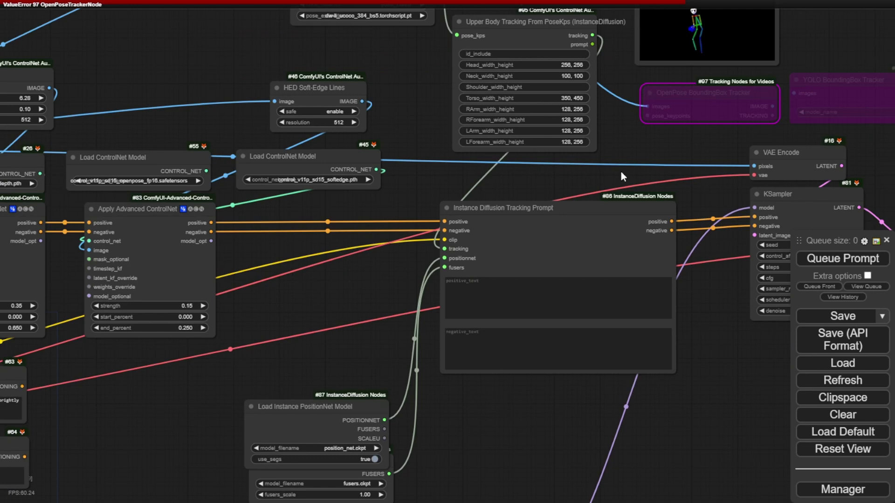
left_click_drag(620, 170, 416, 377)
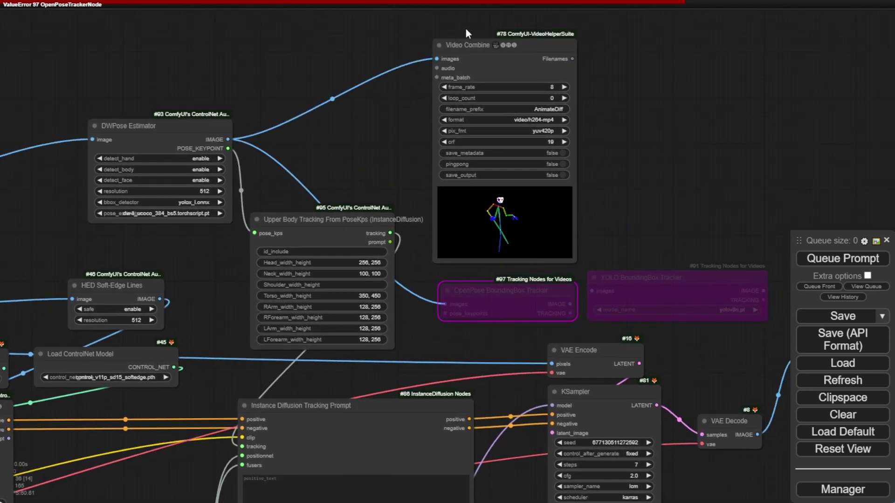
- Move the Video Combine node slightly up and to the left
left_click(465, 46)
left_click_drag(465, 46, 444, 19)
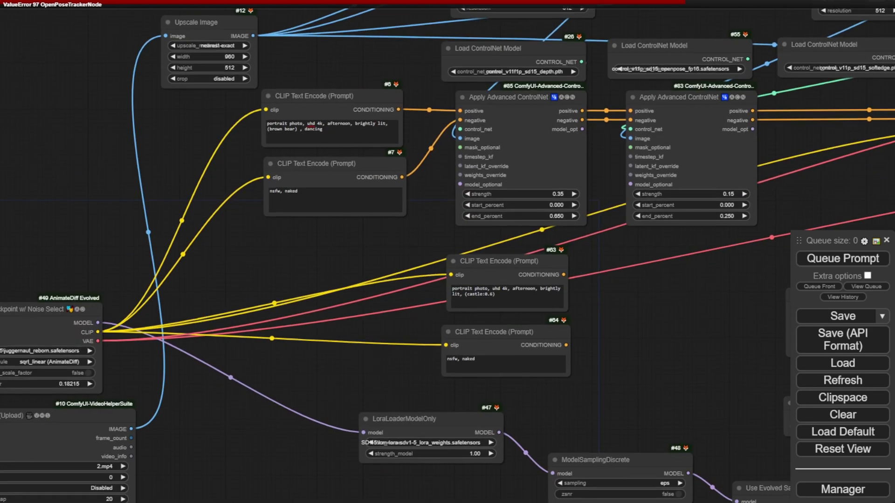
scroll(326, 256, "up", 4)
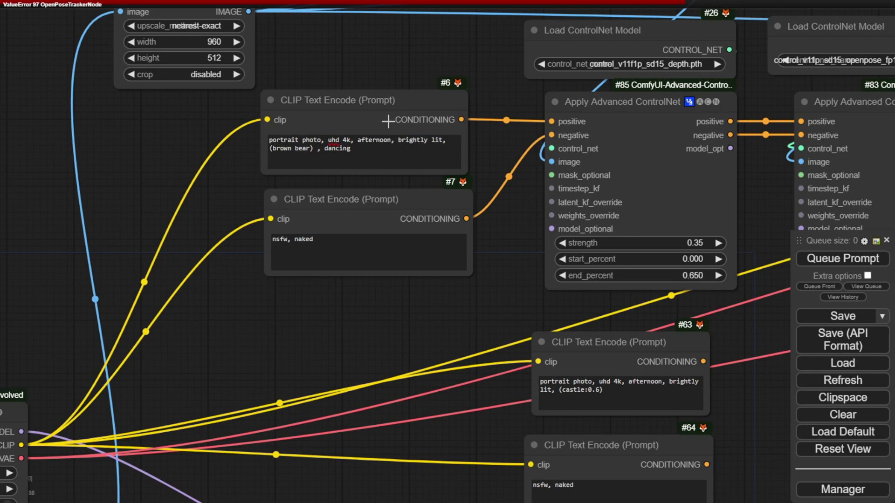
scroll(214, 435, "down", 3)
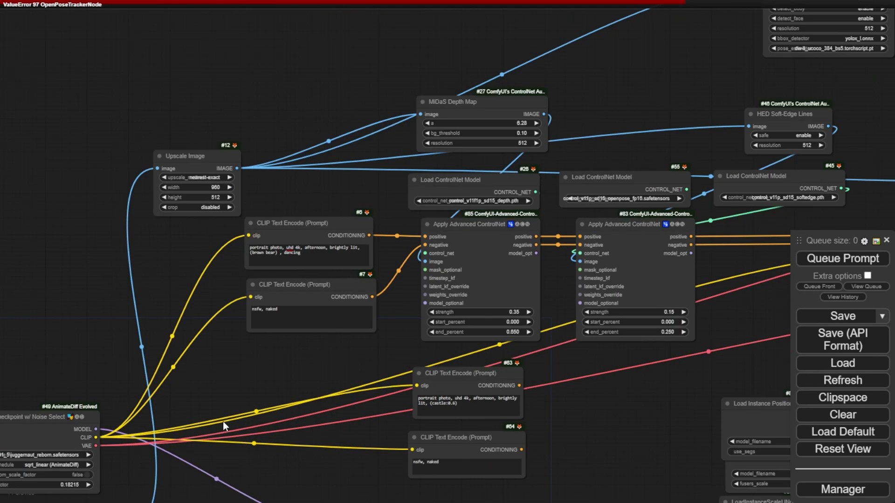
- Widen Load Checkpoint so the full SD1_5\juggernaut_reborn.safetensors name is visible
left_click_drag(265, 466, 486, 108)
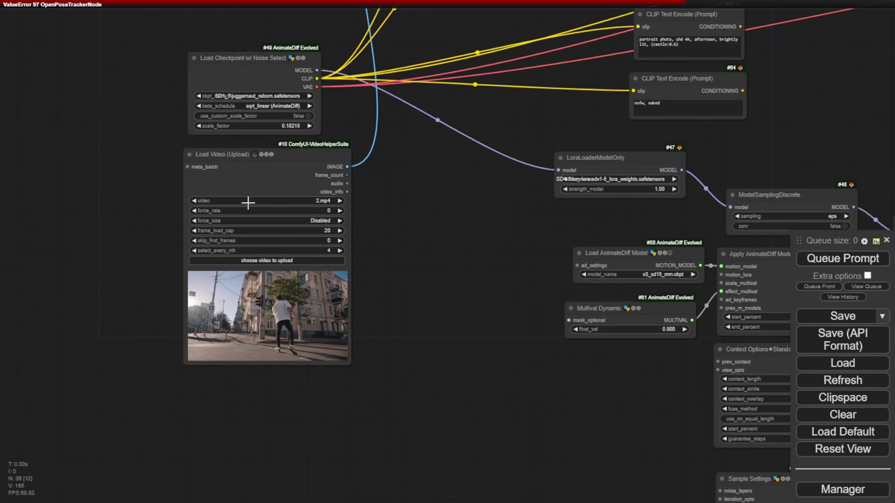
scroll(277, 296, "up", 4)
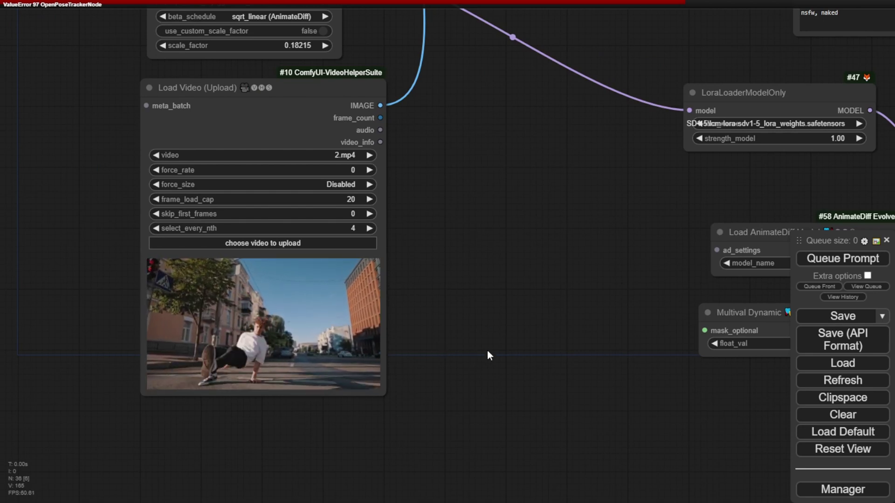
left_click_drag(564, 233, 524, 390)
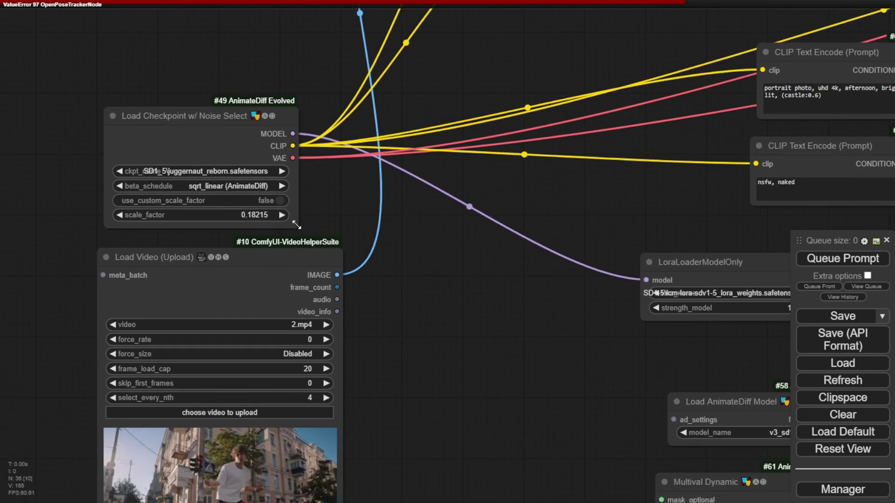
left_click_drag(297, 226, 337, 224)
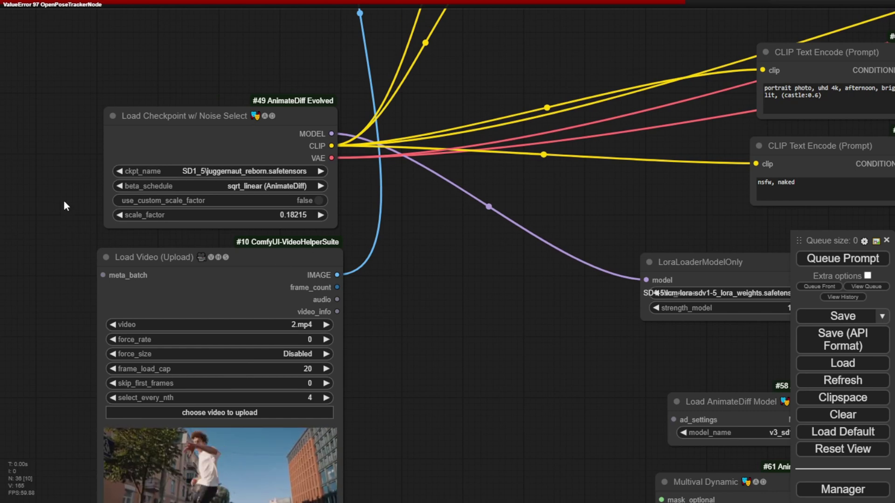
left_click_drag(448, 308, 204, 286)
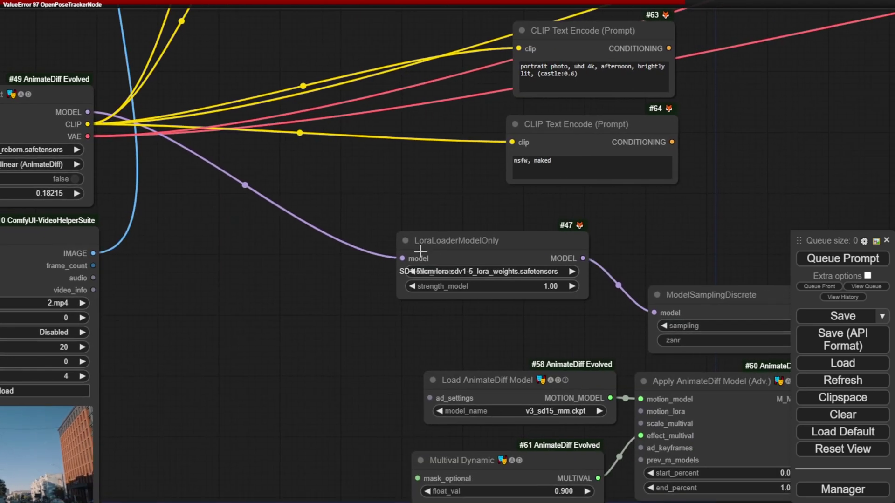
- Widen LoraLoaderModelOnly to reveal the full lcm-lora file name, shift it left, and reposition LoadInstanceScaleUNode
left_click_drag(588, 298, 637, 298)
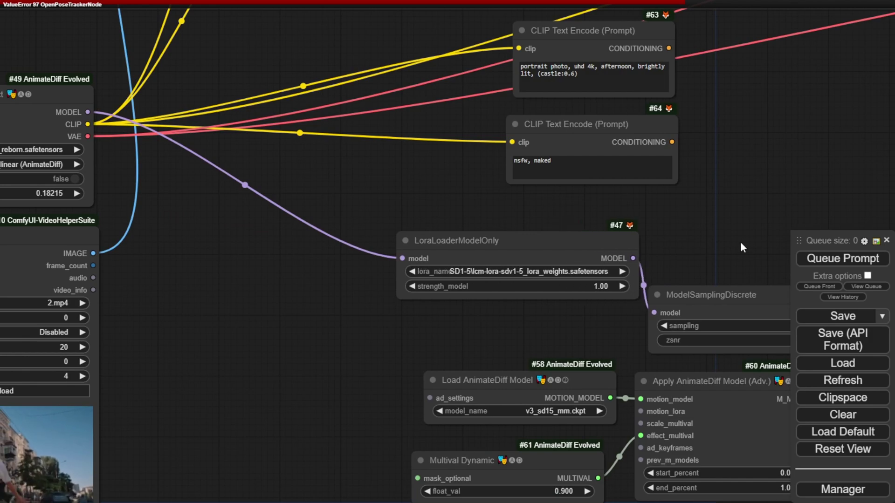
left_click_drag(743, 247, 406, 46)
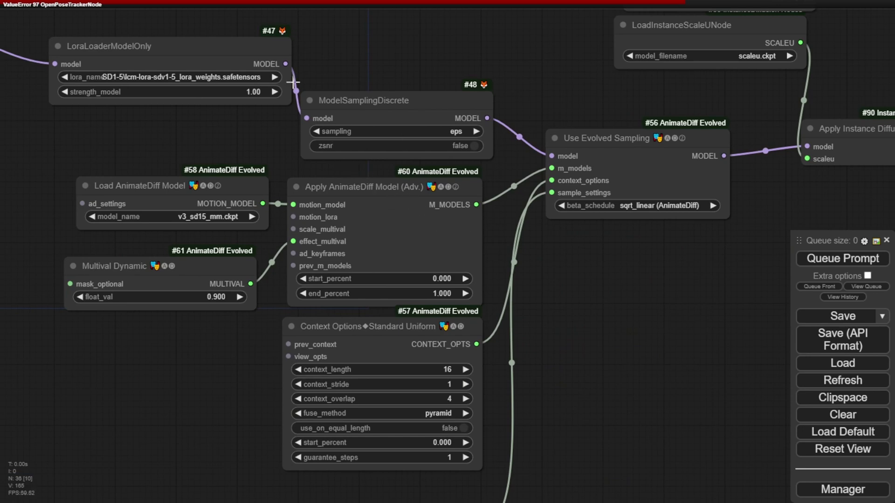
left_click_drag(191, 53, 175, 68)
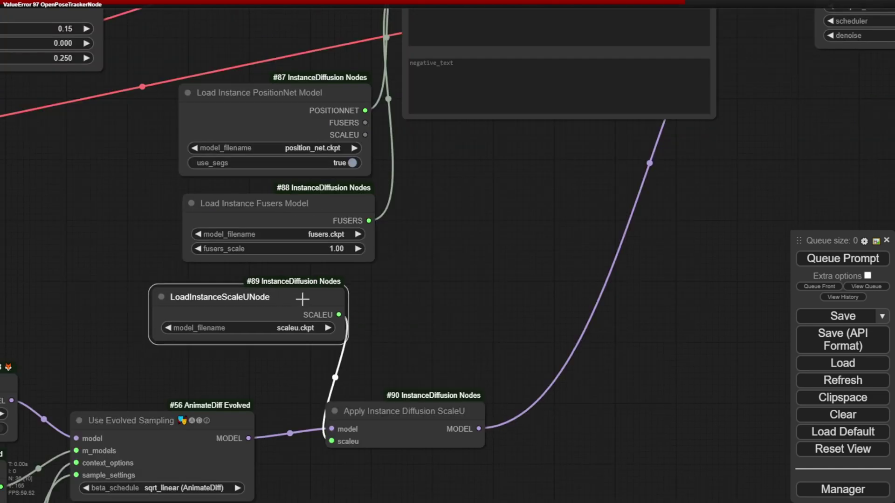
left_click_drag(301, 300, 334, 290)
left_click(497, 394)
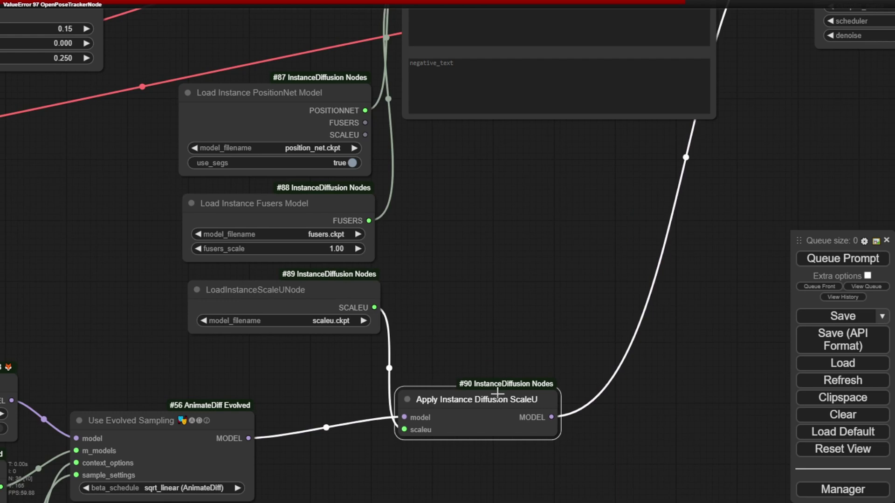
left_click_drag(498, 394, 533, 287)
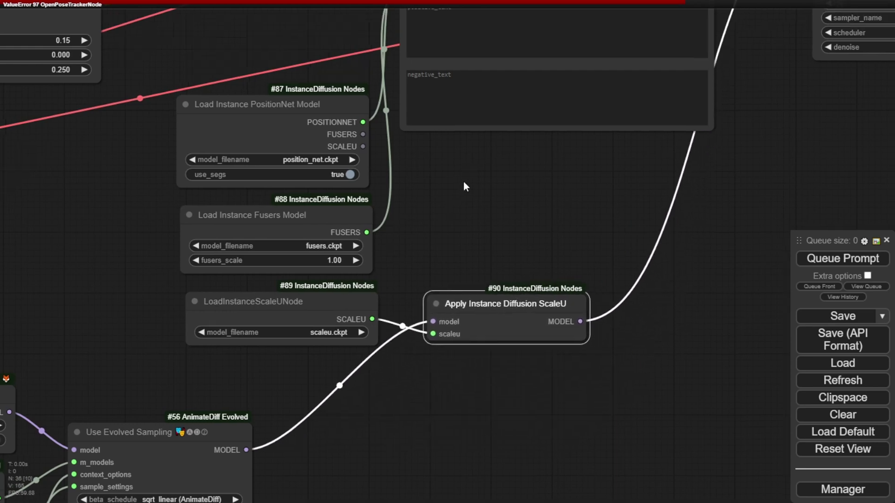
left_click_drag(465, 187, 449, 250)
scroll(449, 250, "up", 3)
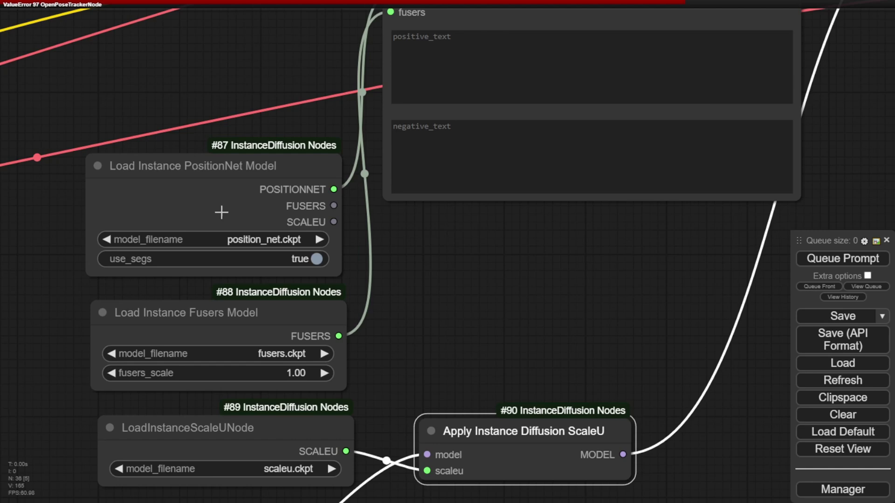
left_click_drag(413, 266, 473, 215)
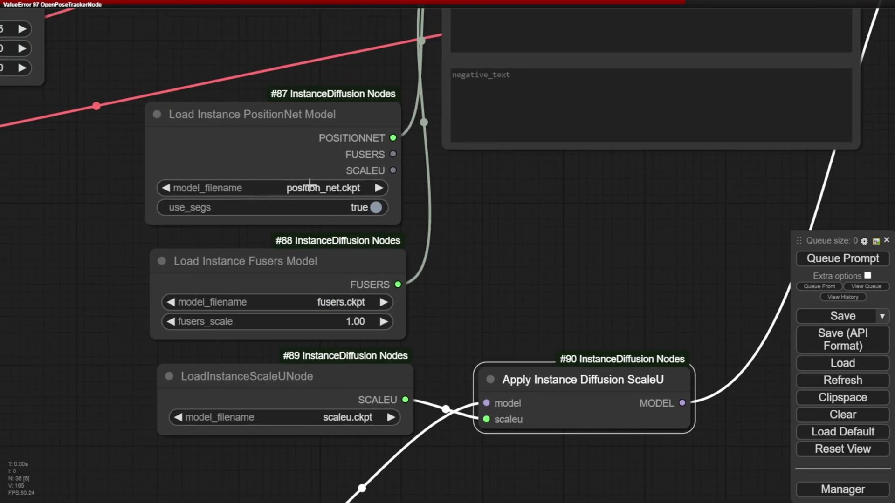
left_click_drag(520, 279, 479, 188)
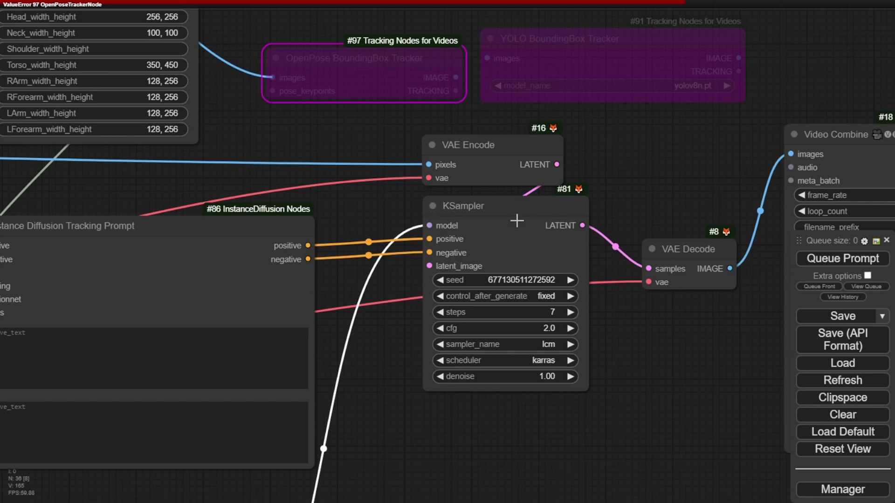
scroll(547, 302, "down", 3)
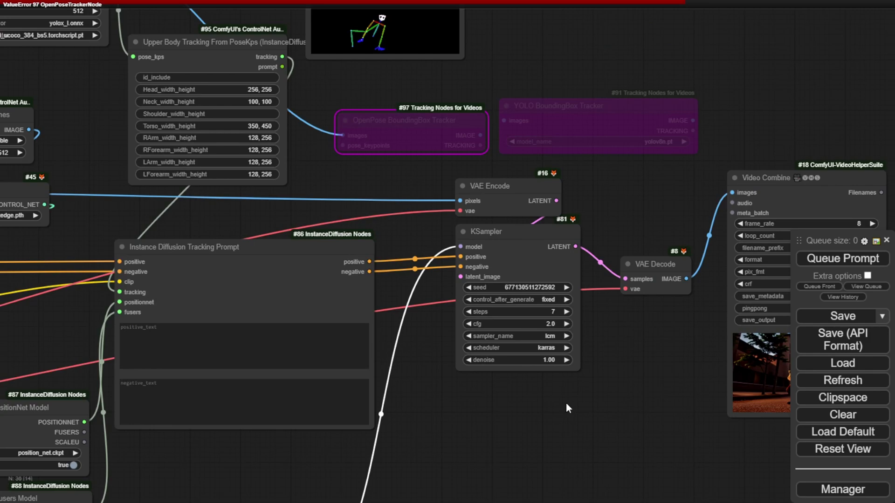
left_click_drag(452, 403, 609, 323)
scroll(530, 178, "up", 3)
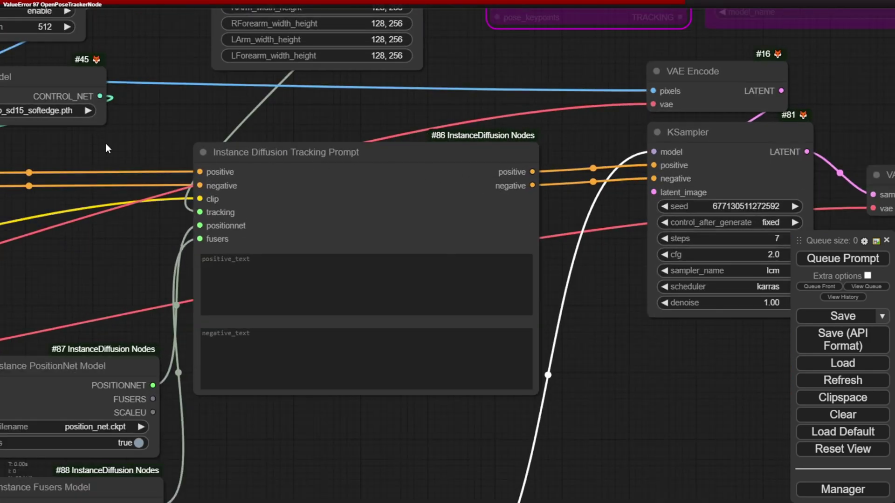
left_click_drag(107, 149, 589, 122)
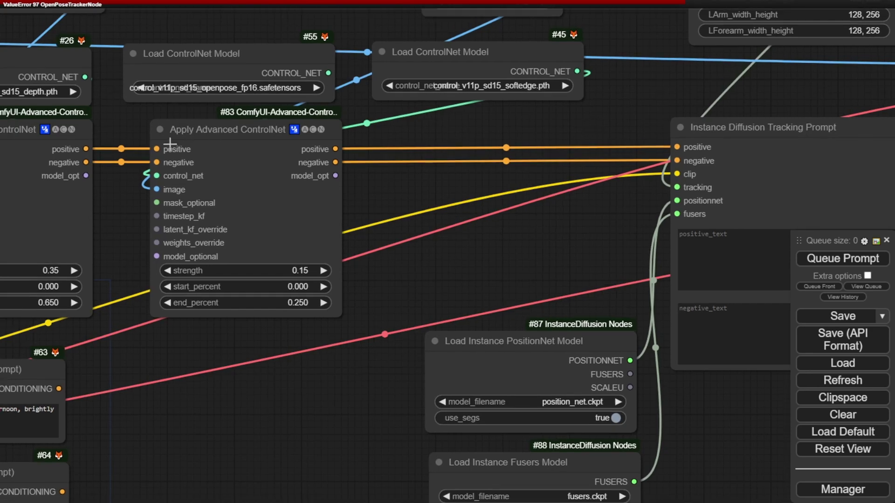
left_click_drag(575, 202, 203, 211)
scroll(203, 211, "down", 3)
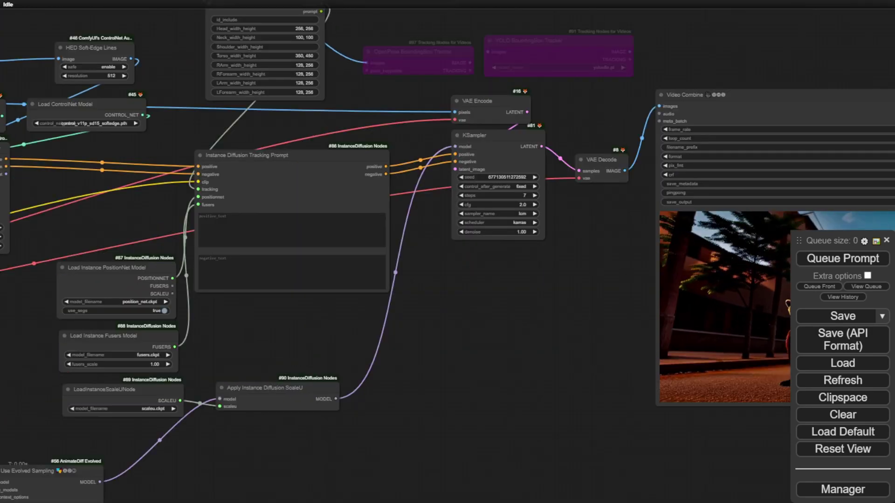
left_click_drag(506, 385, 200, 365)
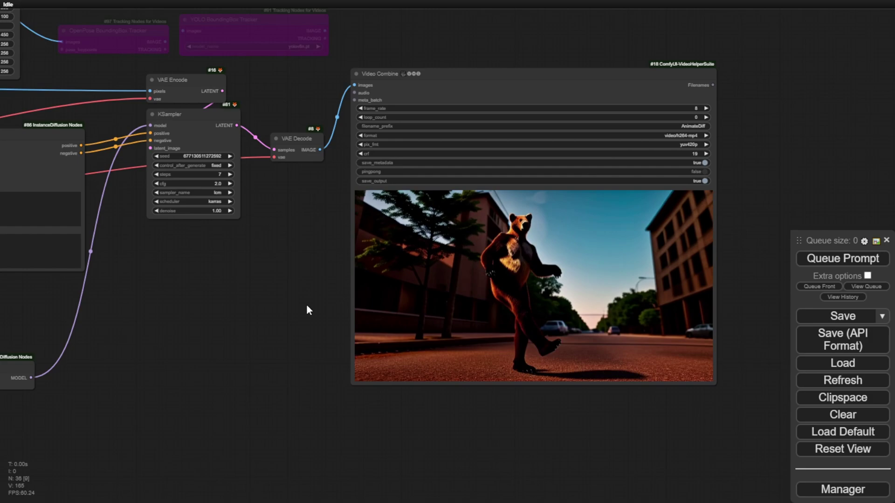
scroll(525, 282, "up", 4)
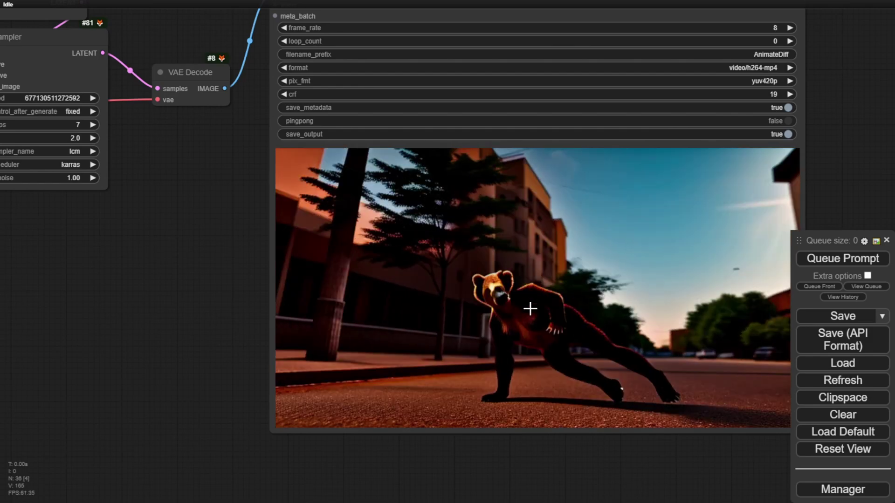
scroll(531, 312, "down", 4)
scroll(530, 306, "up", 2)
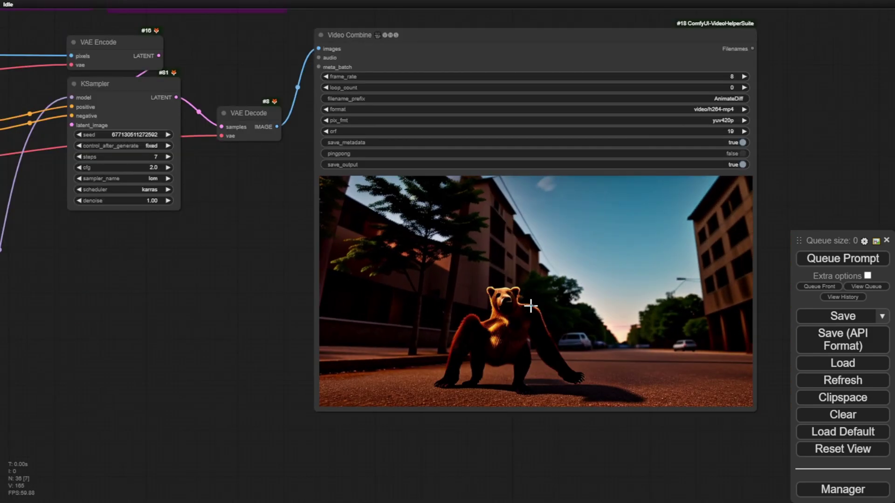
left_click_drag(251, 247, 139, 276)
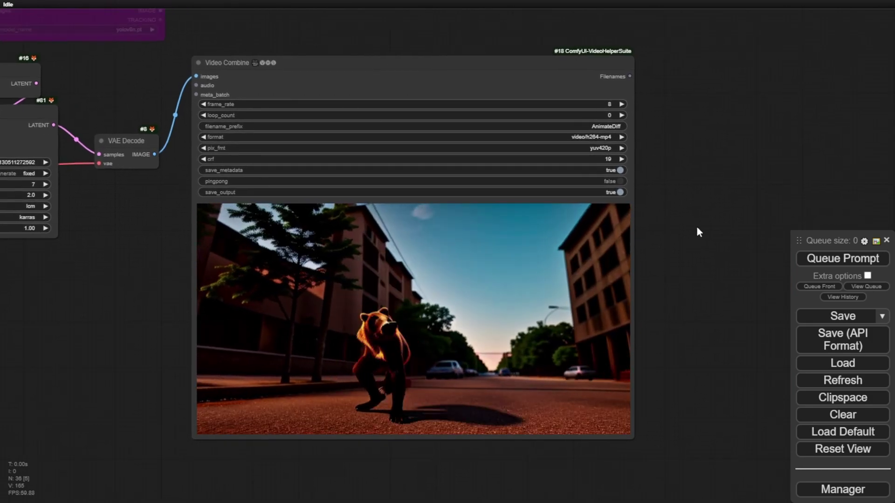
scroll(581, 105, "up", 4)
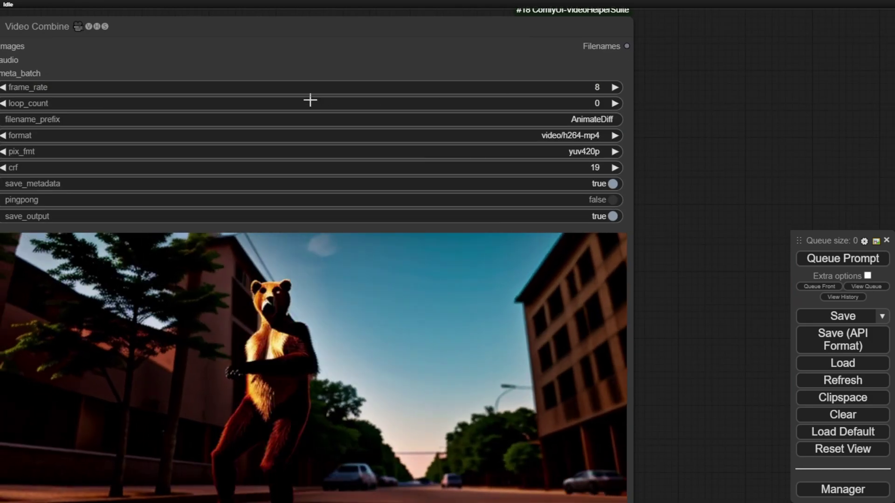
scroll(327, 342, "down", 5)
scroll(379, 303, "up", 5)
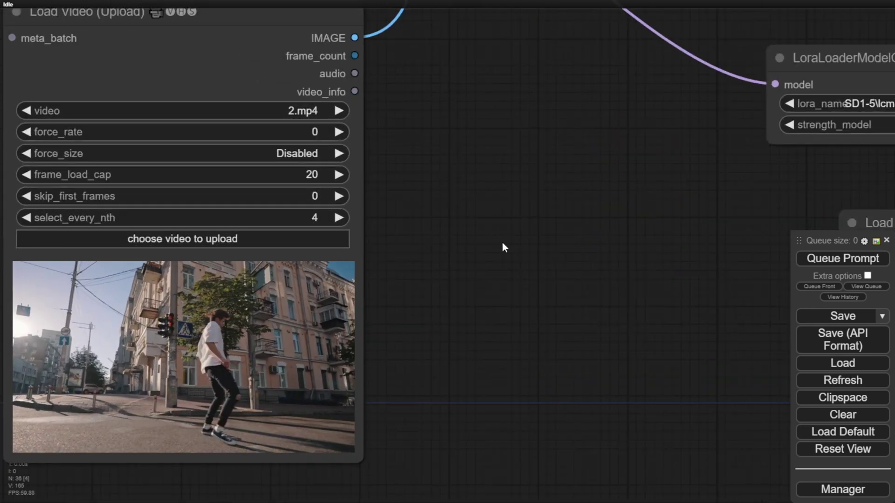
- Set the Load Video frame_load_cap to 100 for the 3 Kids Playing Outdoors clip
left_click_drag(503, 247, 623, 266)
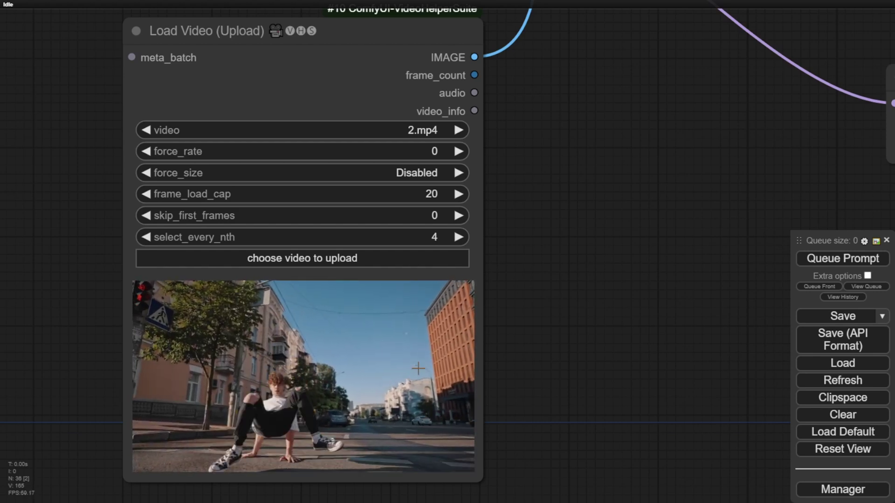
scroll(377, 135, "down", 2)
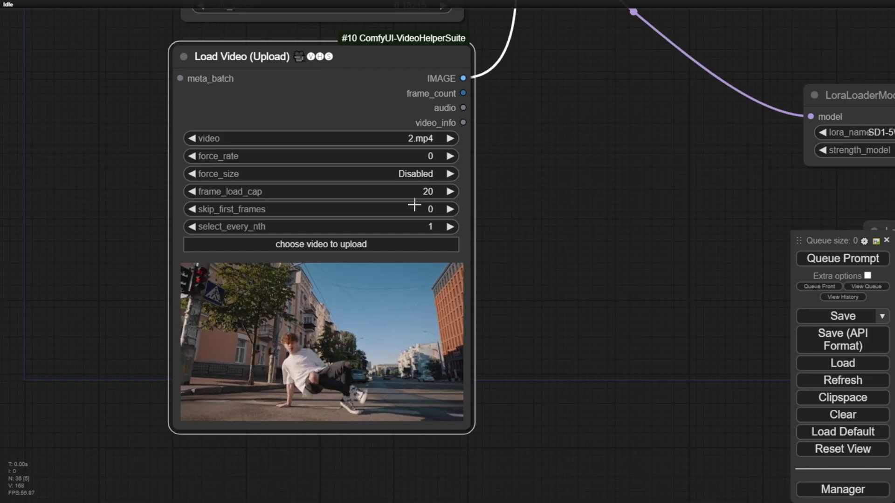
scroll(415, 205, "up", 3)
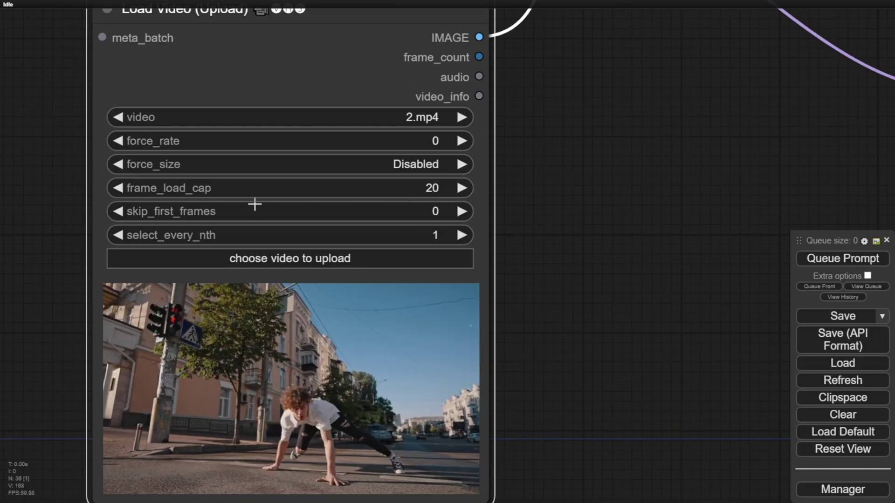
scroll(156, 197, "up", 2)
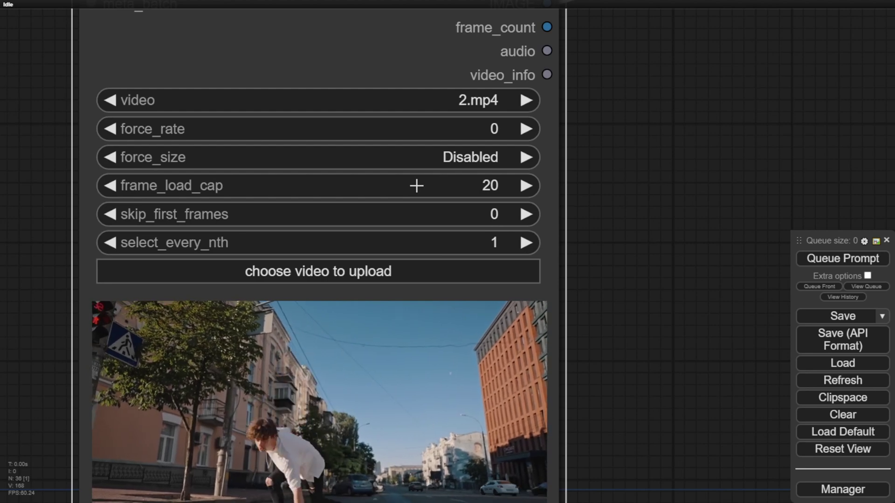
scroll(462, 186, "down", 2)
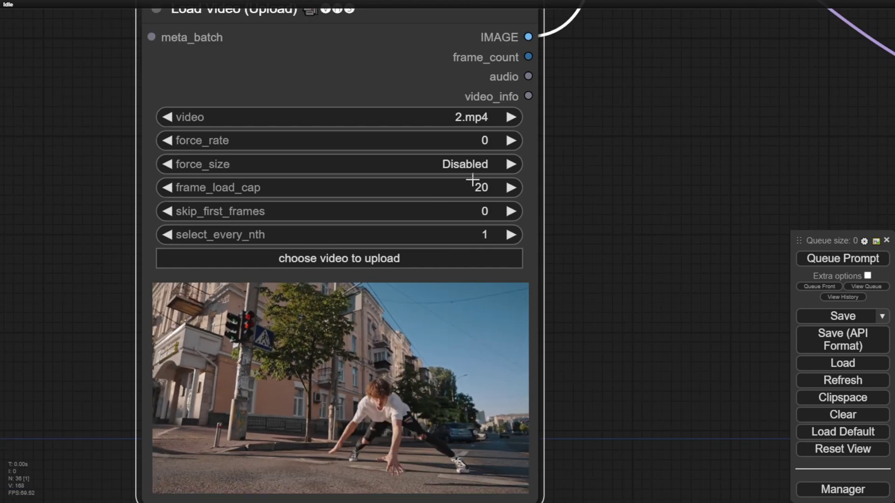
left_click(467, 188)
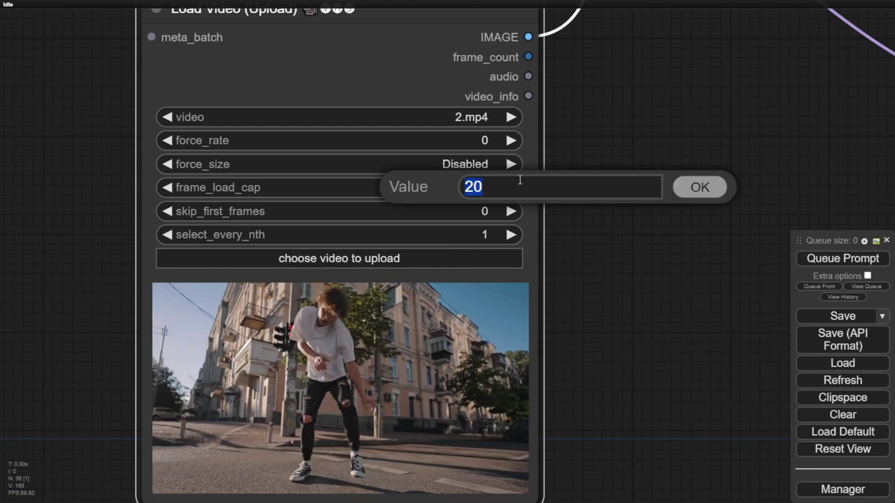
type("100")
left_click(703, 198)
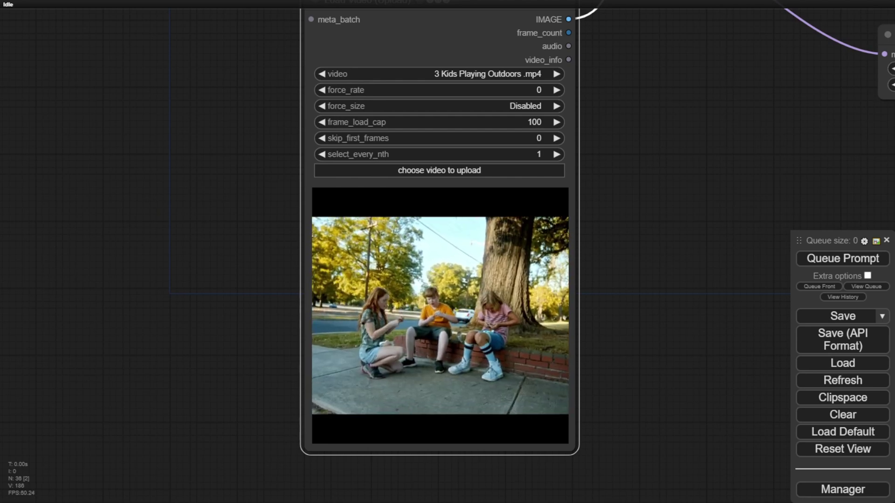
scroll(510, 293, "up", 2)
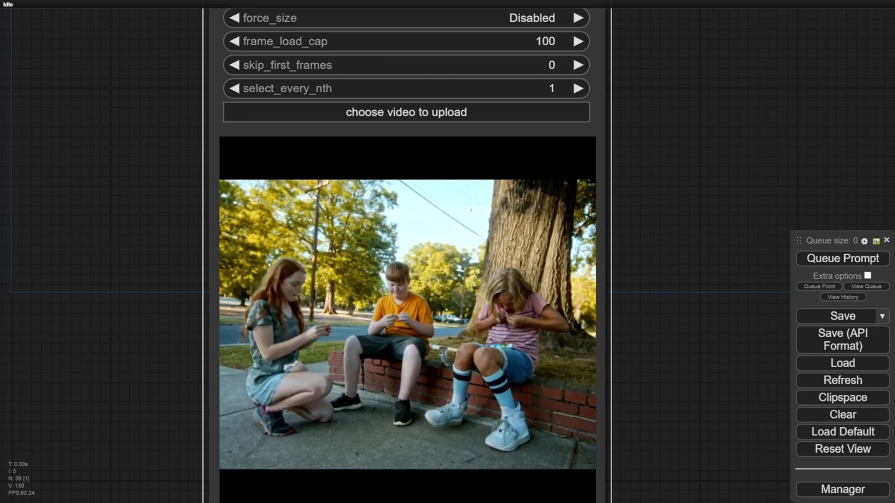
left_click_drag(634, 110, 667, 284)
scroll(706, 113, "down", 3)
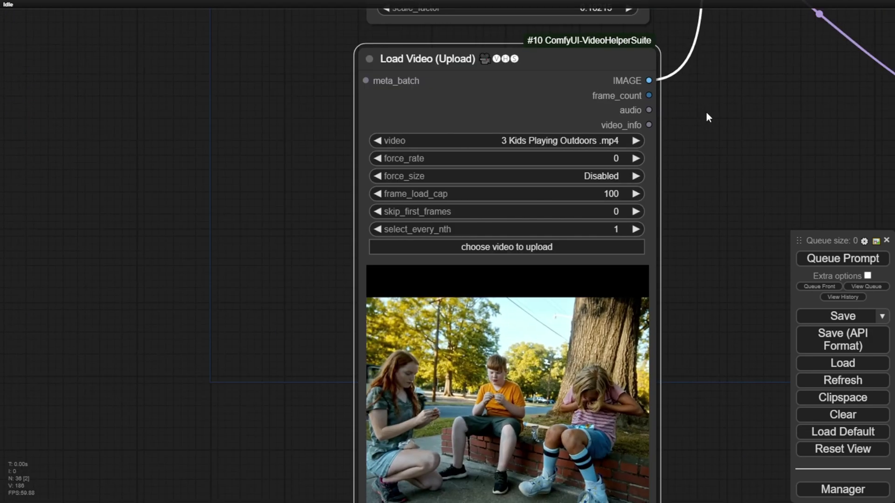
left_click_drag(706, 113, 650, 320)
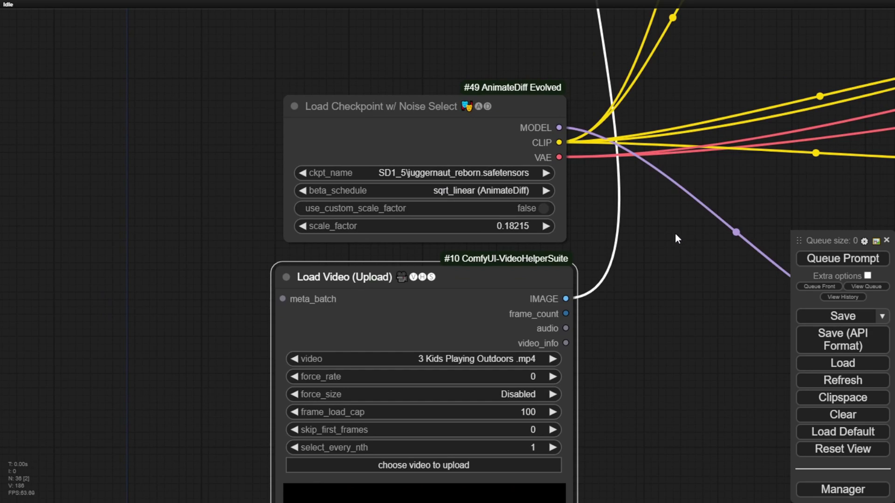
- Move openpose Load ControlNet Model #55 up above the depth and softedge ControlNet loaders
scroll(622, 315, "down", 2)
scroll(622, 309, "down", 2)
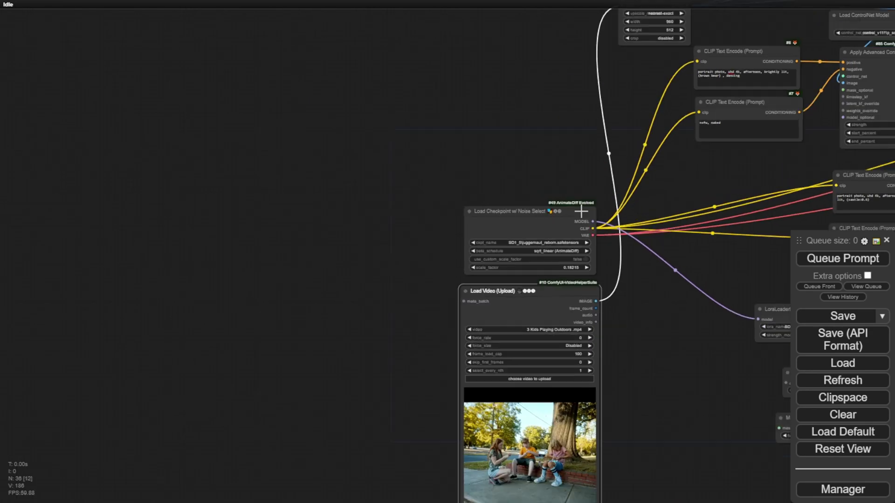
left_click_drag(622, 310, 355, 415)
scroll(449, 334, "up", 1)
scroll(470, 378, "up", 10)
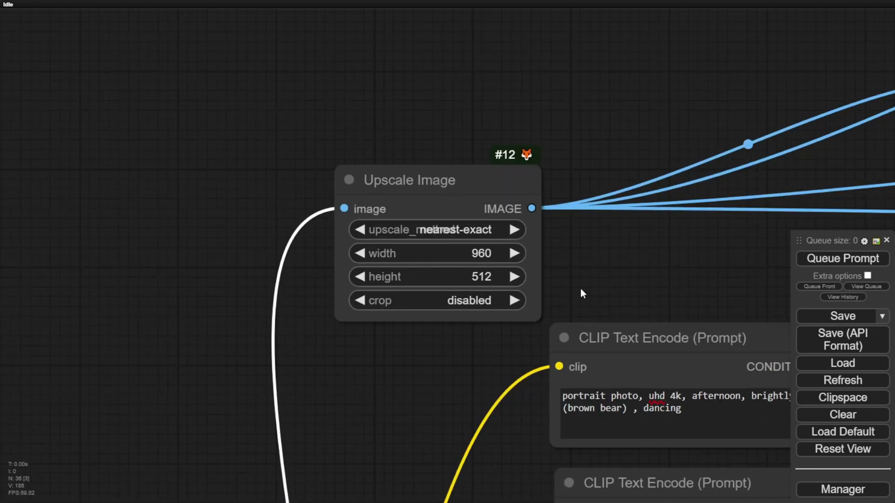
scroll(605, 289, "down", 2)
left_click_drag(622, 289, 239, 215)
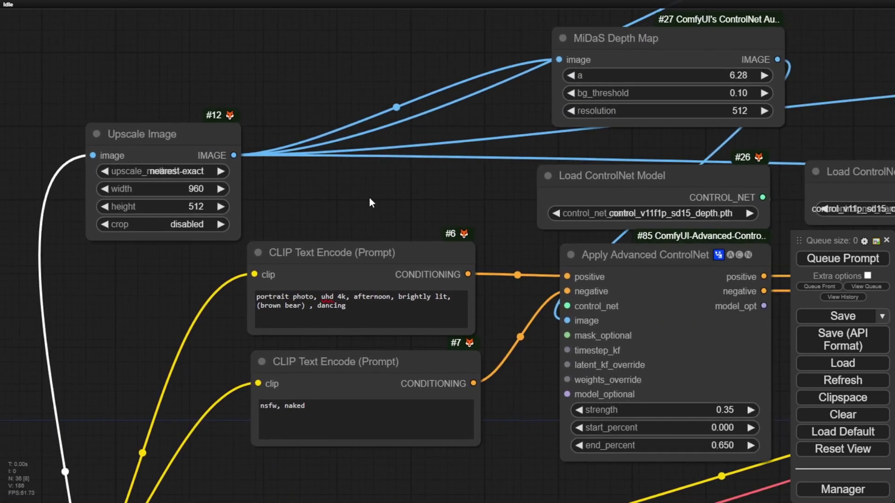
left_click_drag(536, 163, 91, 166)
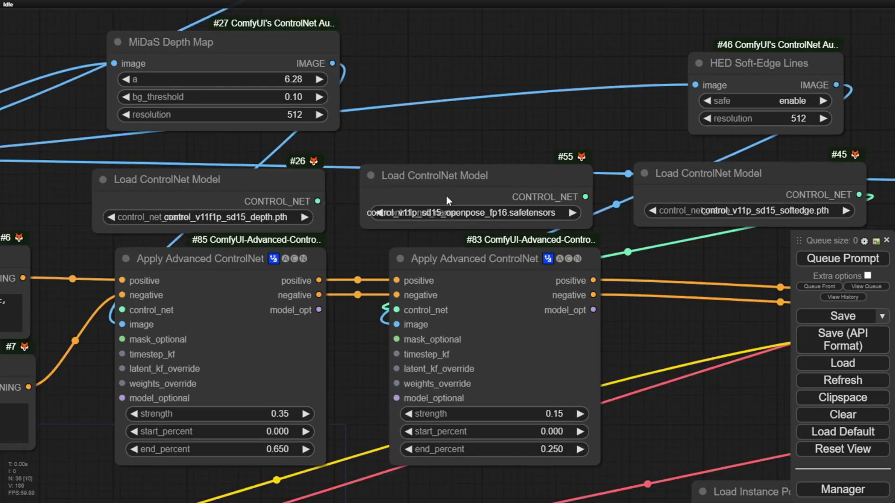
left_click_drag(536, 171, 544, 20)
- Delete the openpose Load ControlNet Model node #55
left_click_drag(575, 151, 558, 287)
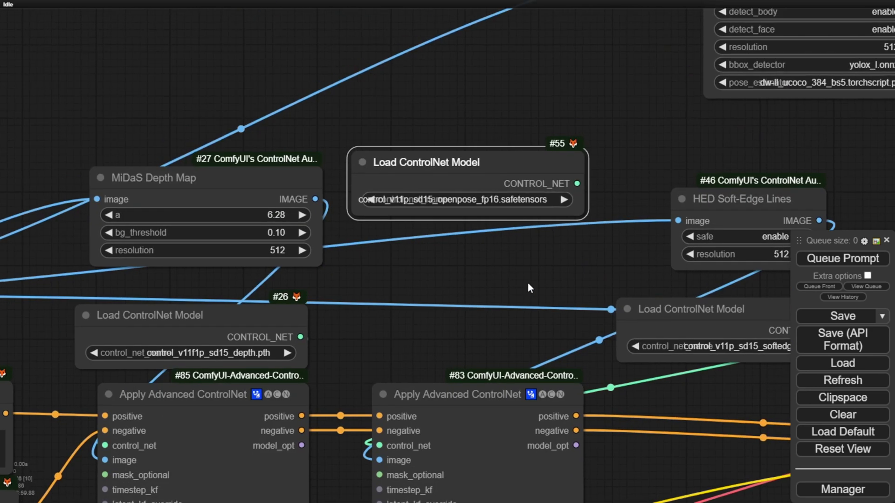
left_click_drag(490, 163, 515, 135)
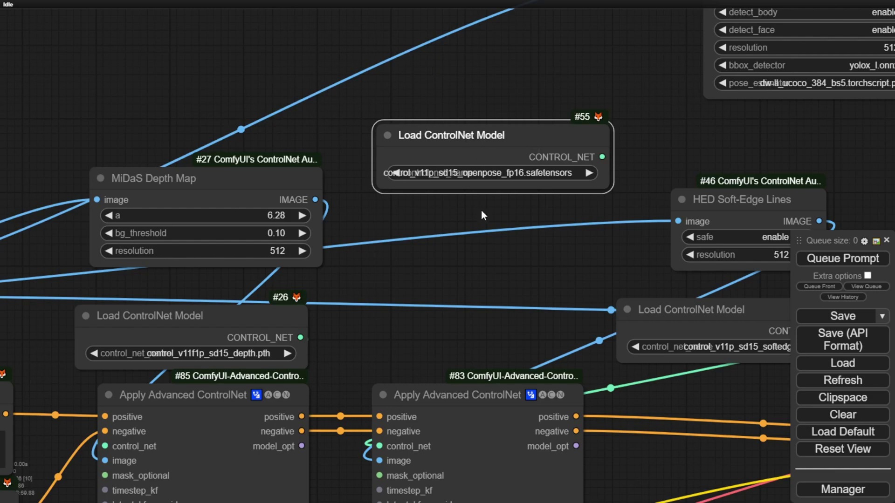
mouse_move(487, 131)
left_mouse_down()
mouse_move(470, 212)
mouse_move(475, 137)
left_mouse_up()
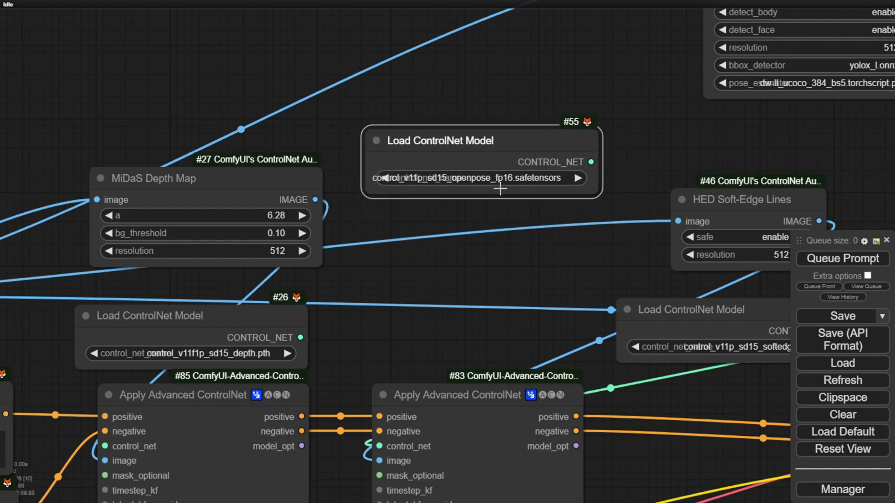
left_click_drag(563, 273, 271, 222)
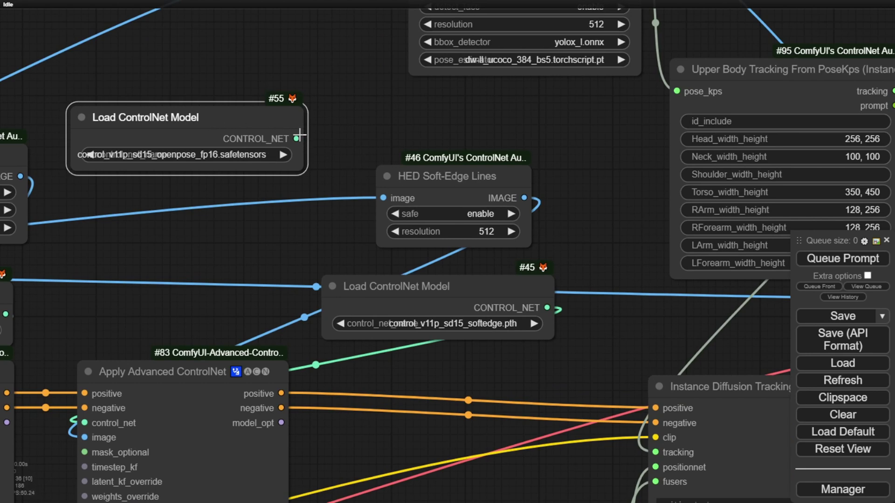
left_click_drag(297, 139, 322, 104)
key("Delete")
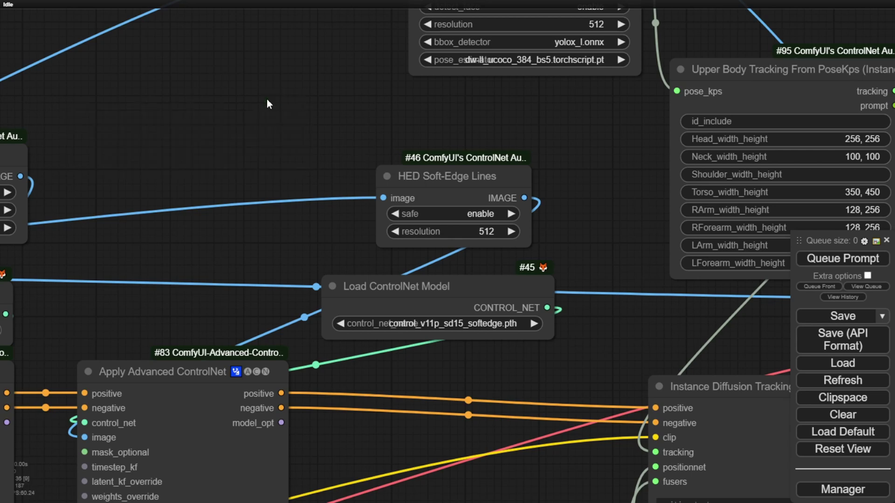
- Move the softedge ControlNet loader and HED Soft-Edge Lines node left beside the depth nodes
left_click_drag(420, 295, 343, 286)
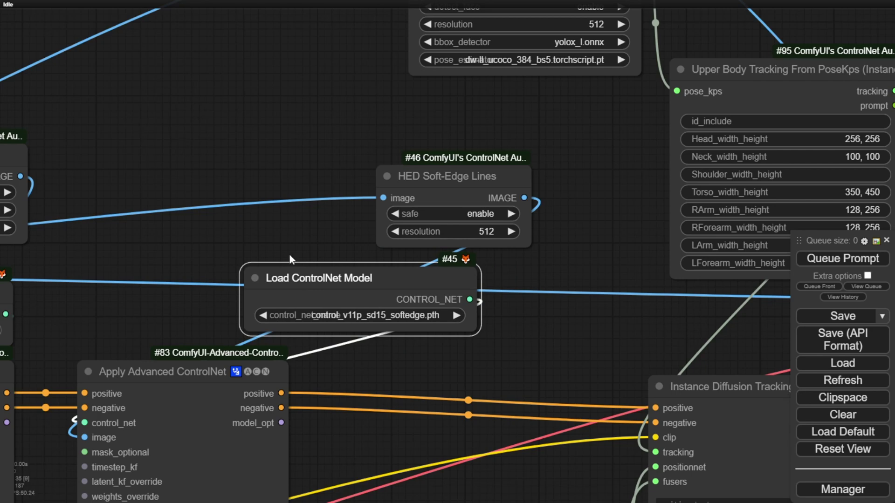
left_click_drag(334, 278, 180, 276)
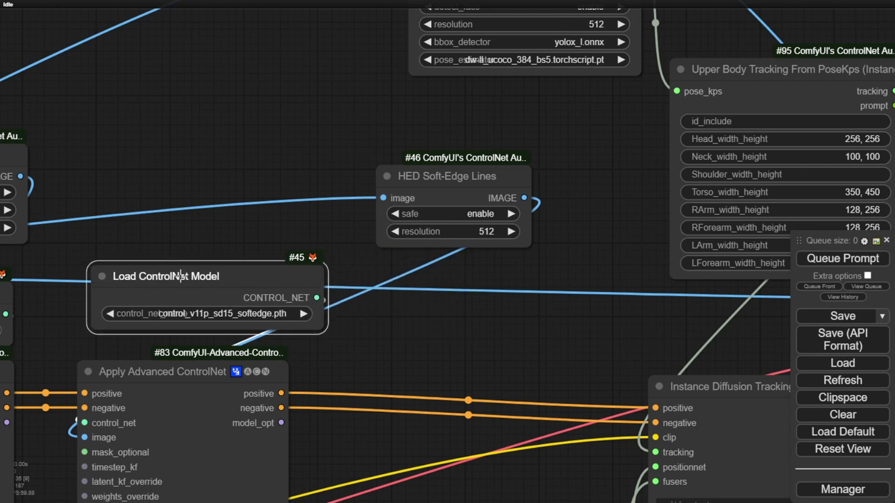
left_click_drag(247, 236, 425, 203)
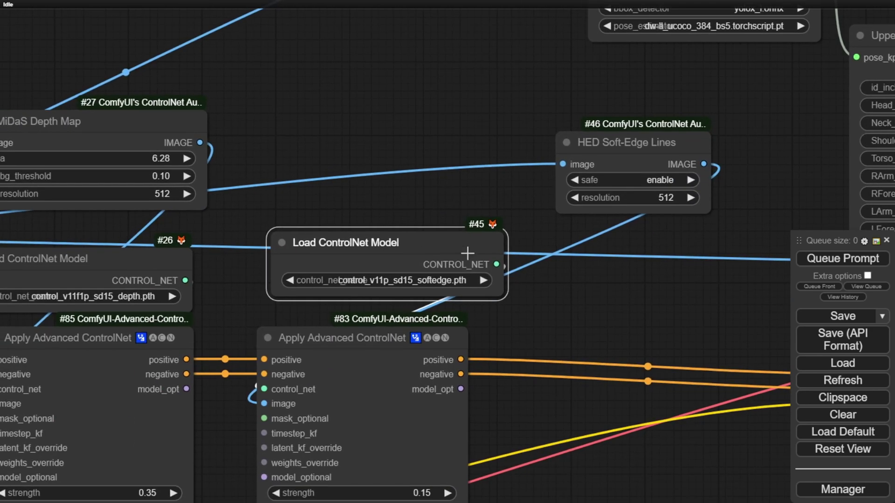
left_click_drag(597, 148, 363, 133)
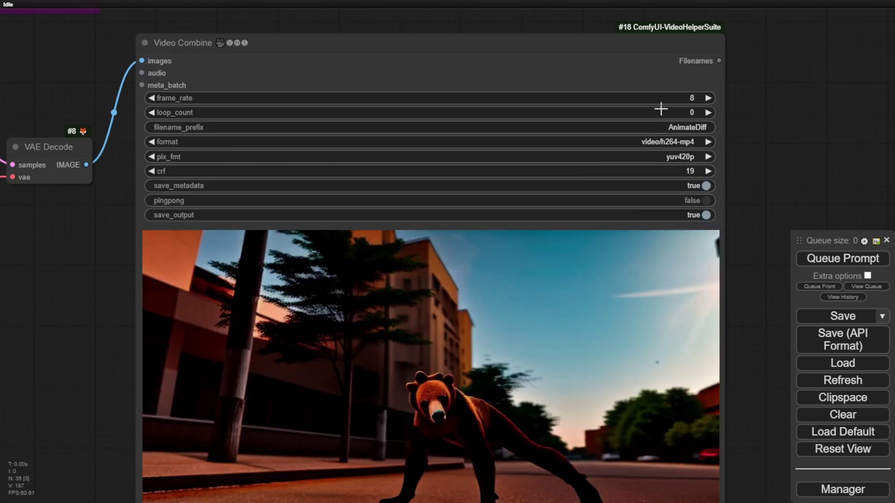
- Set the Video Combine frame_rate to 24
left_click(677, 98)
type("24")
key("Return")
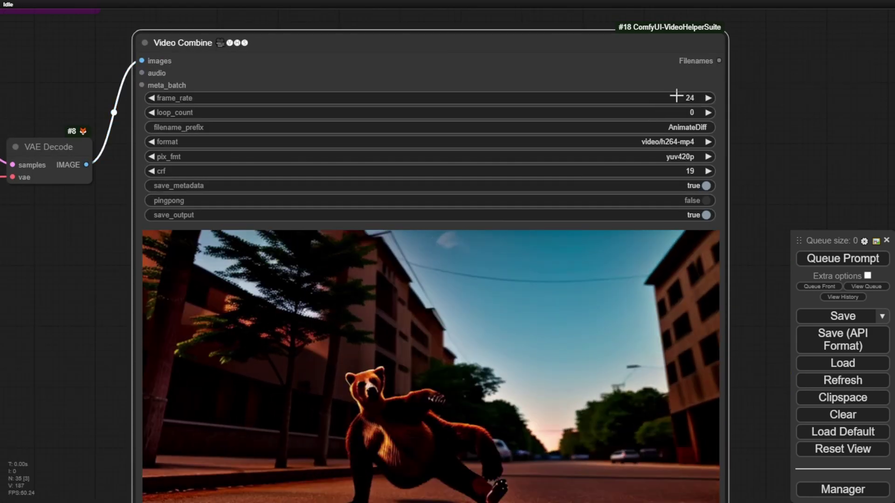
- Select the word 'bear' in the positive prompt to begin replacing it
scroll(254, 247, "down", 4)
left_click(125, 325)
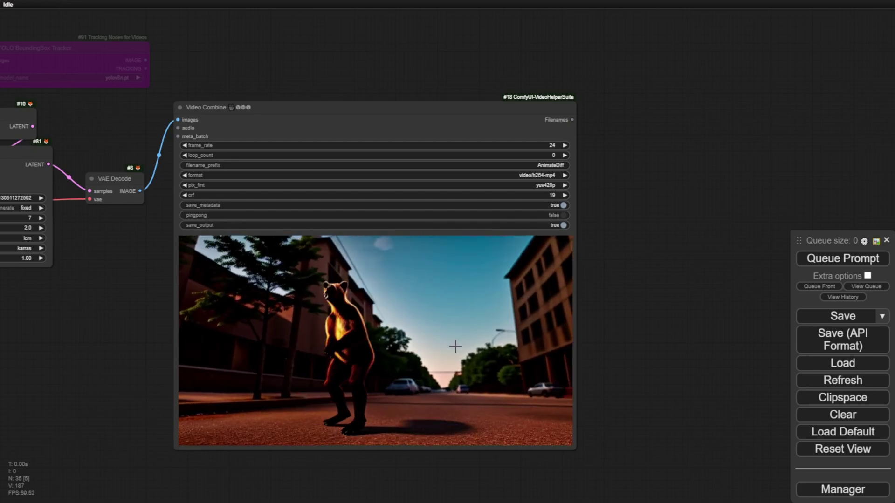
scroll(456, 349, "up", 4)
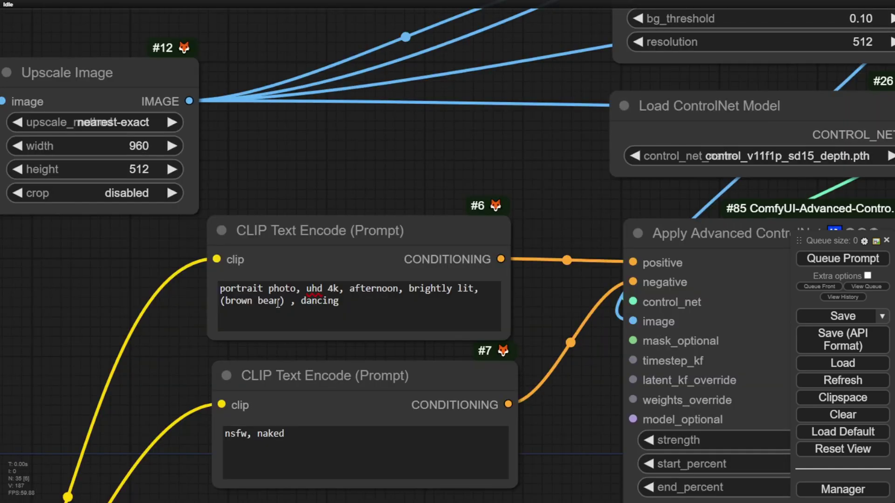
left_click_drag(280, 303, 267, 304)
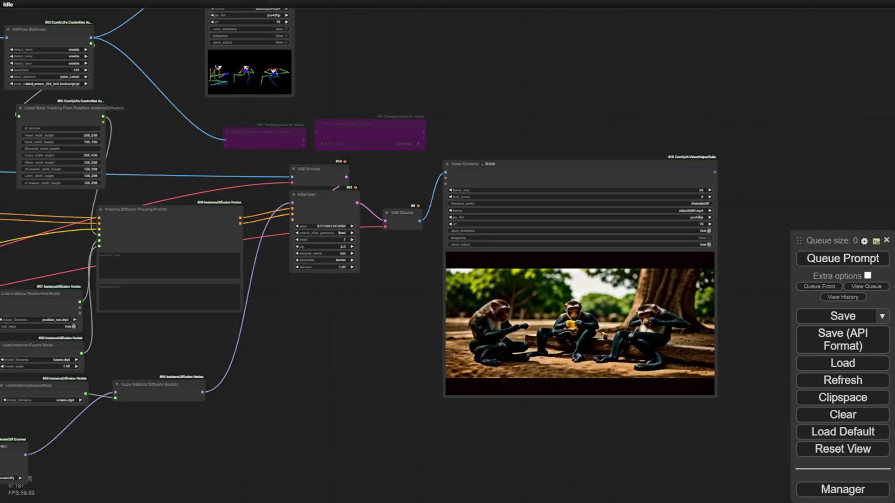
- Place the Load Video node beside the Video Combine output and frame both previews together
left_click_drag(367, 357, 221, 373)
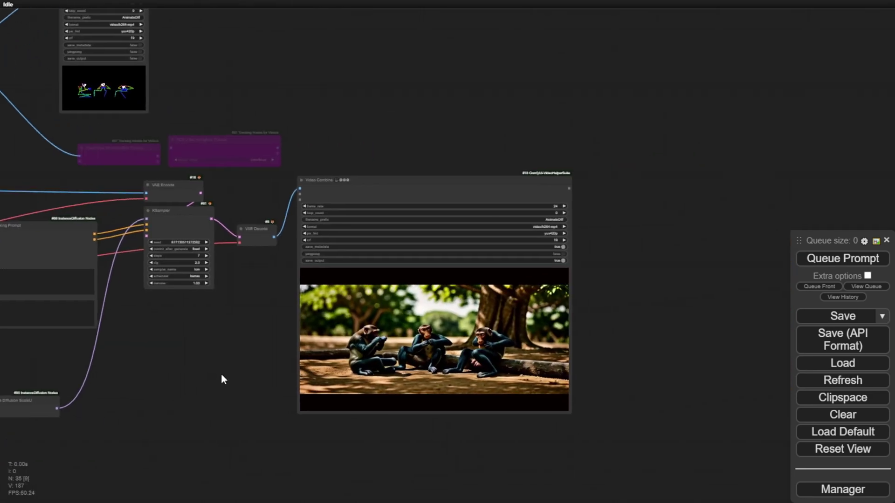
scroll(294, 357, "left", 5)
left_click_drag(399, 175, 626, 147)
scroll(279, 348, "down", 3)
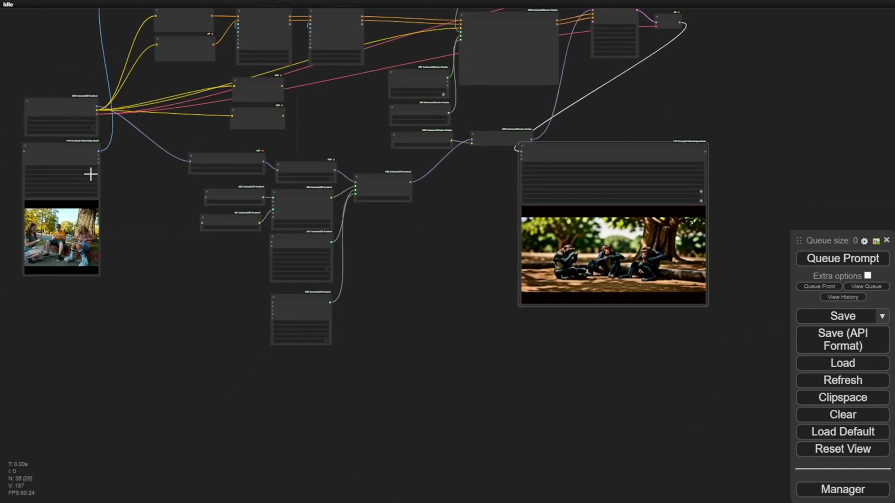
left_click_drag(78, 149, 477, 156)
scroll(479, 332, "up", 8)
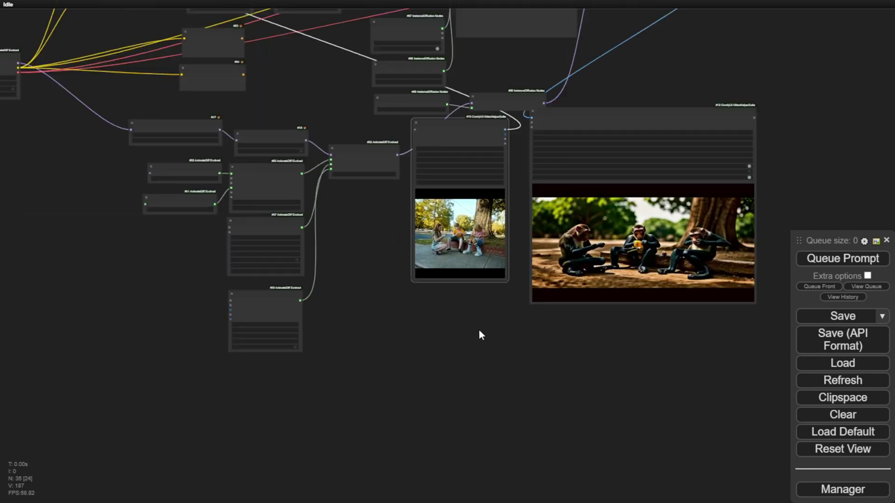
left_click_drag(493, 326, 368, 407)
scroll(361, 375, "up", 5)
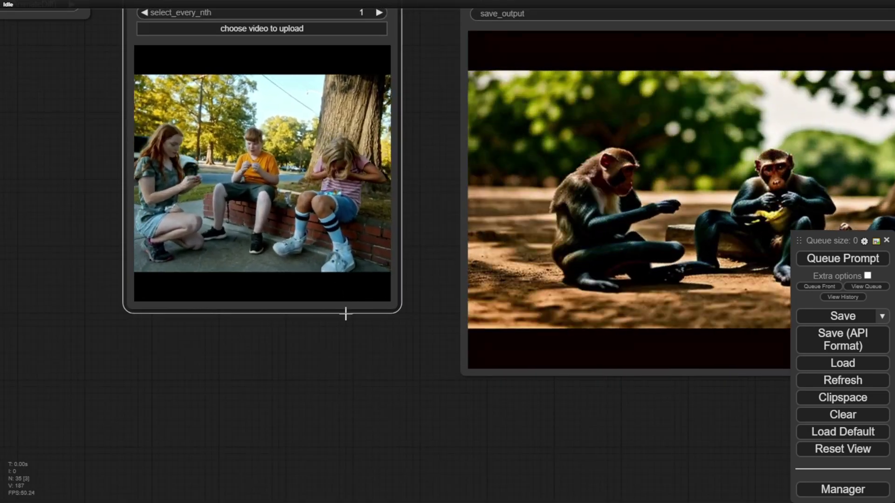
left_click_drag(372, 330, 225, 385)
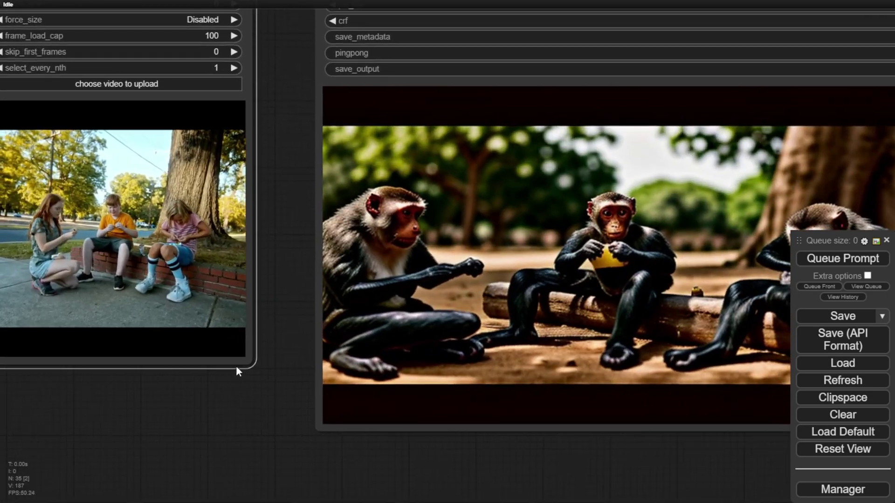
scroll(247, 366, "down", 3)
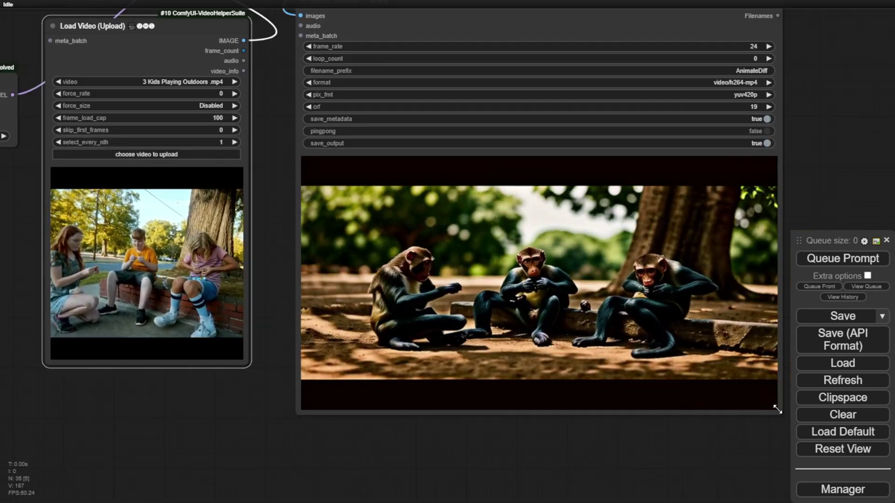
- Shrink Video Combine slightly and enlarge the Load Video node and its preview
left_click_drag(779, 411, 703, 380)
scroll(488, 237, "up", 3)
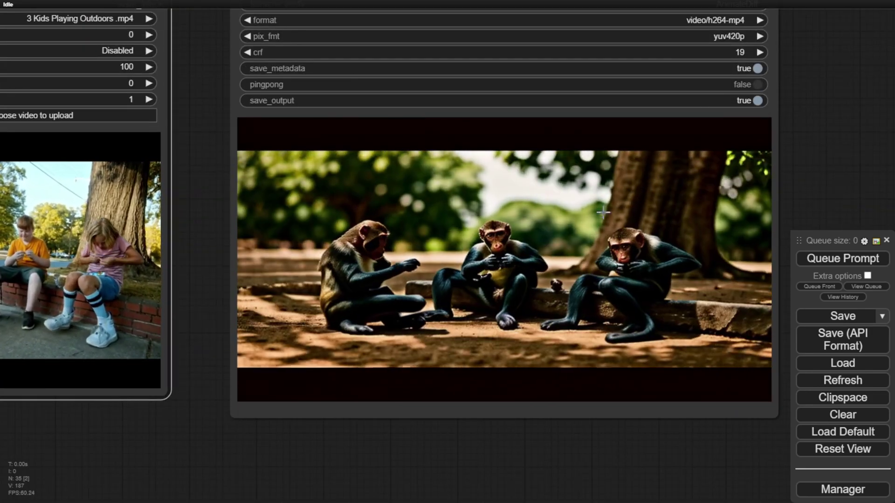
scroll(295, 427, "down", 3)
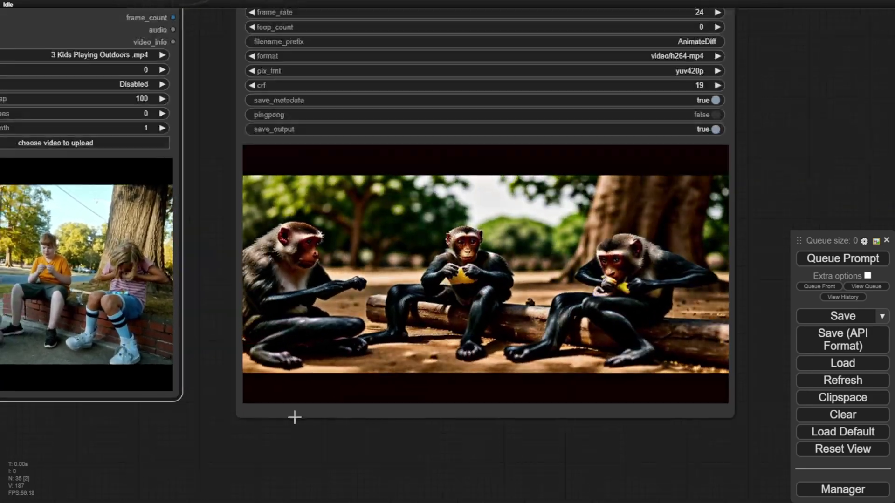
left_click_drag(284, 430, 346, 401)
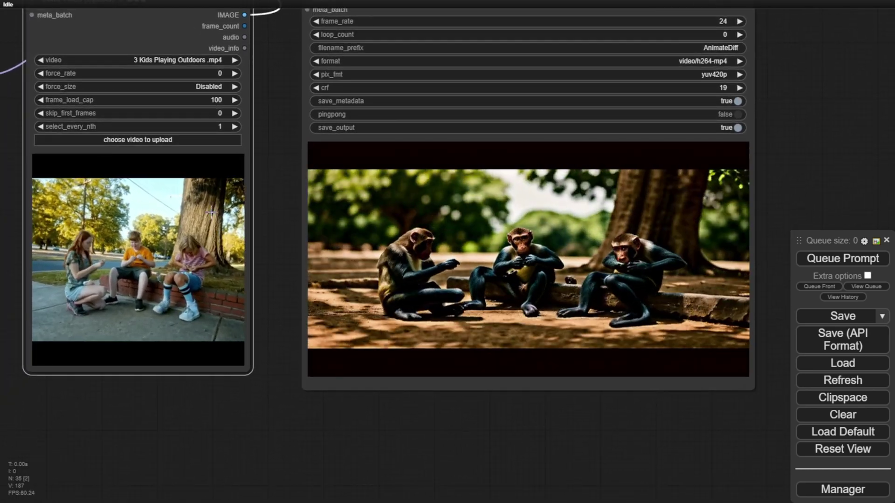
left_click_drag(253, 372, 284, 378)
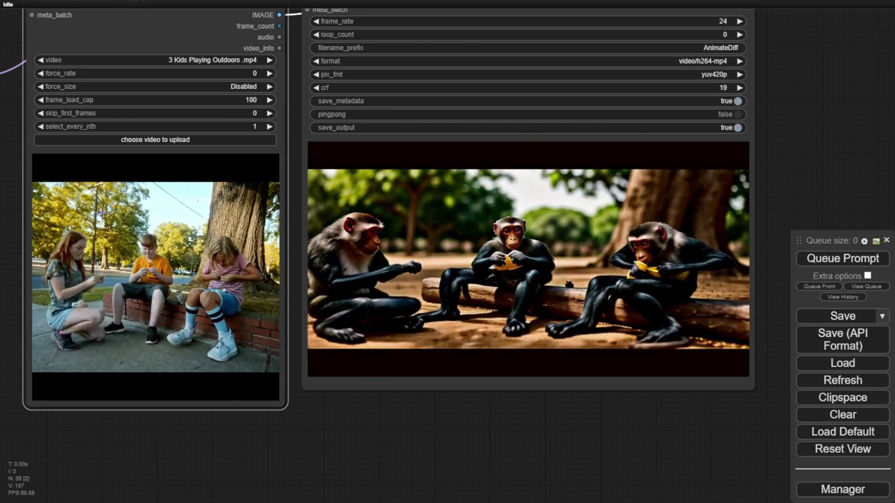
scroll(110, 219, "up", 3)
scroll(106, 223, "up", 1)
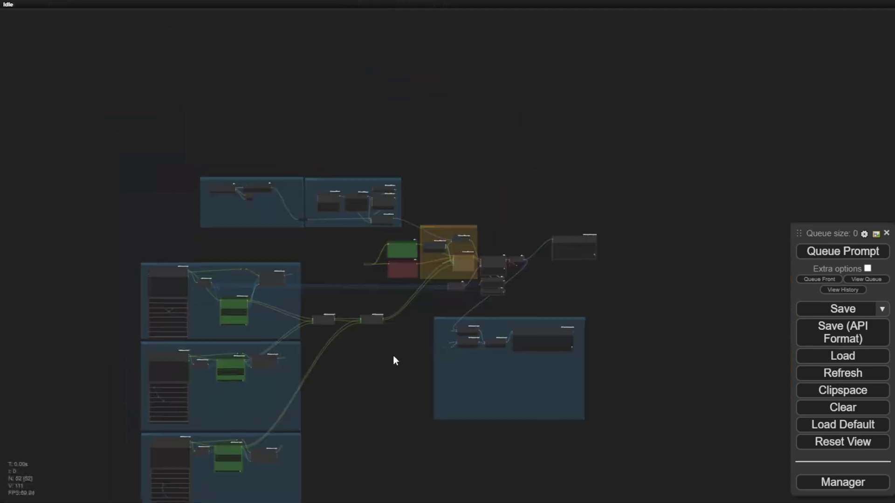
- Inspect Plot Coordinates and the CreateInstanceDiffusionTracking node for instance1 with prompt 'head'
scroll(393, 356, "up", 15)
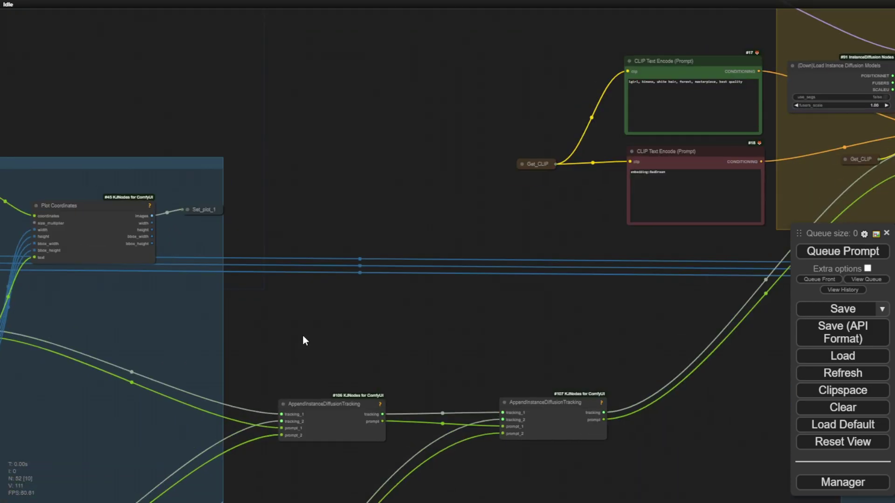
left_click_drag(303, 340, 562, 316)
scroll(436, 194, "up", 7)
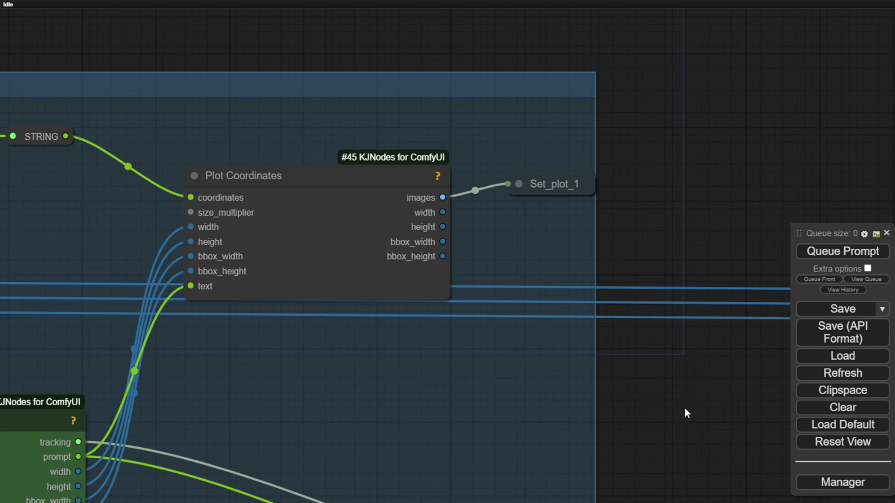
left_click_drag(684, 413, 733, 156)
scroll(573, 182, "down", 3)
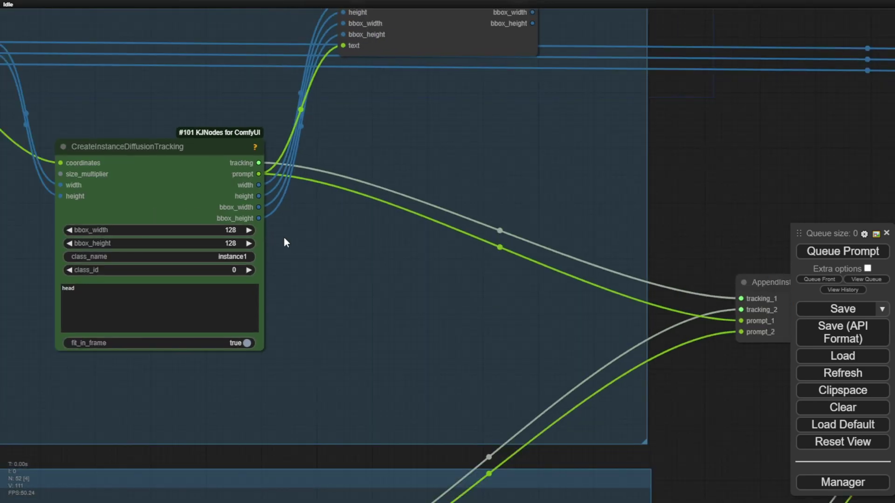
left_click_drag(183, 114, 332, 96)
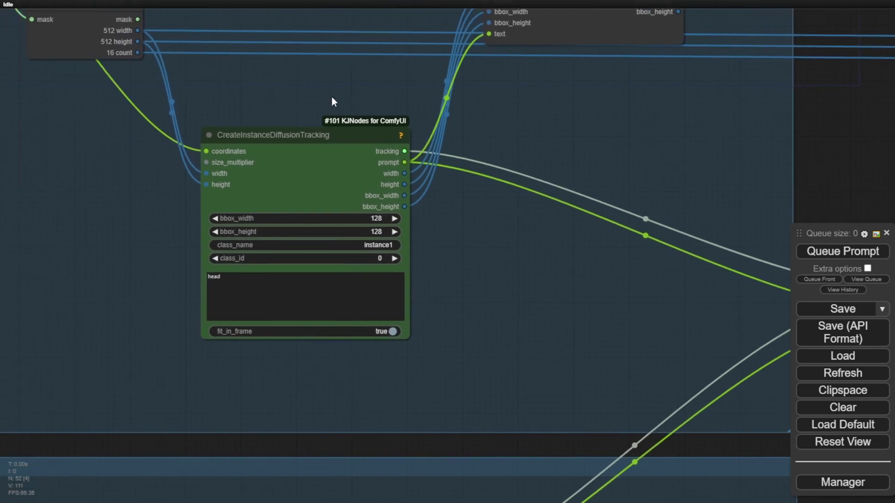
scroll(312, 112, "up", 3)
scroll(287, 120, "up", 2)
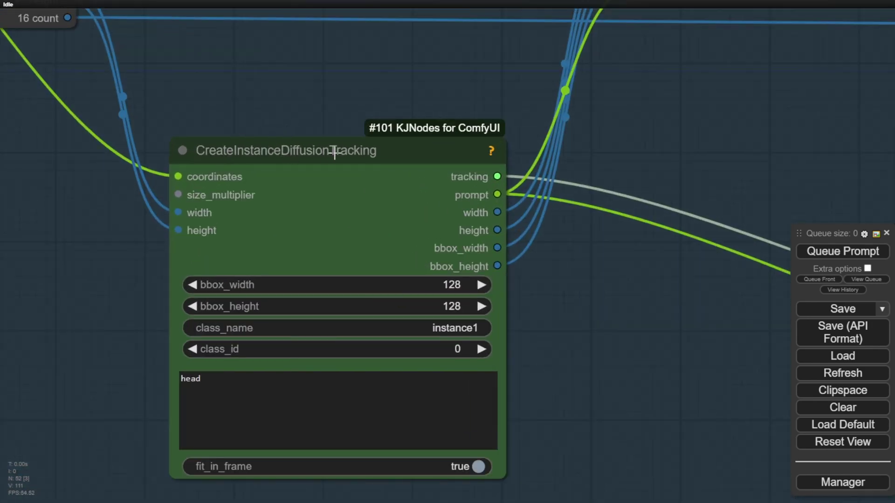
scroll(513, 390, "down", 8)
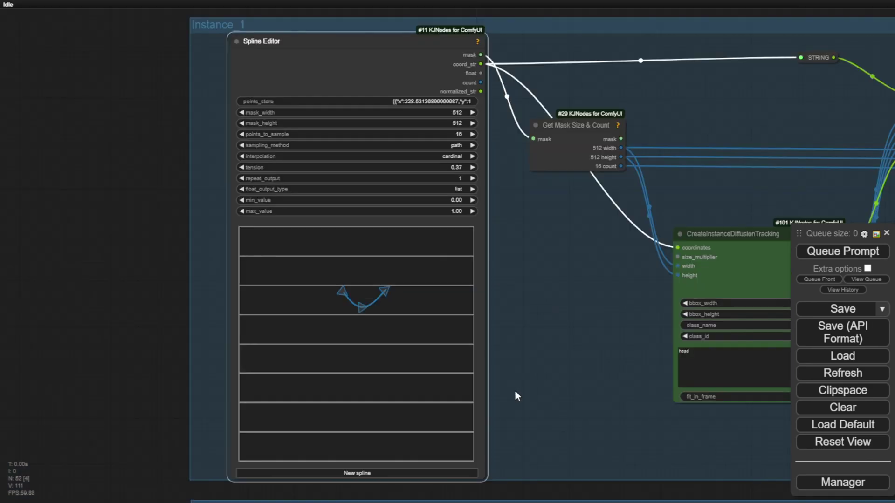
- Bring the Instance_1 Spline Editor into view to inspect its spline
left_click_drag(515, 390, 505, 296)
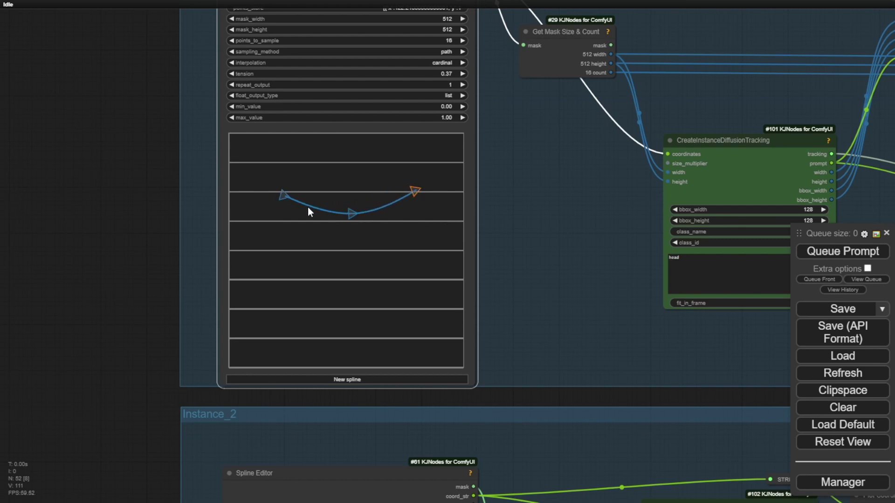
scroll(486, 208, "up", 5)
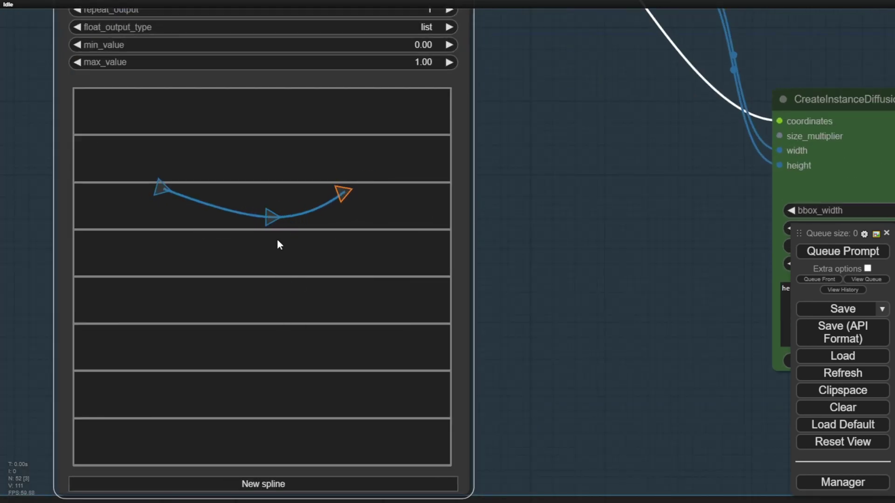
mouse_move(160, 183)
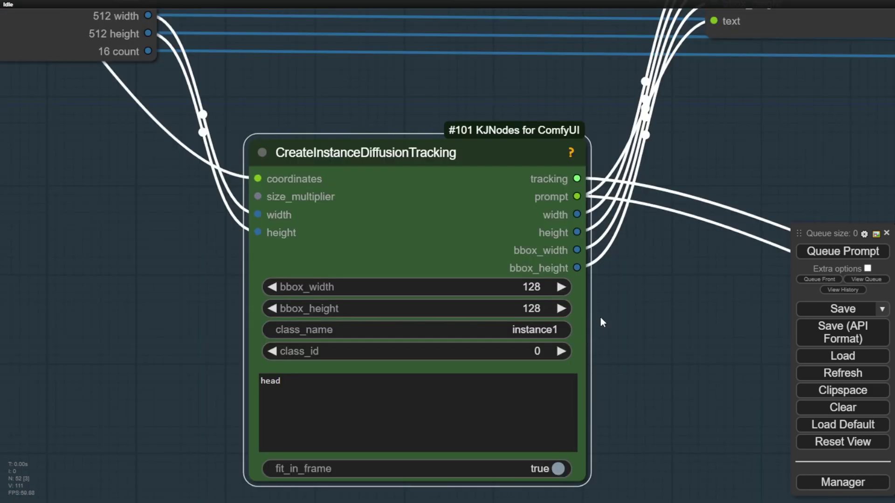
scroll(606, 313, "up", 2)
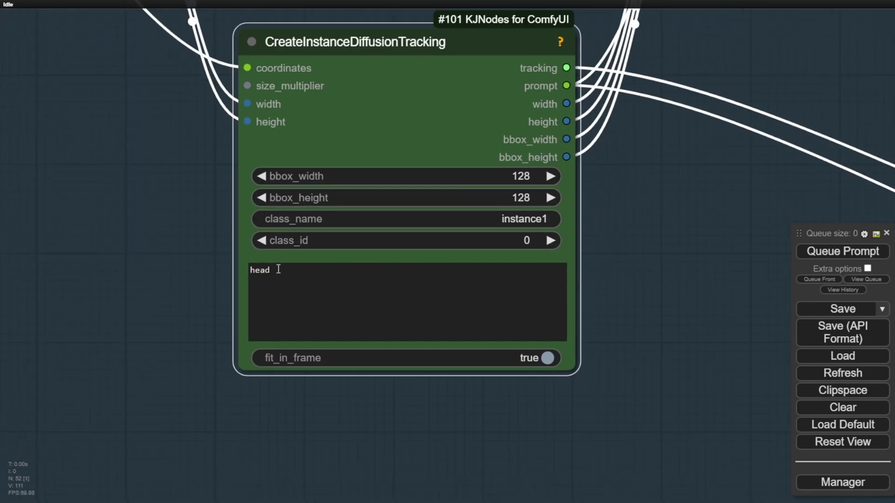
left_click(278, 269)
key("ctrl+a")
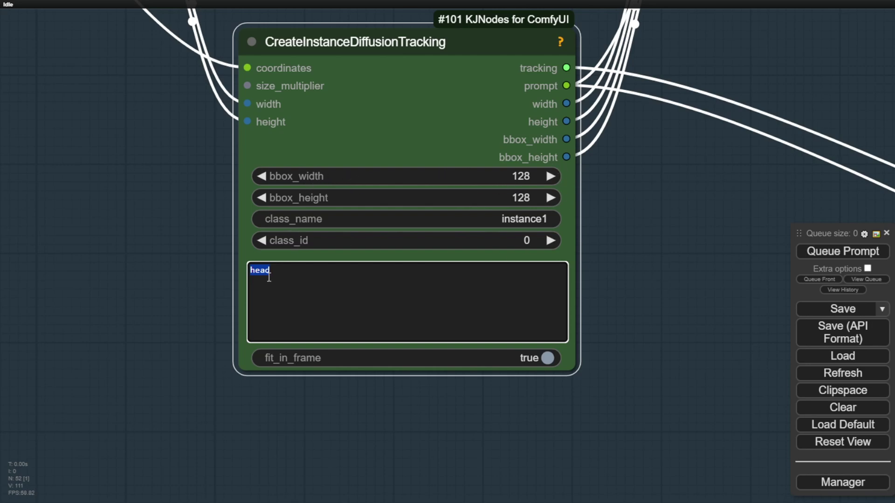
left_click(252, 272)
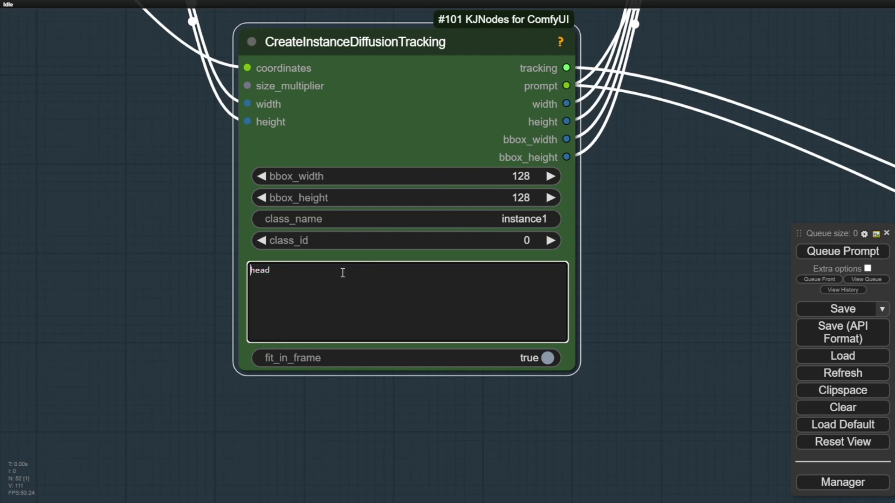
scroll(225, 287, "down", 3)
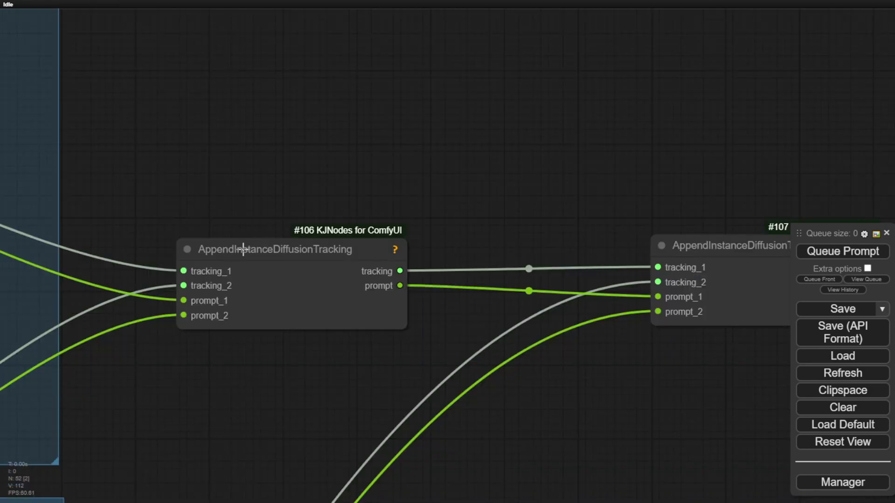
left_click(236, 269)
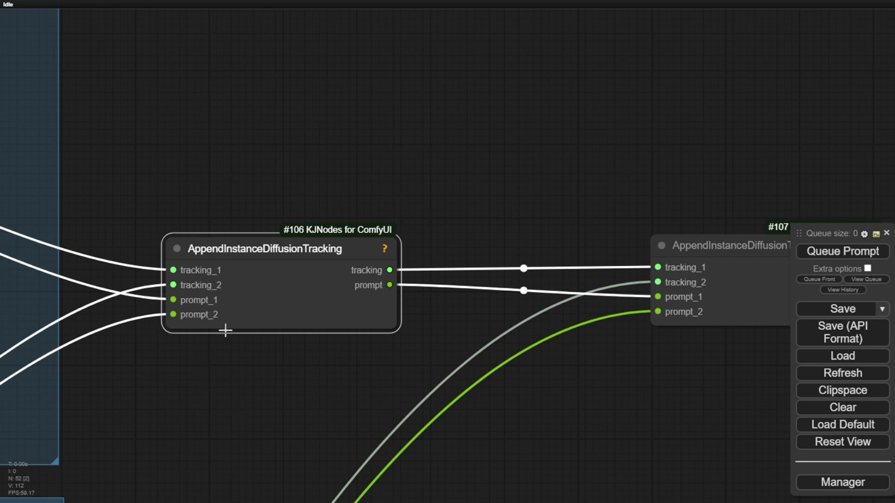
- Pan through the bird and hand instance groups to inspect their tracking nodes
scroll(225, 338, "down", 4)
left_click_drag(226, 339, 589, 239)
scroll(143, 140, "up", 3)
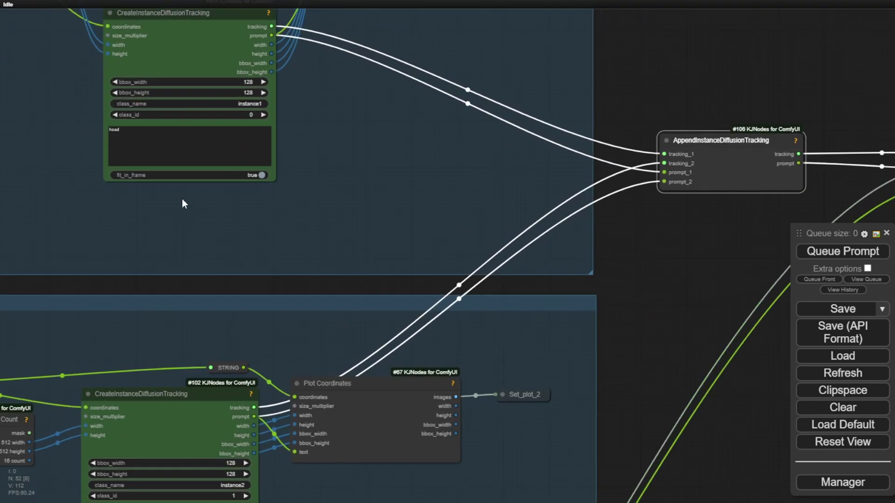
left_click_drag(317, 287, 418, 33)
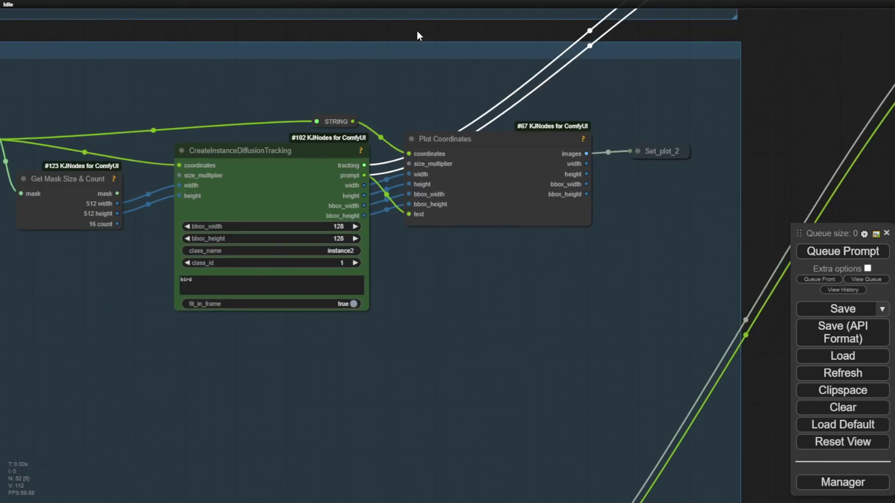
scroll(371, 350, "down", 5)
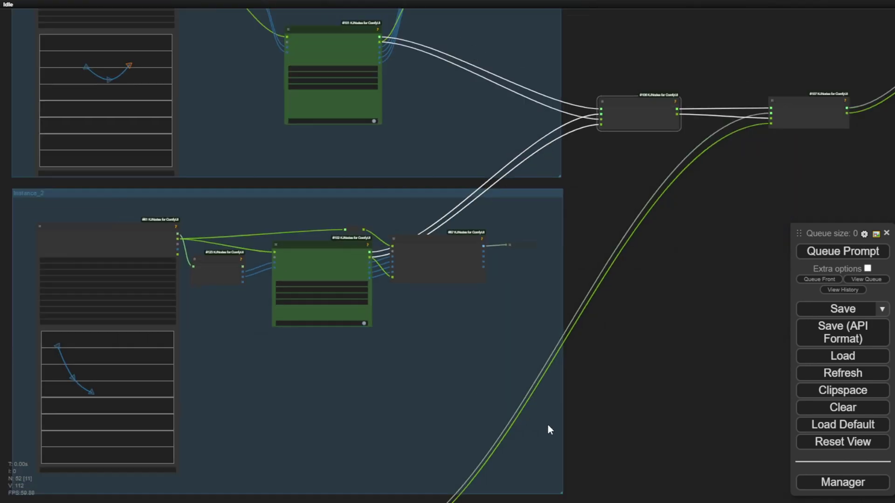
scroll(297, 266, "up", 3)
scroll(288, 280, "up", 1)
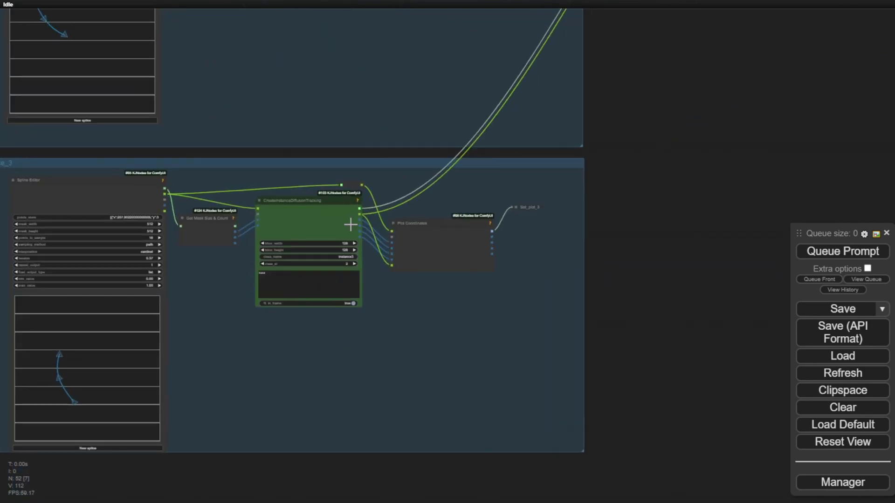
scroll(292, 309, "up", 5)
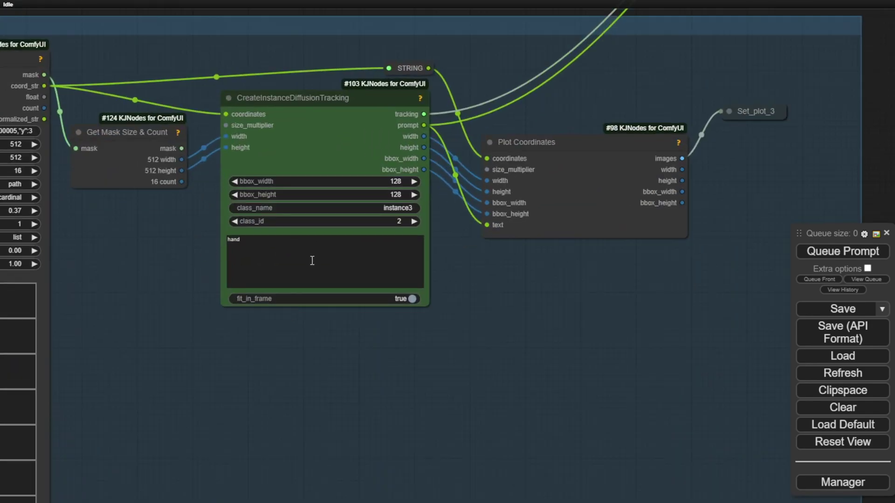
scroll(378, 208, "down", 5)
- Move node #107 AppendInstanceDiffusionTracking down-left beside node #106
left_click_drag(759, 133, 440, 258)
scroll(440, 259, "up", 3)
scroll(300, 246, "up", 3)
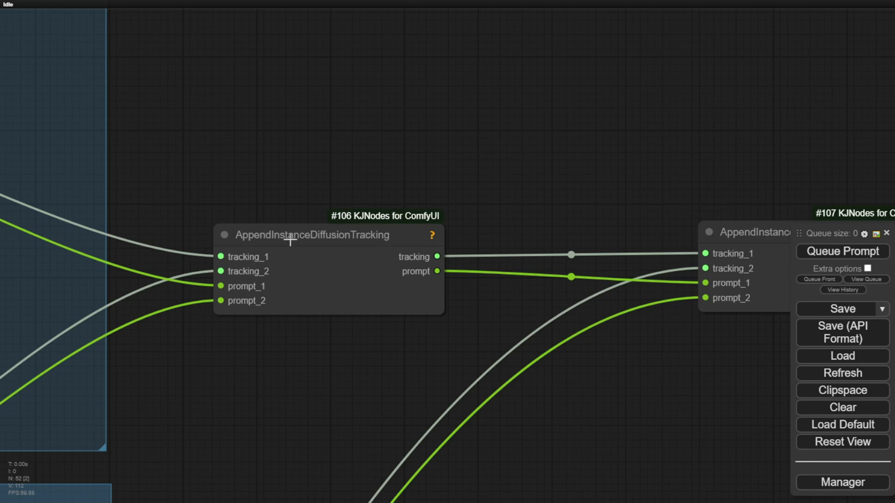
left_click_drag(722, 227, 661, 317)
scroll(655, 267, "down", 3)
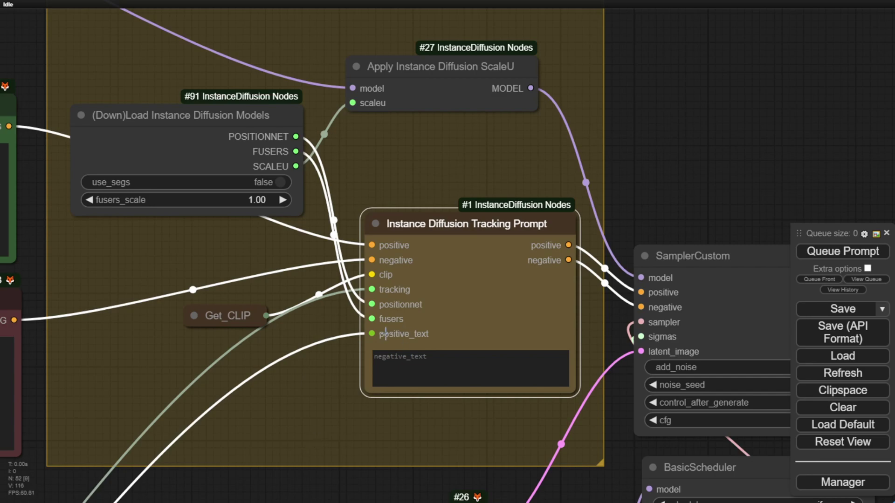
- Nudge node #107 slightly up and right next to node #106
scroll(357, 385, "down", 3)
left_click_drag(334, 443, 666, 93)
scroll(401, 336, "up", 5)
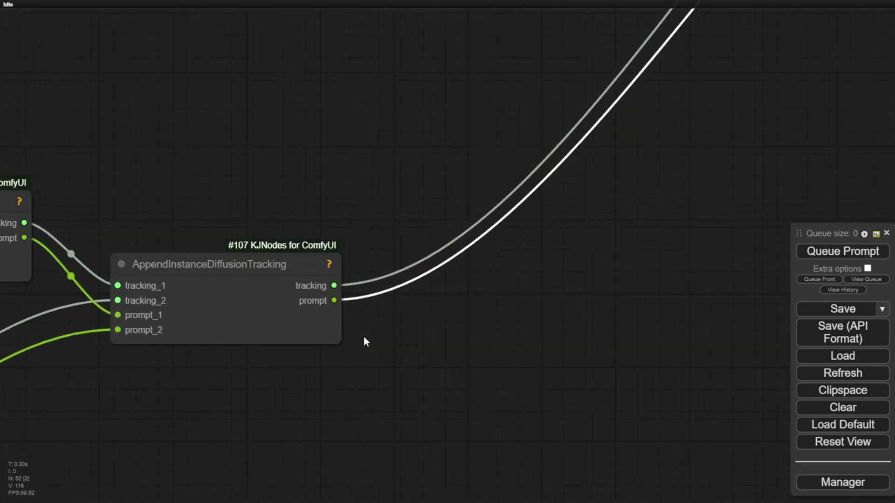
left_click_drag(364, 338, 475, 307)
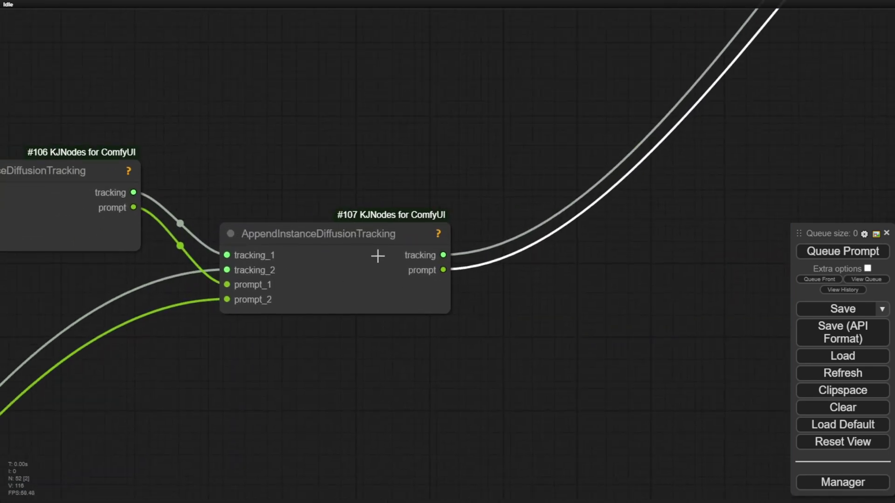
left_click_drag(407, 231, 415, 222)
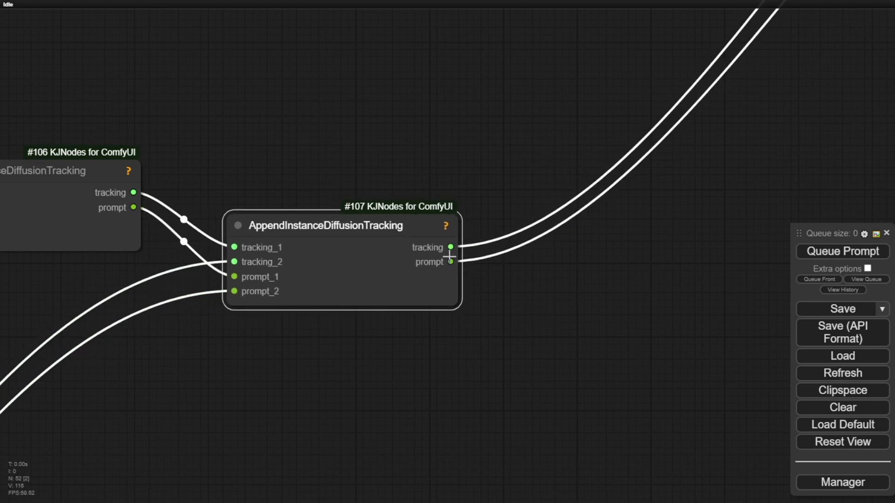
- Raise the (Down)Load Instance Diffusion Models node beside Apply Instance Diffusion ScaleU
scroll(693, 179, "down", 3)
left_click_drag(814, 109, 342, 388)
scroll(452, 218, "up", 6)
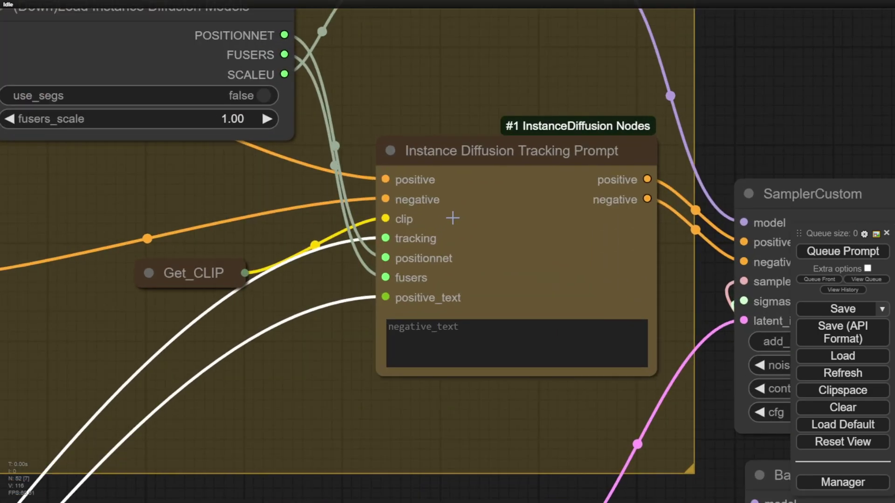
scroll(497, 185, "down", 5)
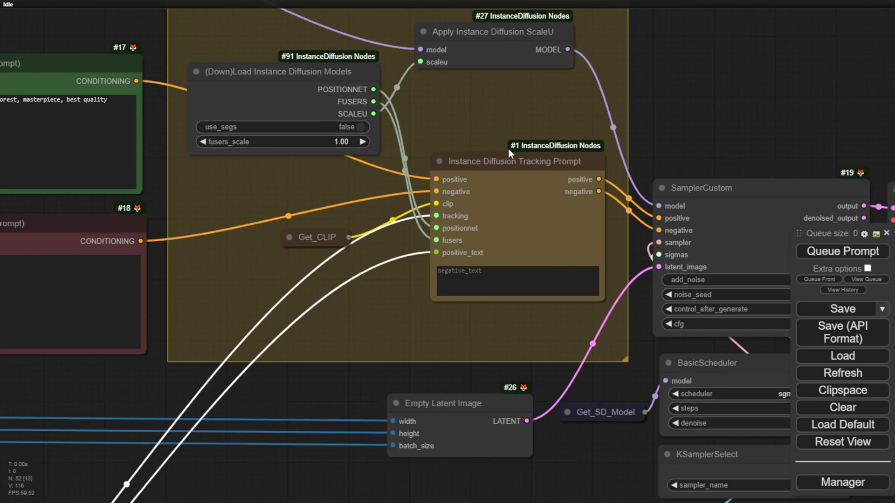
scroll(293, 172, "down", 3)
left_click_drag(181, 196, 610, 195)
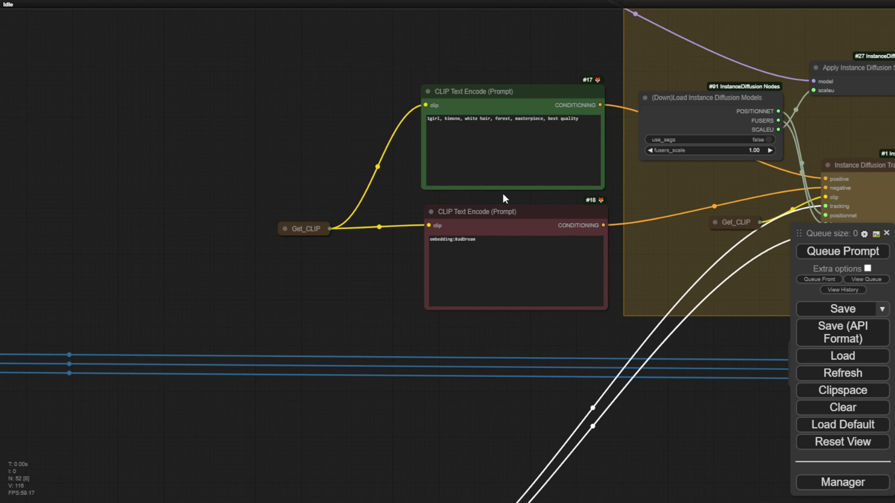
left_click_drag(616, 175, 309, 196)
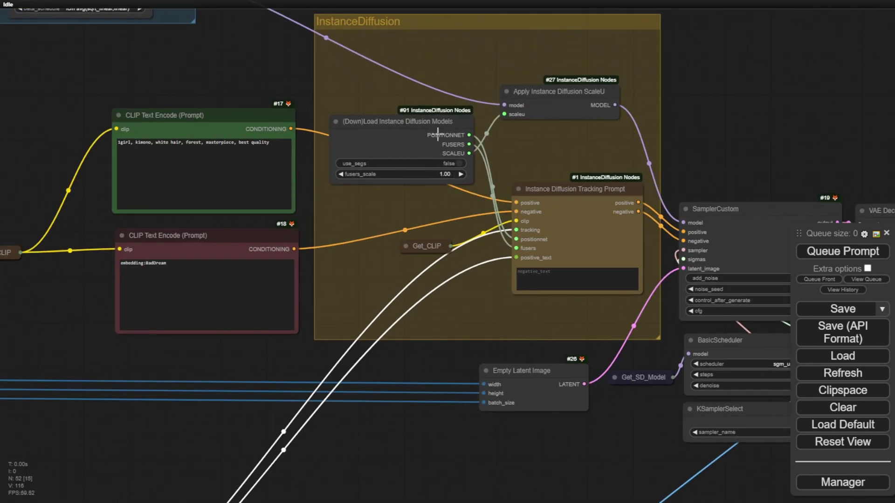
left_click_drag(435, 122, 440, 80)
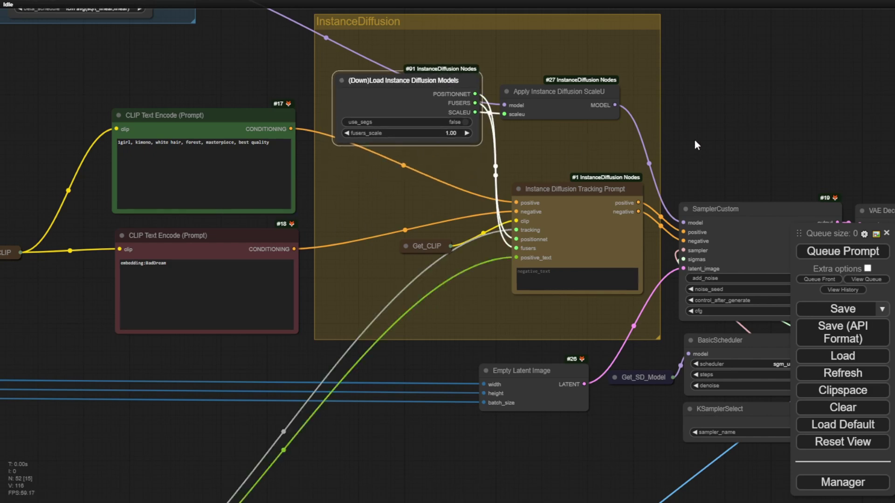
left_click_drag(738, 169, 353, 167)
scroll(355, 189, "up", 4)
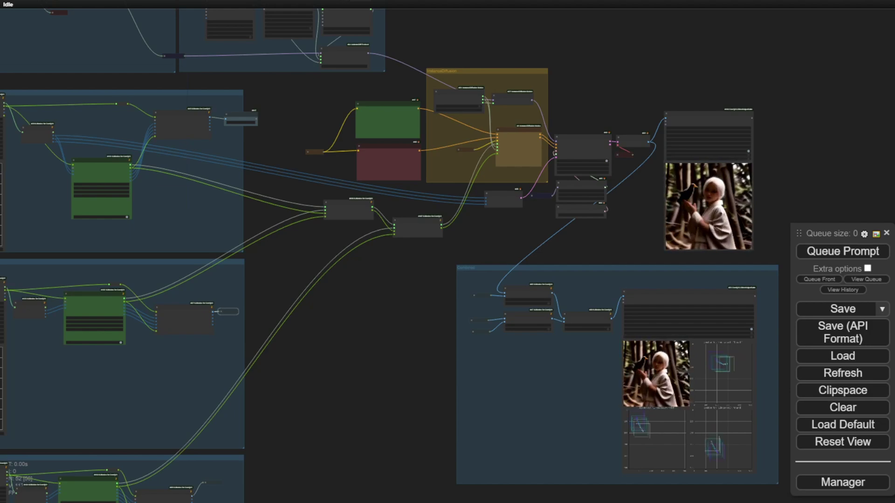
scroll(740, 198, "up", 8)
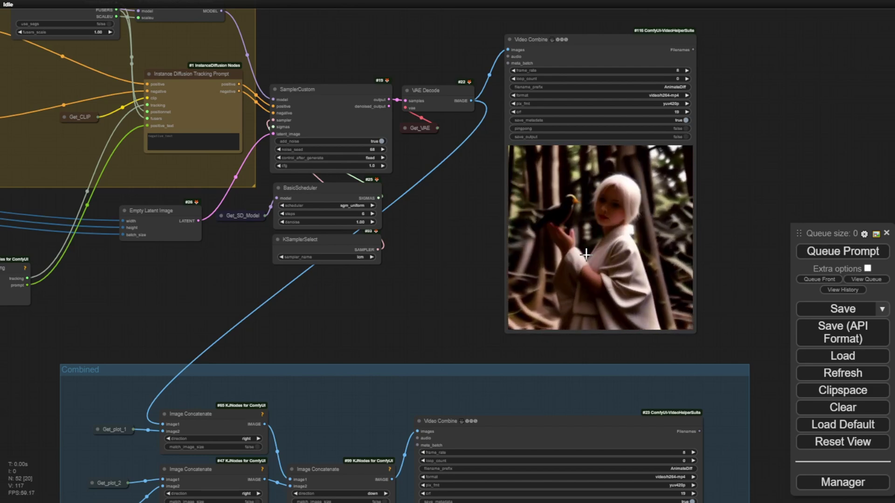
scroll(540, 204, "down", 3)
scroll(541, 203, "down", 3)
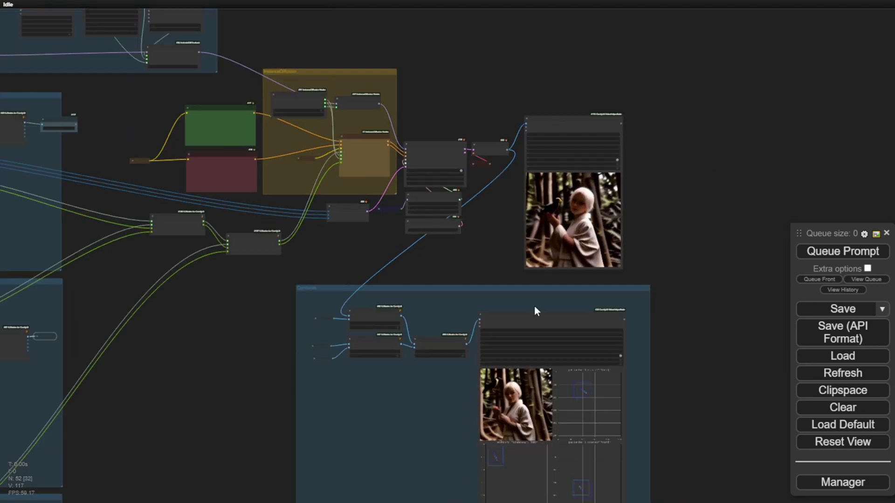
scroll(709, 396, "down", 5)
scroll(651, 247, "up", 9)
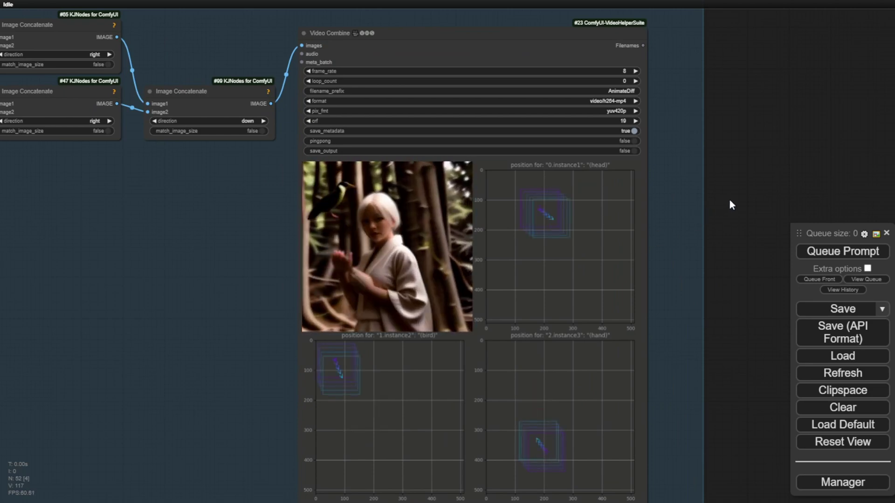
left_click_drag(728, 200, 760, 172)
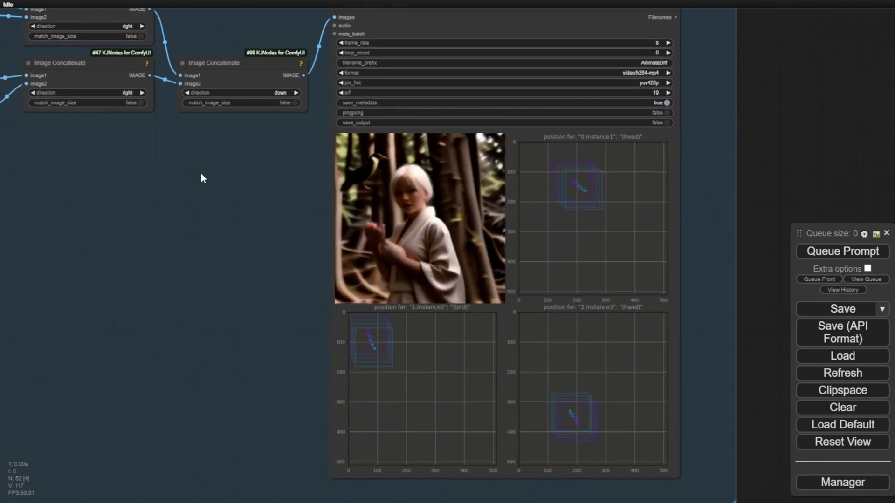
left_click_drag(234, 189, 162, 203)
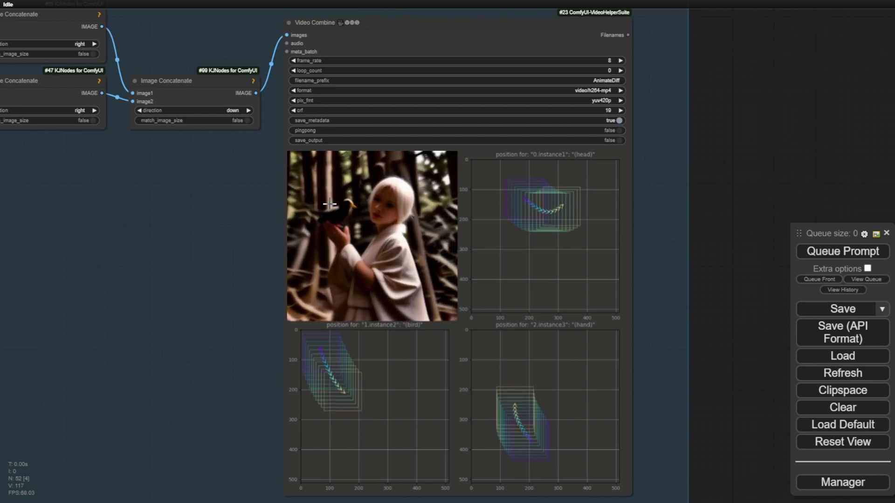
scroll(332, 204, "up", 6)
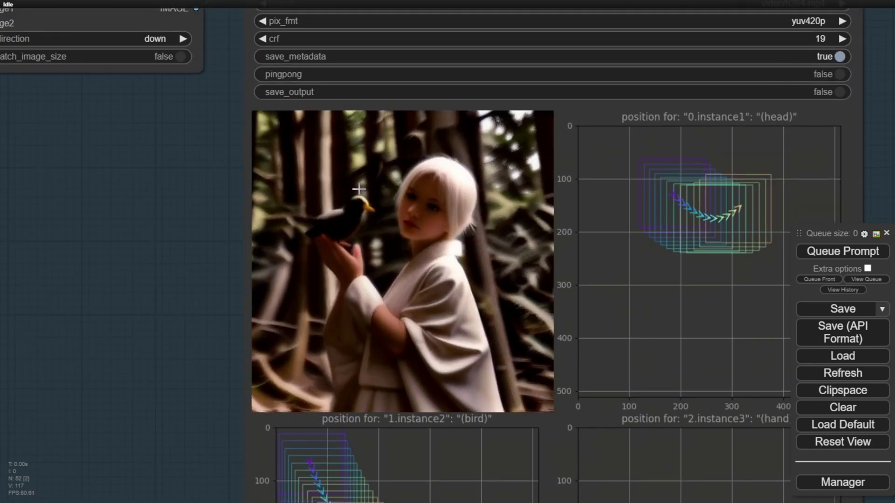
scroll(291, 215, "down", 8)
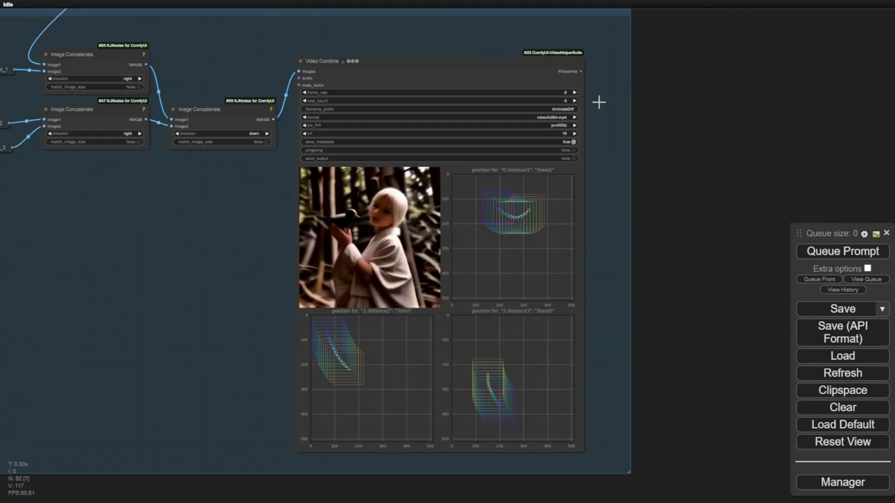
scroll(599, 99, "up", 10)
scroll(441, 192, "down", 4)
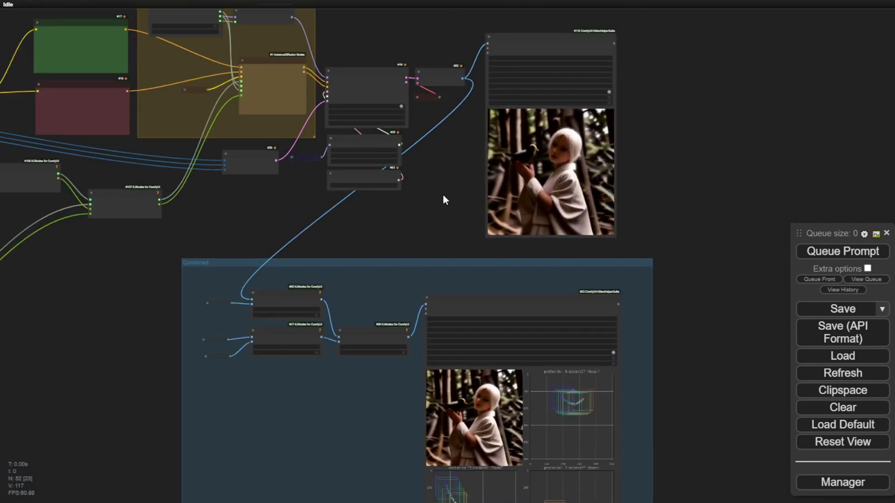
left_click_drag(442, 195, 420, 256)
scroll(398, 243, "up", 4)
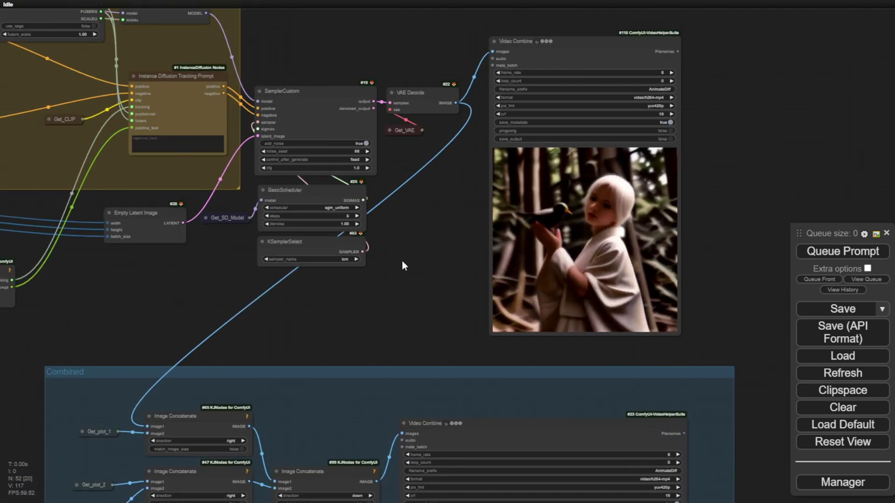
left_click_drag(203, 265, 369, 336)
scroll(329, 219, "up", 3)
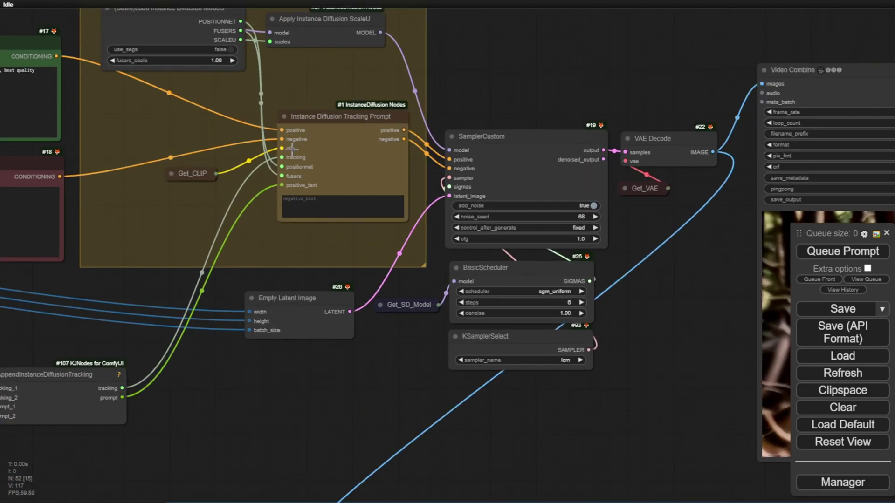
left_click_drag(656, 353, 335, 320)
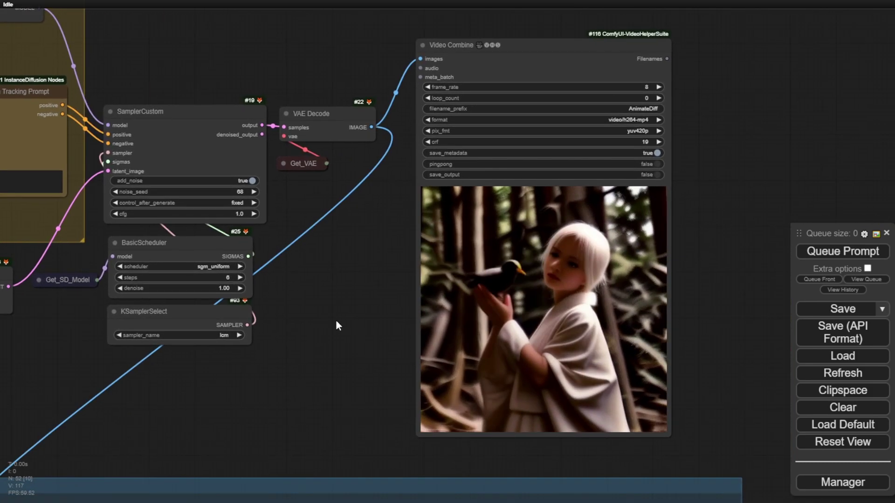
scroll(335, 319, "down", 2)
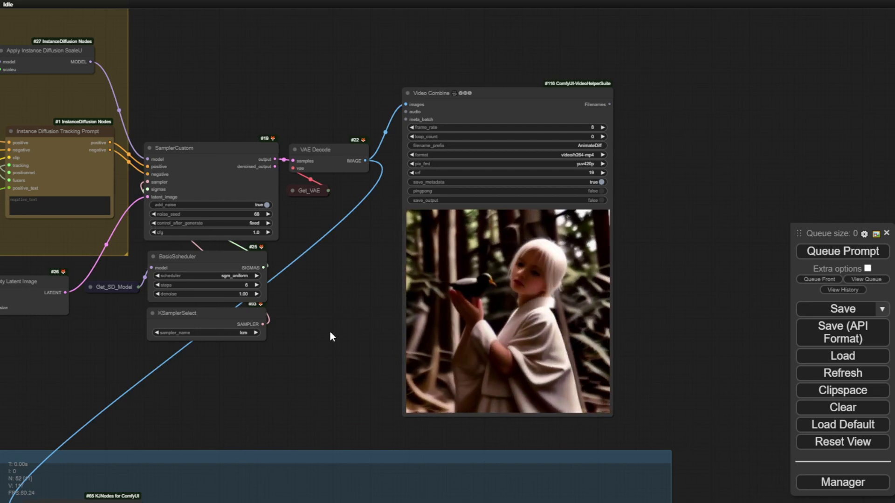
scroll(330, 333, "down", 4)
left_click_drag(328, 340, 586, 392)
scroll(395, 281, "up", 8)
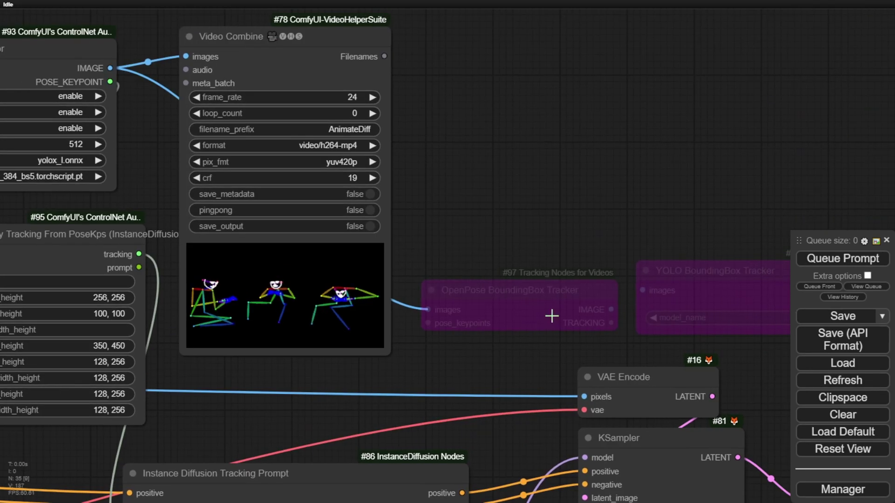
- Move the OpenPose BoundingBox Tracker up-right above the YOLO tracker, shifting YOLO slightly left
scroll(551, 316, "up", 6)
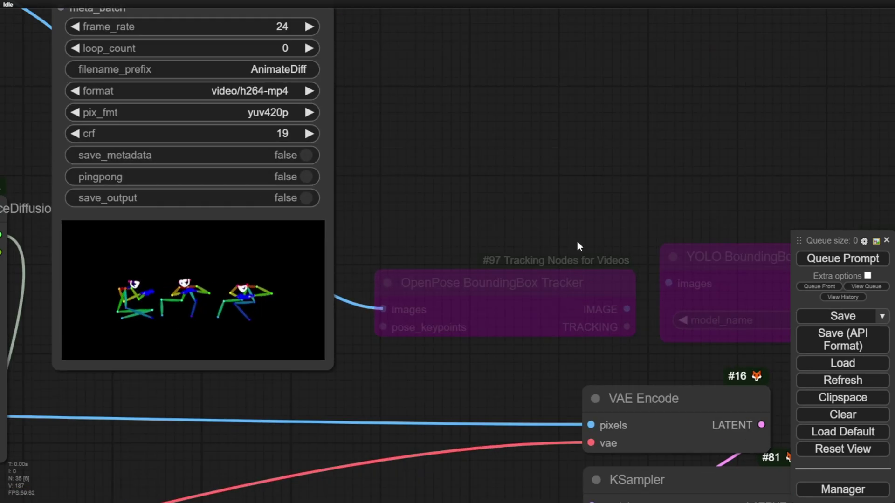
scroll(410, 194, "right", 5)
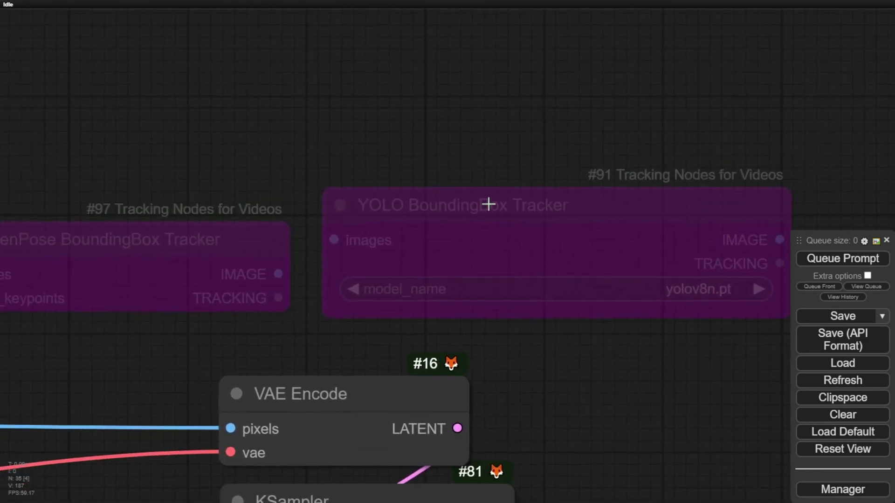
scroll(487, 204, "left", 8)
scroll(536, 144, "right", 2)
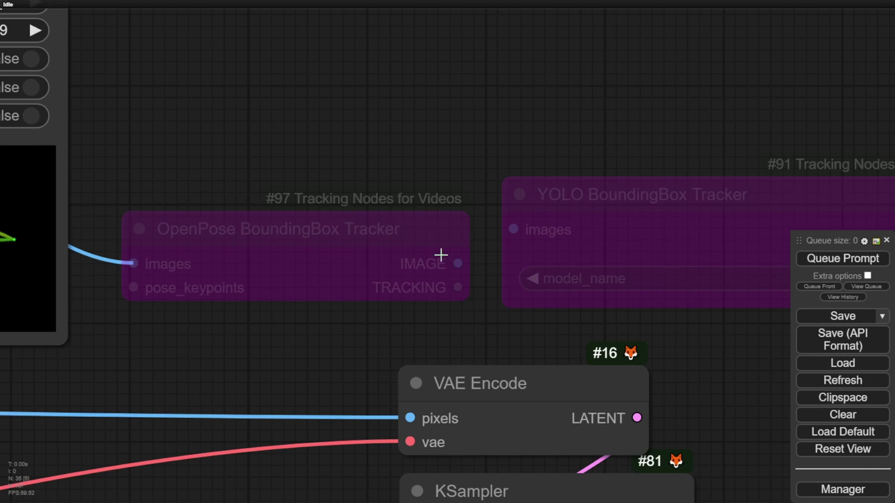
scroll(400, 321, "down", 2)
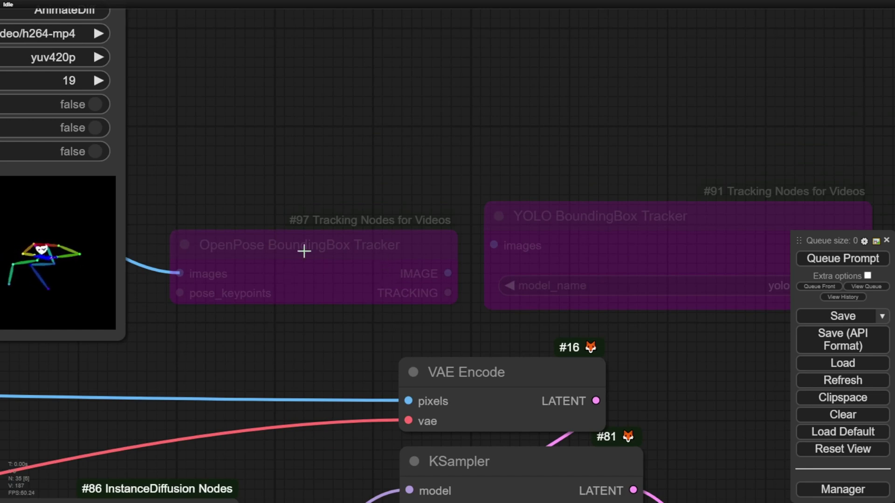
left_click_drag(346, 247, 626, 107)
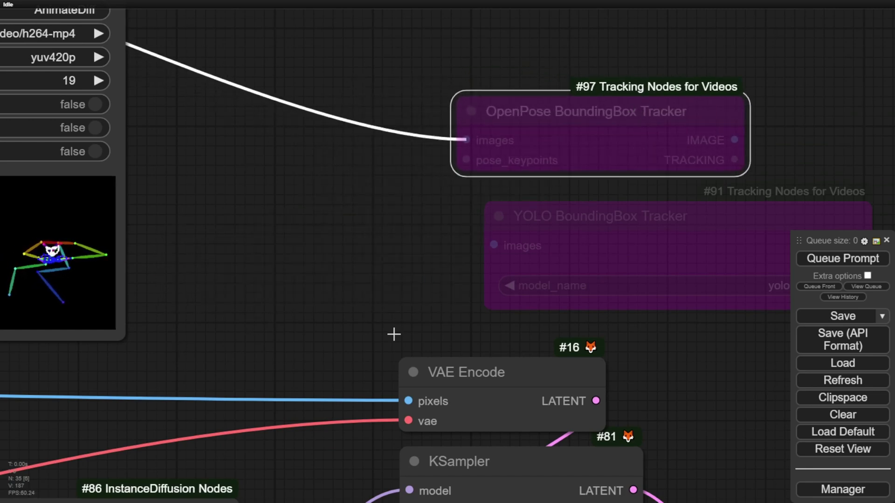
left_click_drag(507, 208, 479, 209)
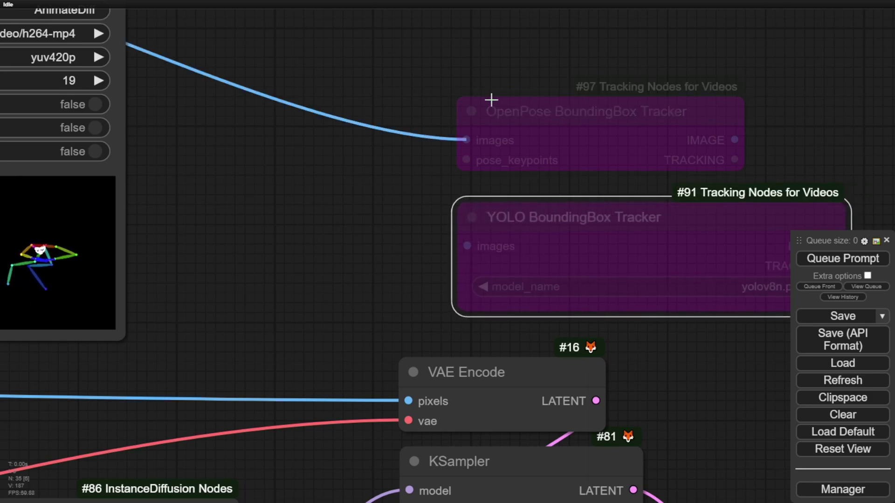
left_click_drag(393, 243, 501, 252)
- Shift the Upper Body Tracking From PoseKps node left, beneath the DWPose Estimator
scroll(501, 251, "down", 3)
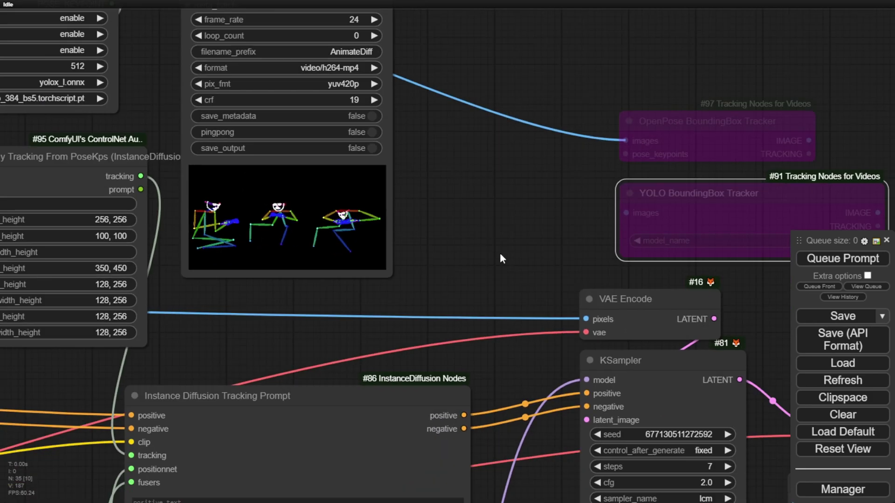
left_click_drag(452, 215, 709, 334)
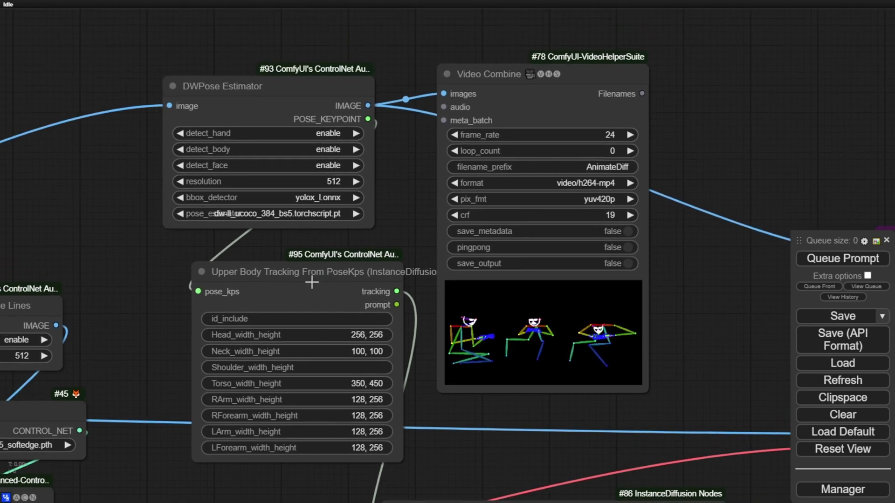
left_click_drag(322, 275, 275, 274)
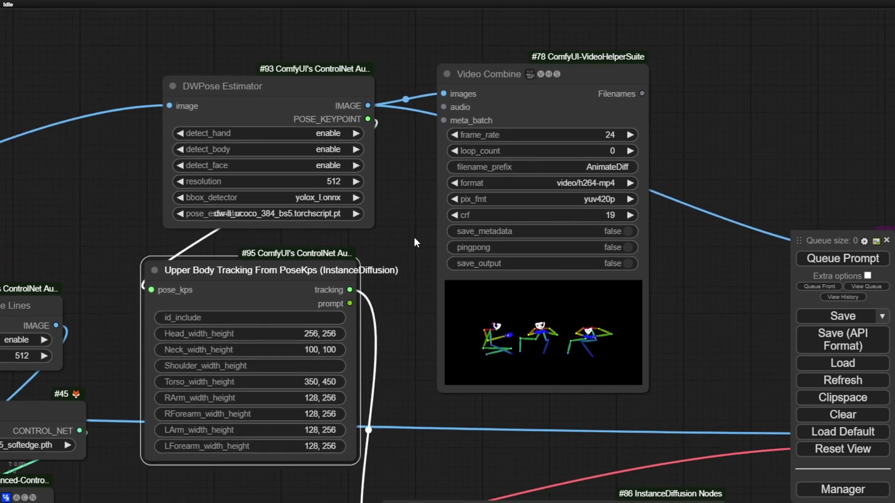
left_click_drag(332, 275, 354, 271)
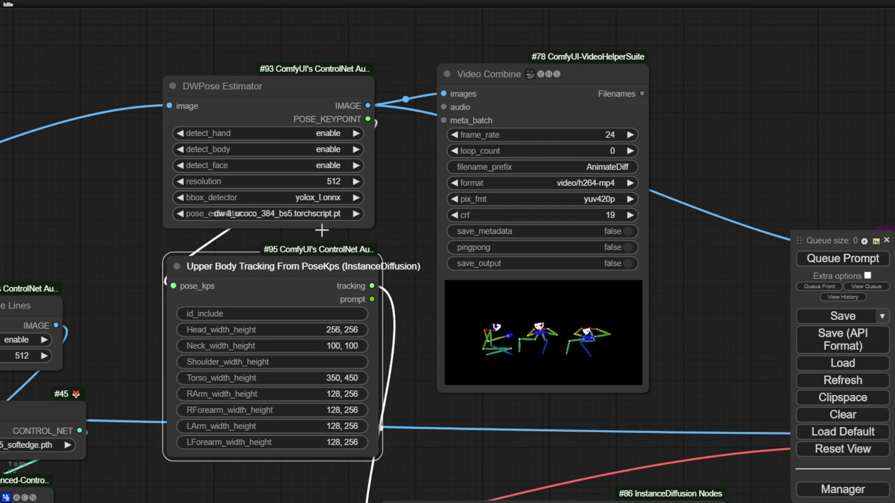
- Pan back to the Instance Diffusion Tracking Prompt feeding SamplerCustom in the spline workflow
scroll(312, 254, "up", 5)
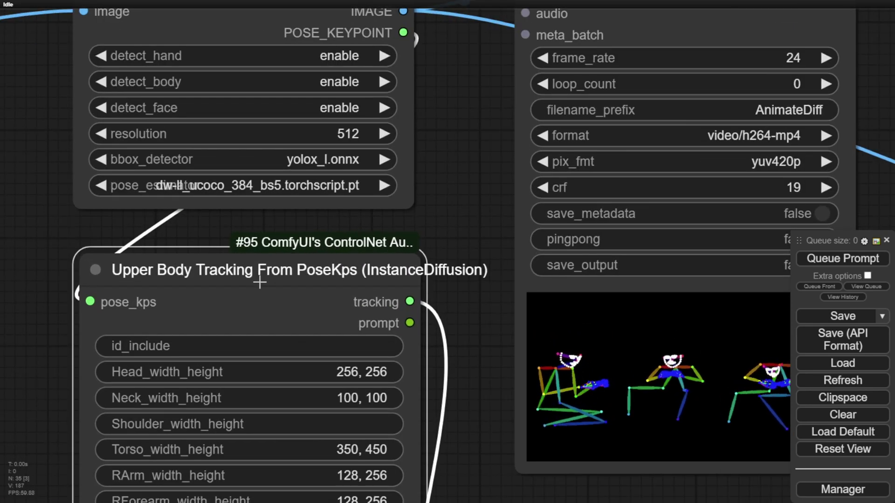
scroll(439, 283, "down", 3)
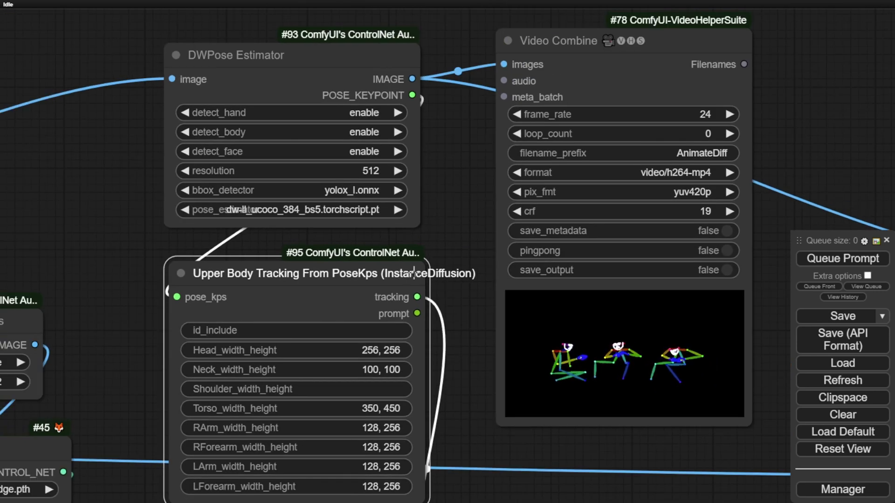
left_click_drag(458, 334, 375, 88)
scroll(409, 244, "down", 7)
scroll(380, 352, "up", 5)
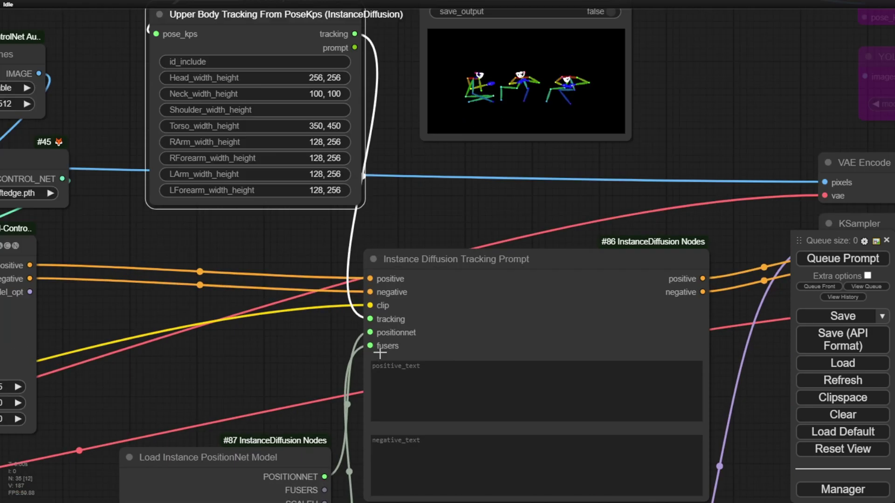
scroll(380, 353, "up", 1)
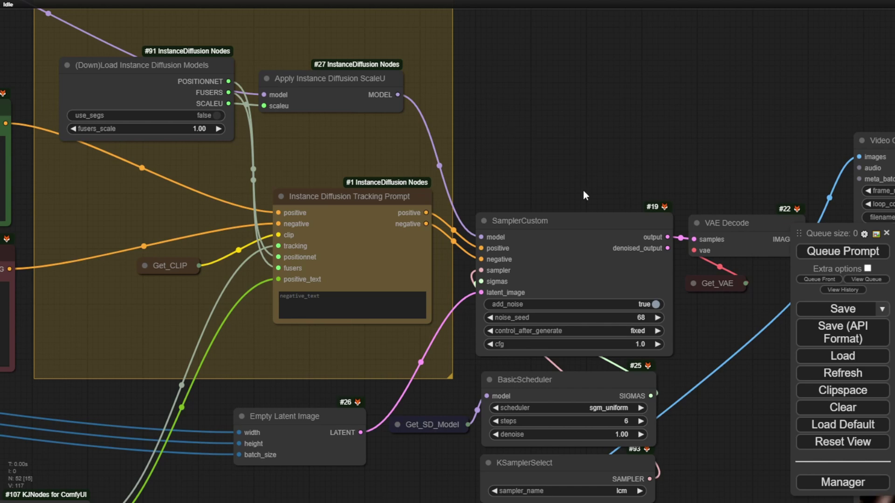
- Navigate down to the Combined Video Combine output showing the girl-with-bird video and head, bird and hand plots
scroll(596, 233, "down", 3)
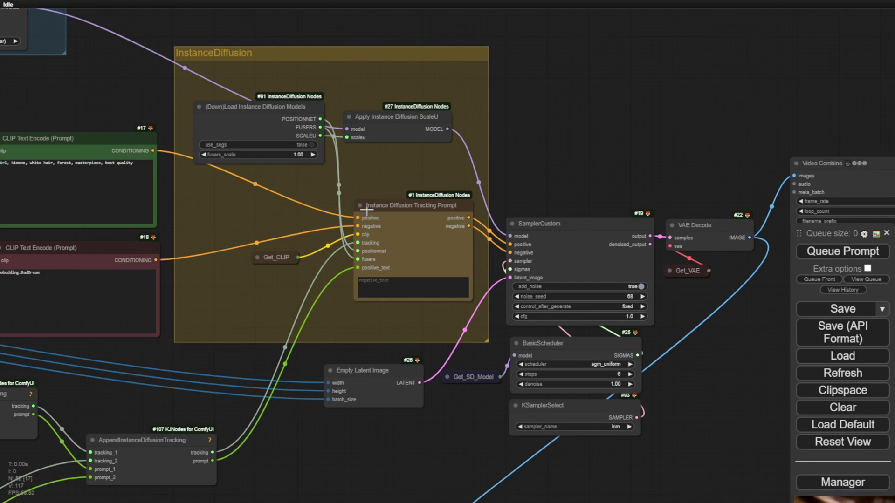
scroll(423, 217, "up", 3)
scroll(387, 212, "up", 2)
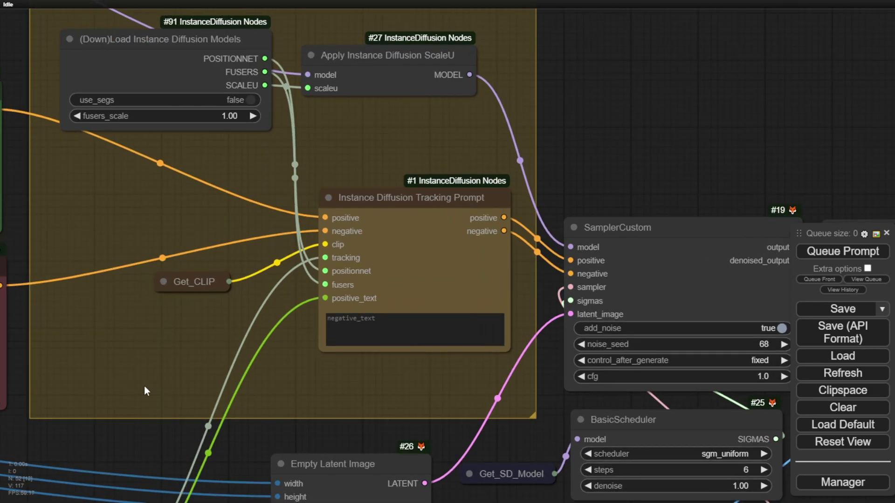
scroll(619, 263, "down", 2)
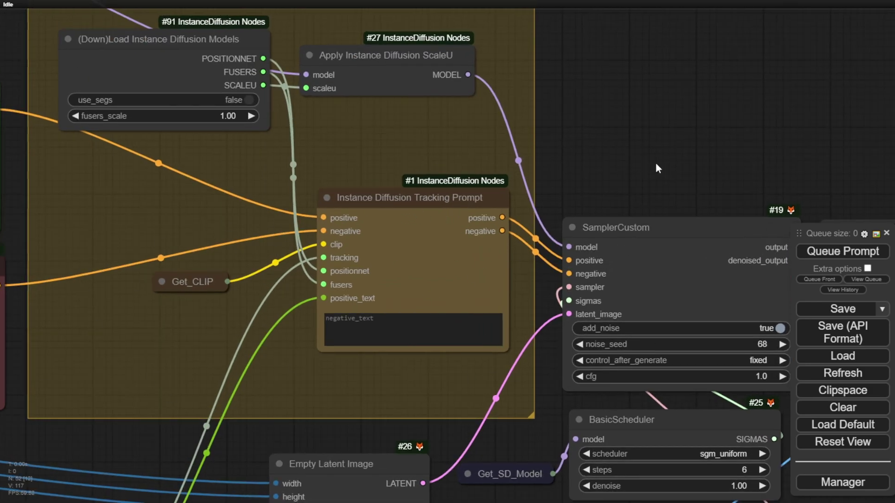
left_click_drag(619, 263, 263, 111)
scroll(451, 256, "down", 1)
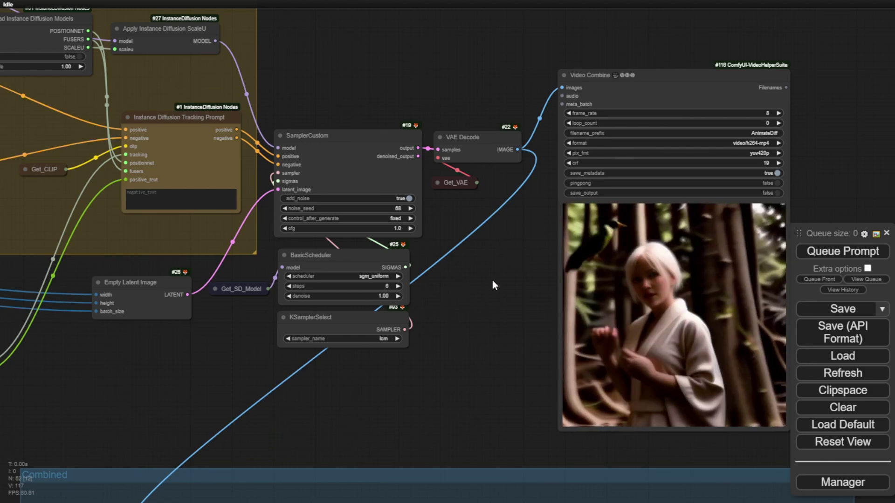
scroll(498, 280, "down", 6)
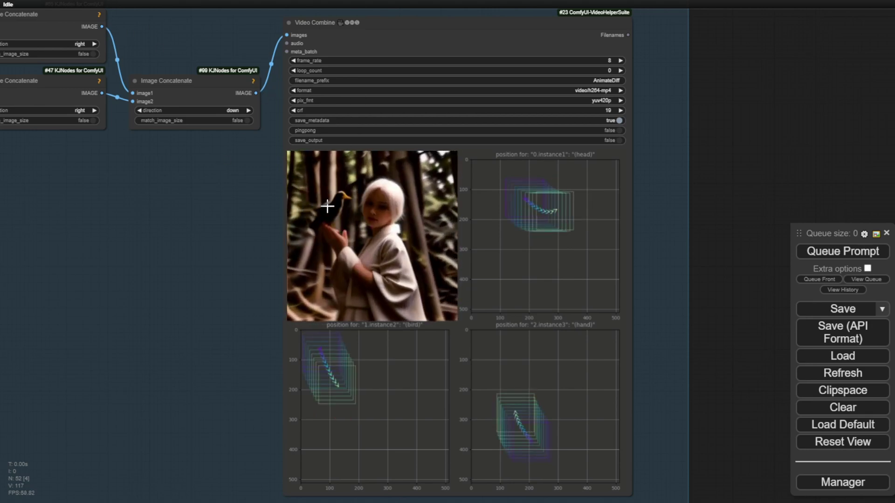
scroll(341, 201, "up", 6)
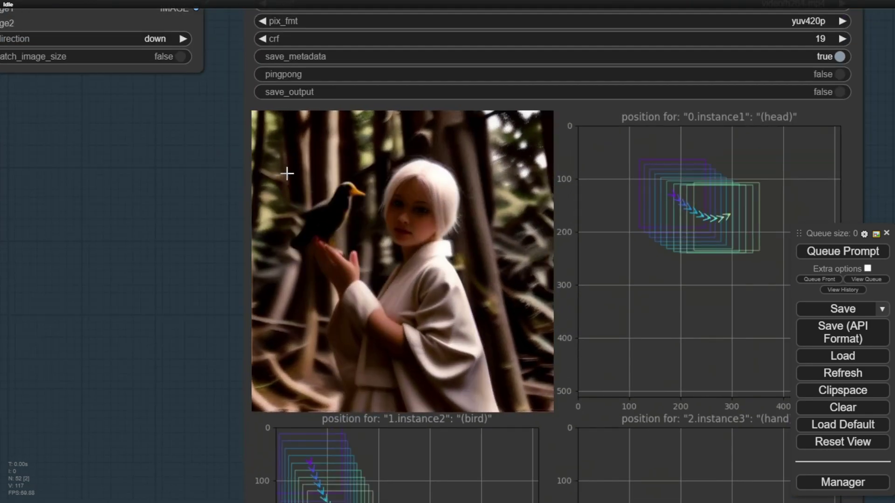
scroll(345, 214, "down", 6)
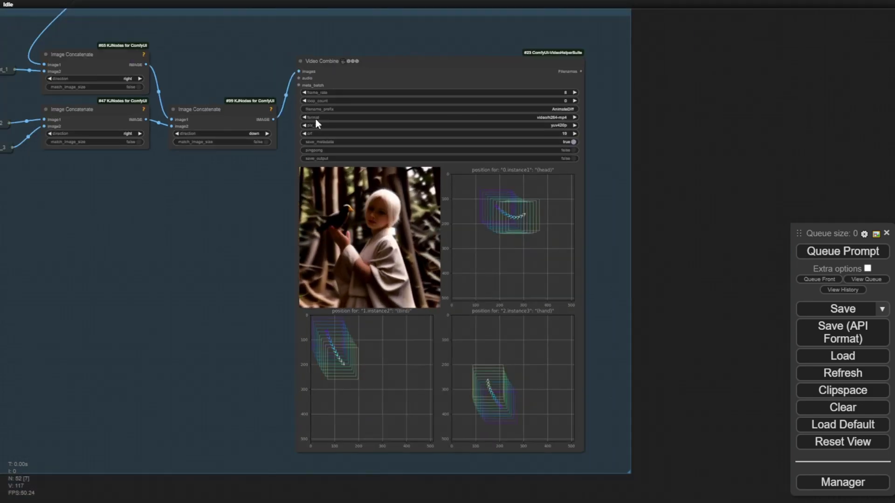
scroll(734, 206, "down", 4)
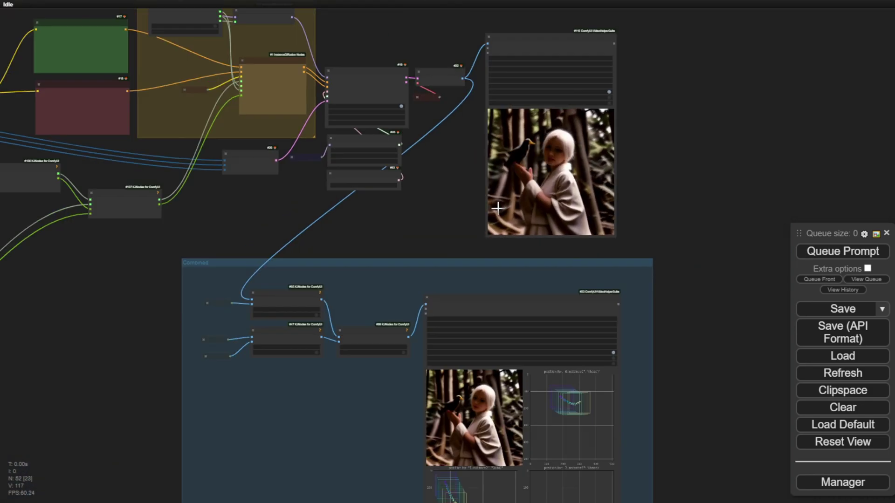
left_click_drag(440, 193, 425, 256)
scroll(430, 233, "up", 4)
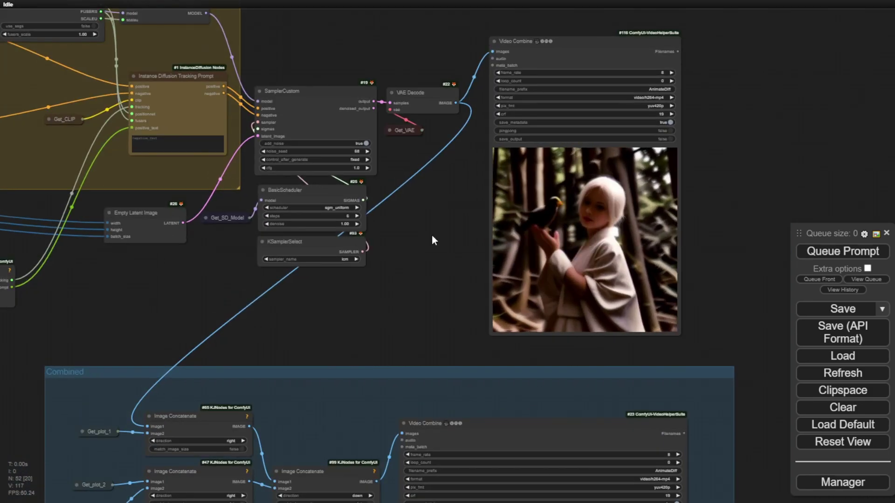